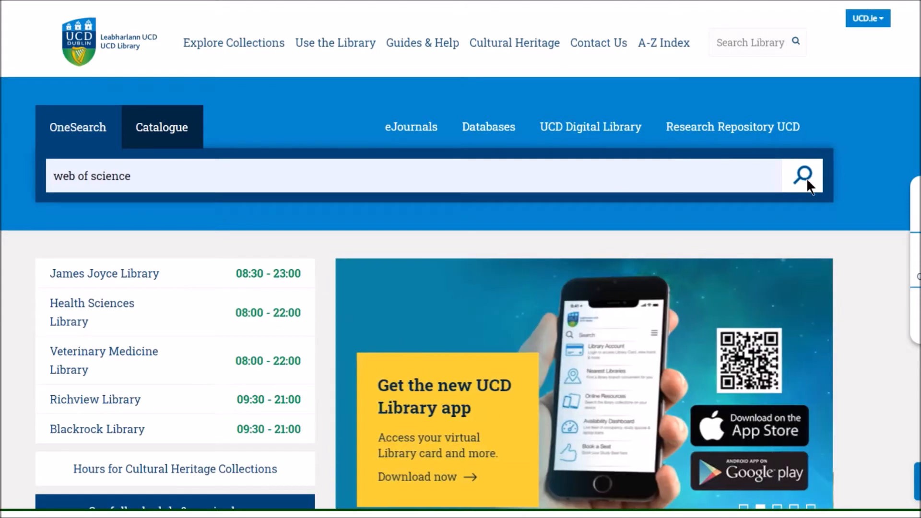
# Step: Search OneSearch for 'web of science' and open the recommended Web of Science database
pyautogui.click(807, 182)
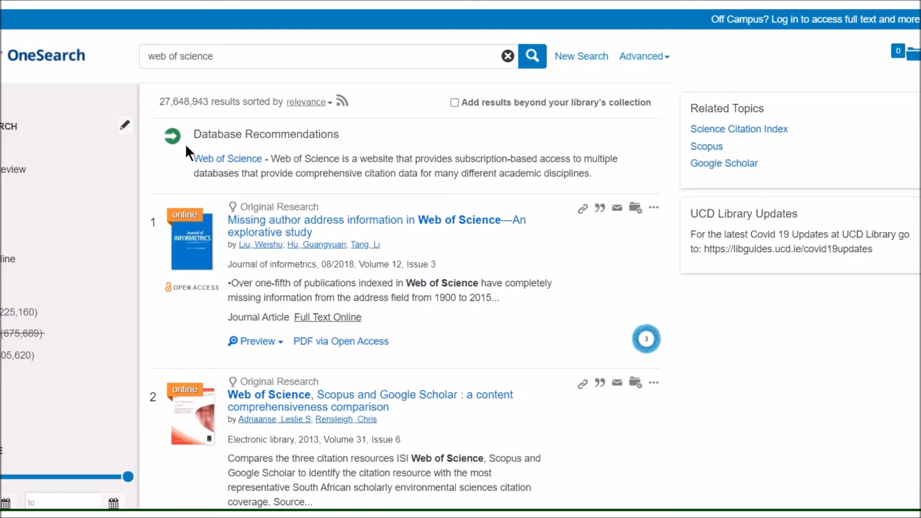
pyautogui.click(220, 160)
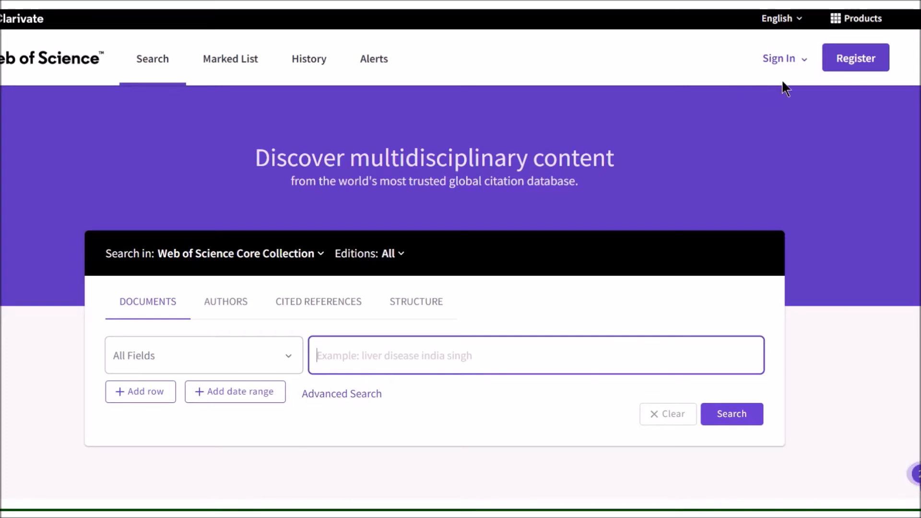
# Step: View the Web of Science registration form, return to the search page, then go to Sign In
pyautogui.click(844, 60)
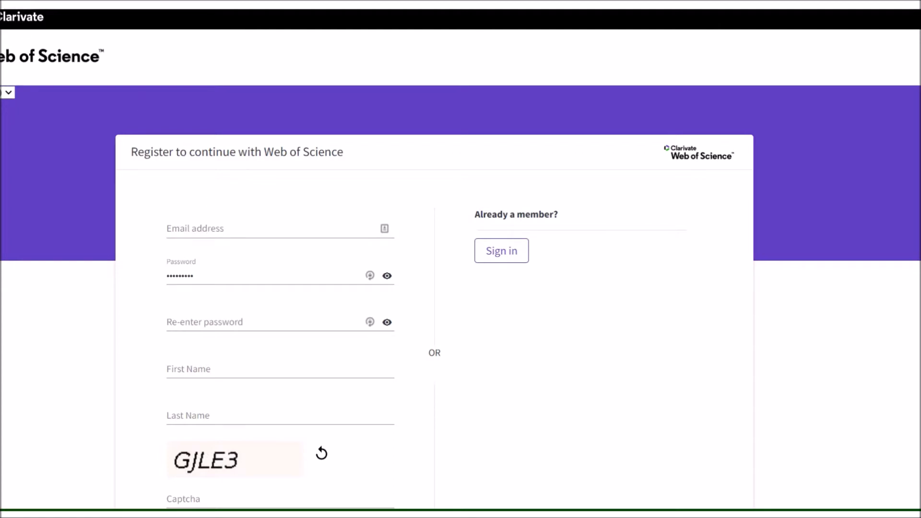
pyautogui.hotkey('alt', 'Left')
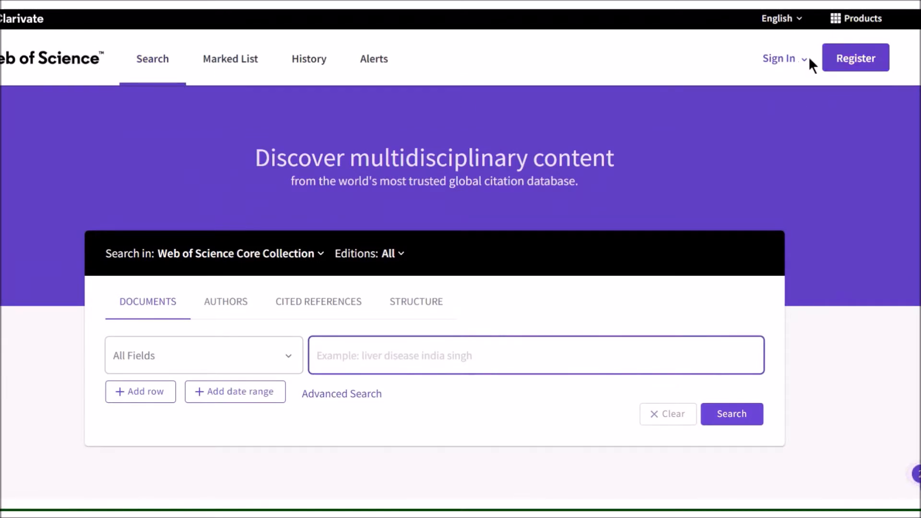
pyautogui.click(788, 59)
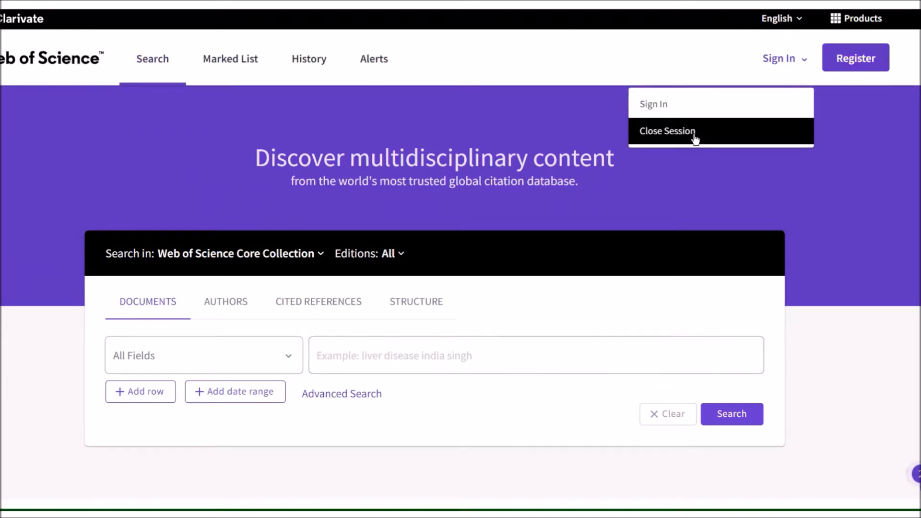
pyautogui.click(651, 106)
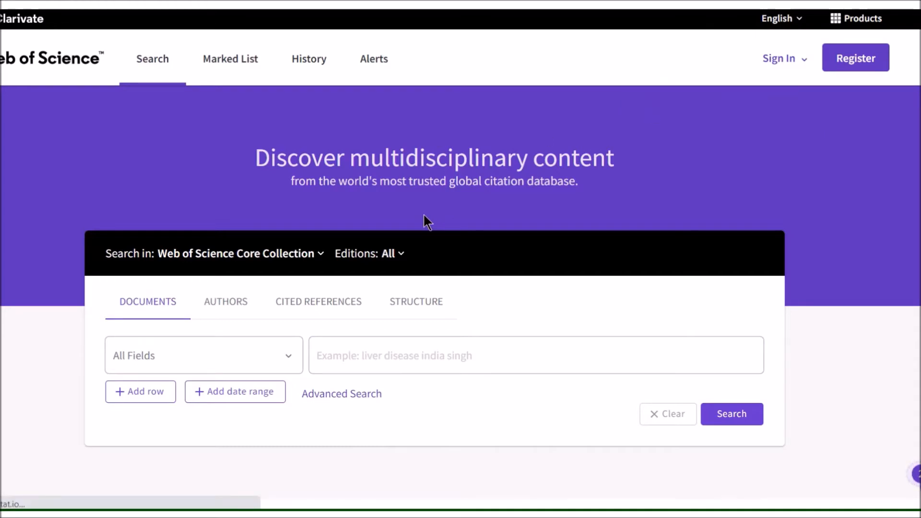
# Step: Sign in with the saved account e-mail and password, then show the Clarivate Products list
pyautogui.click(219, 222)
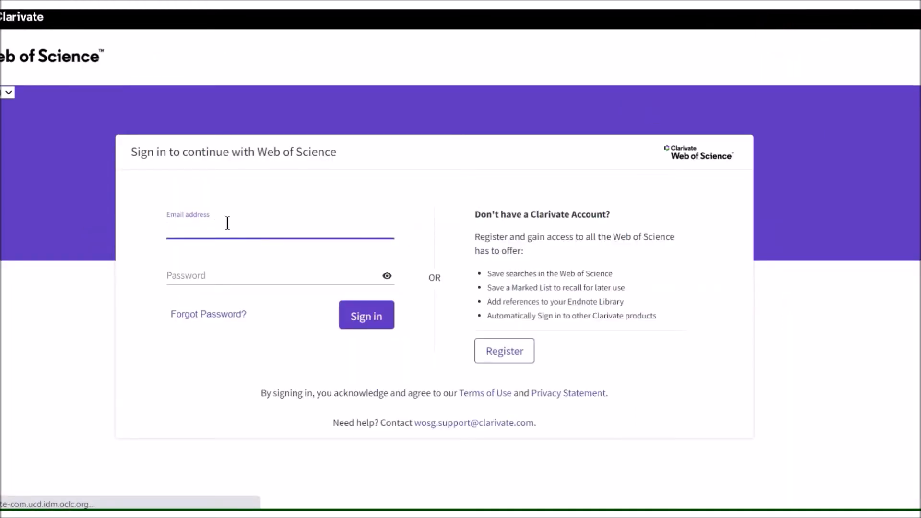
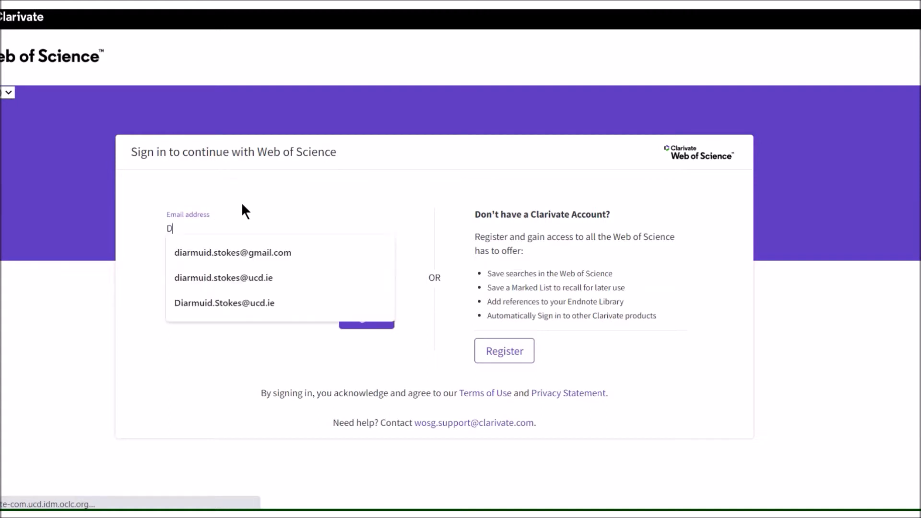
pyautogui.click(267, 252)
pyautogui.click(232, 269)
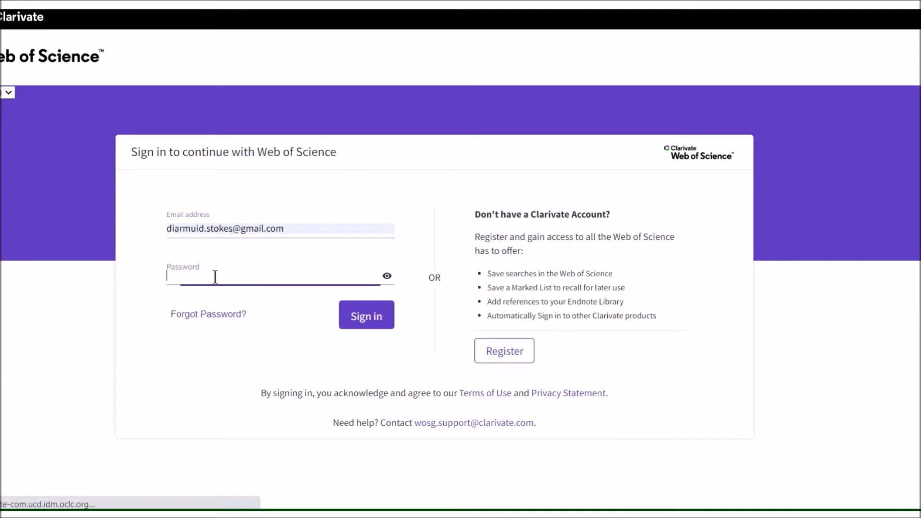
pyautogui.write('••••')
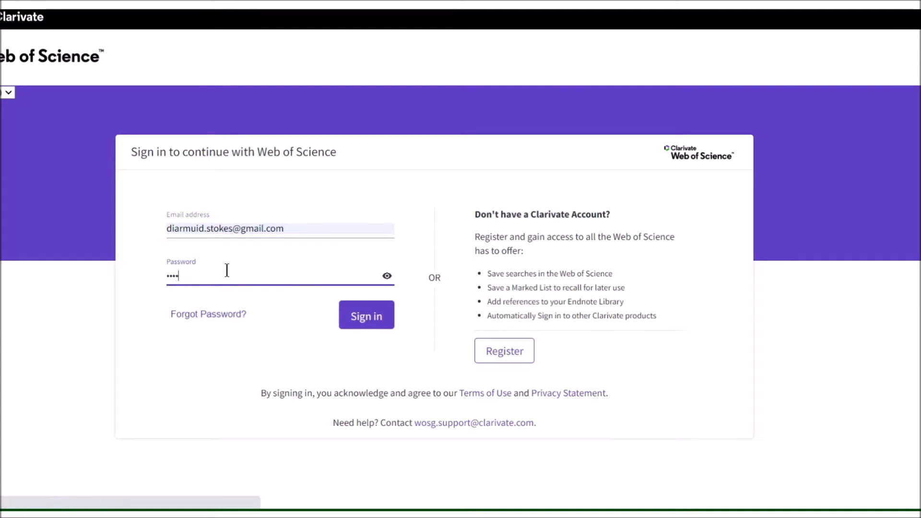
pyautogui.write('•••••')
pyautogui.click(361, 314)
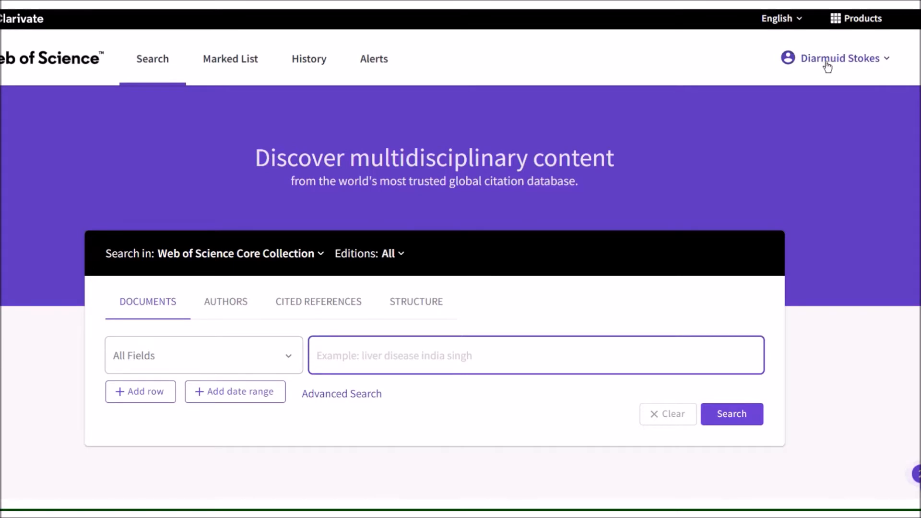
pyautogui.click(858, 25)
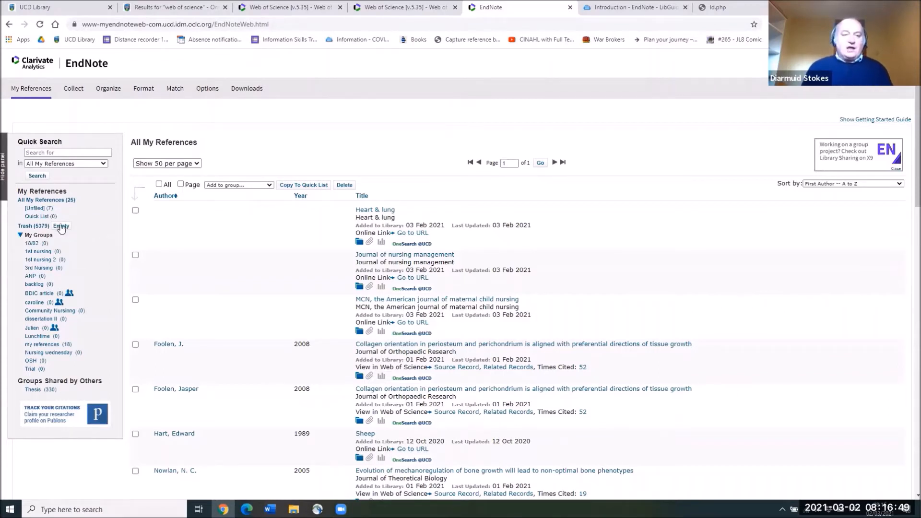
# Step: Open EndNote Web's Collect area for gathering references
pyautogui.moveTo(74, 92)
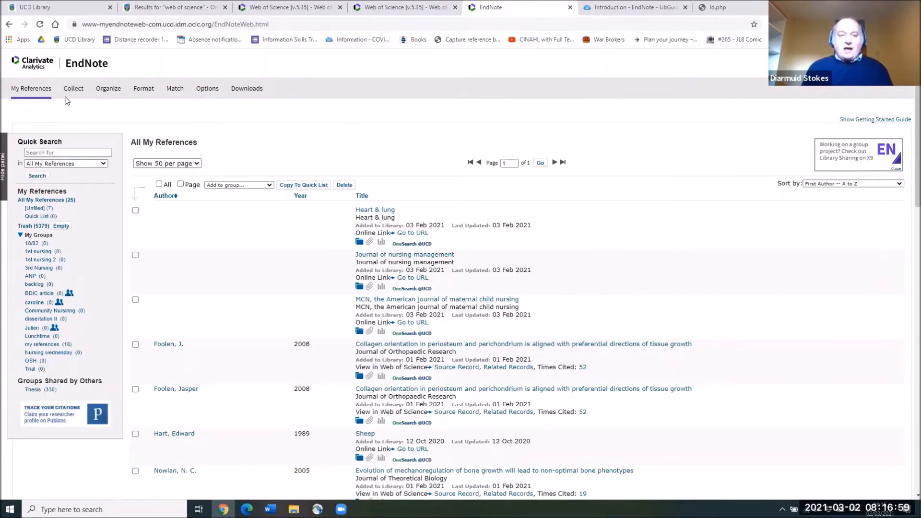
pyautogui.click(74, 91)
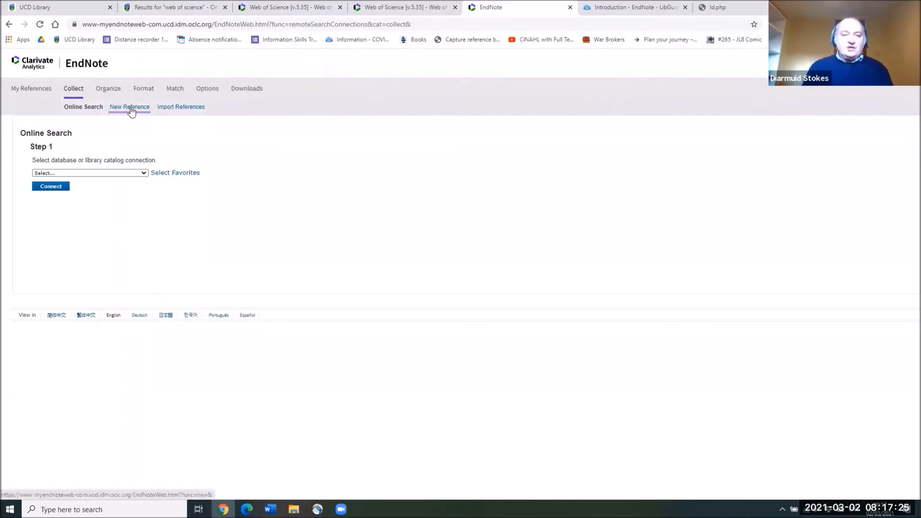
# Step: Start a blank New Reference form and show its Reference Type choices
pyautogui.click(131, 107)
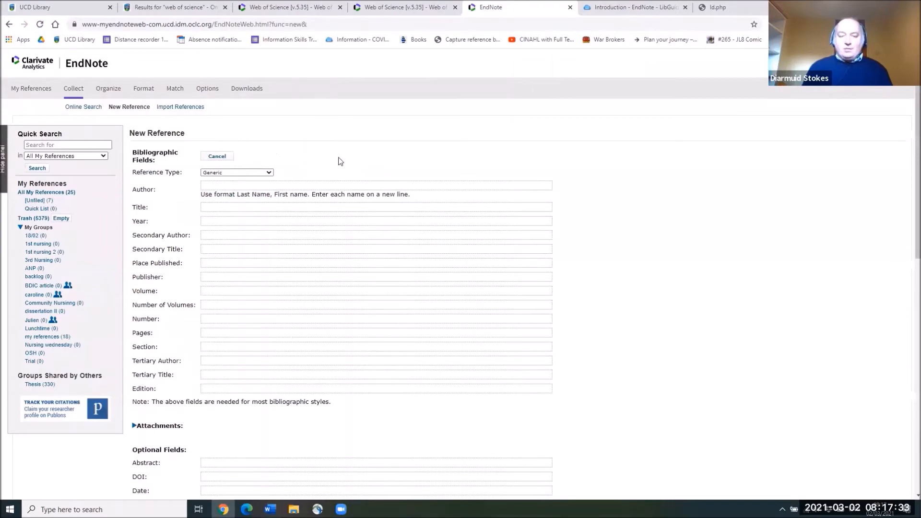
pyautogui.scroll(-2, 342, 163)
pyautogui.scroll(-9, 343, 167)
pyautogui.scroll(7, 343, 166)
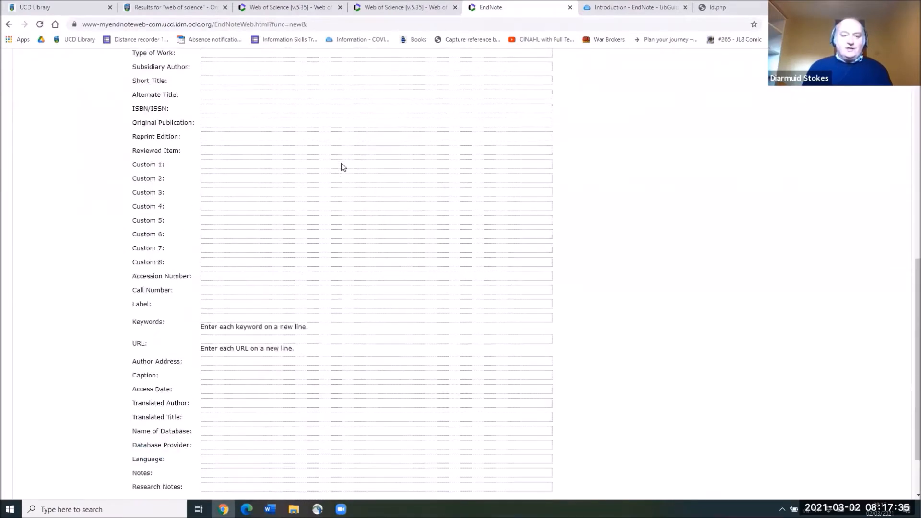
pyautogui.scroll(4, 343, 166)
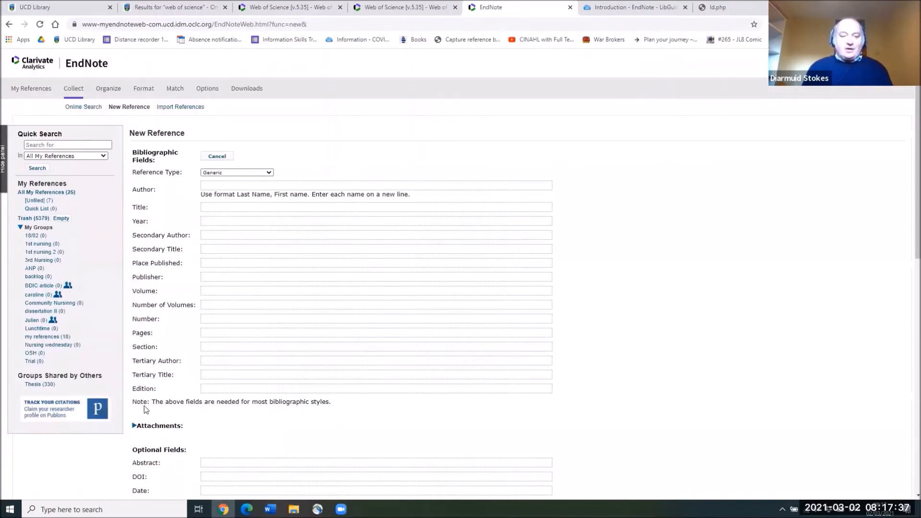
pyautogui.moveTo(131, 404); pyautogui.dragTo(338, 405)
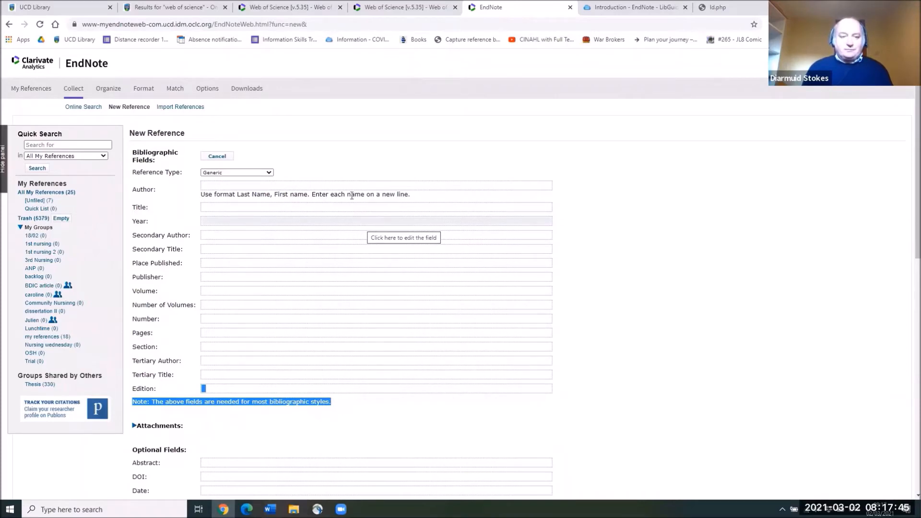
pyautogui.click(350, 161)
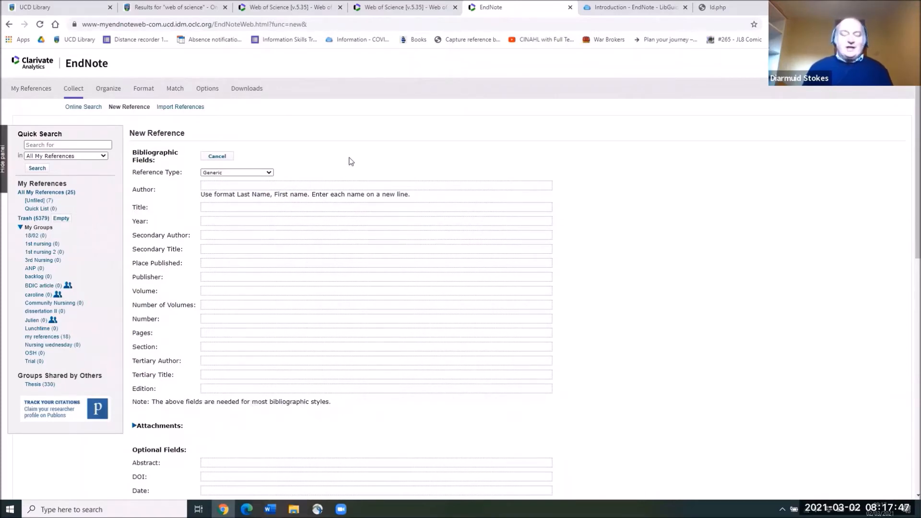
pyautogui.click(269, 173)
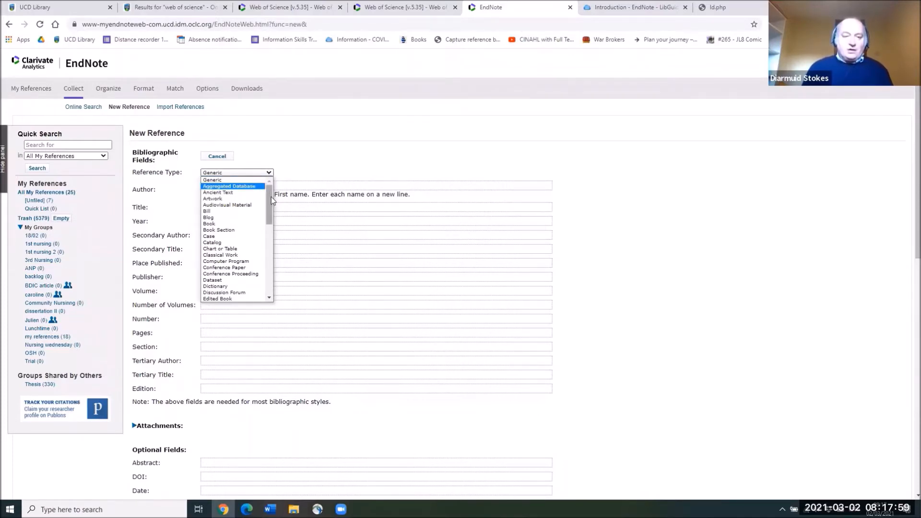
# Step: Change the new reference's type from Generic to Book and select the Author field
pyautogui.click(240, 226)
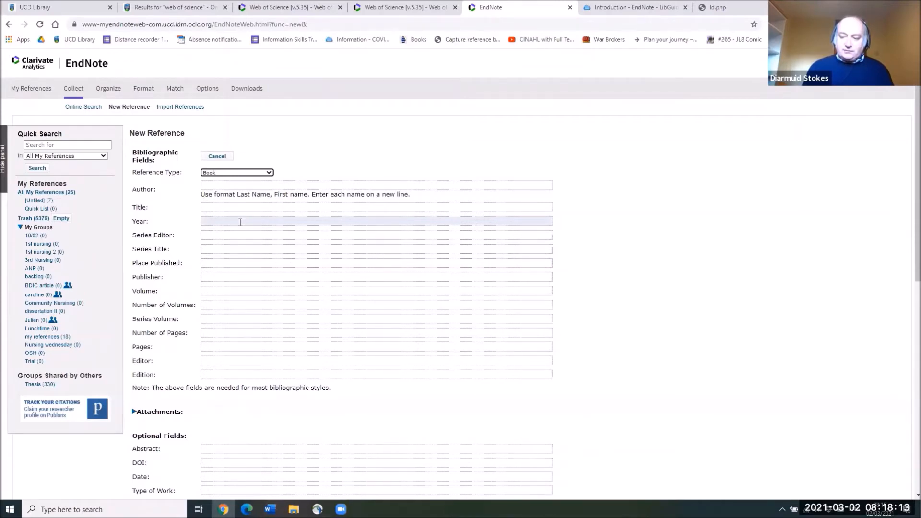
pyautogui.click(224, 187)
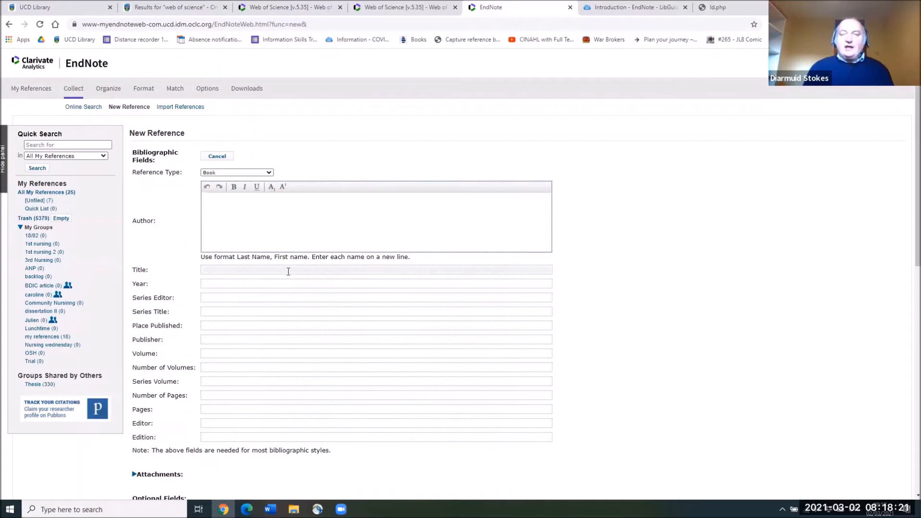
# Step: Enter author 'Doyle, Roddy' and title 'The Snapper', fixing the title's capitalisation
pyautogui.click(255, 230)
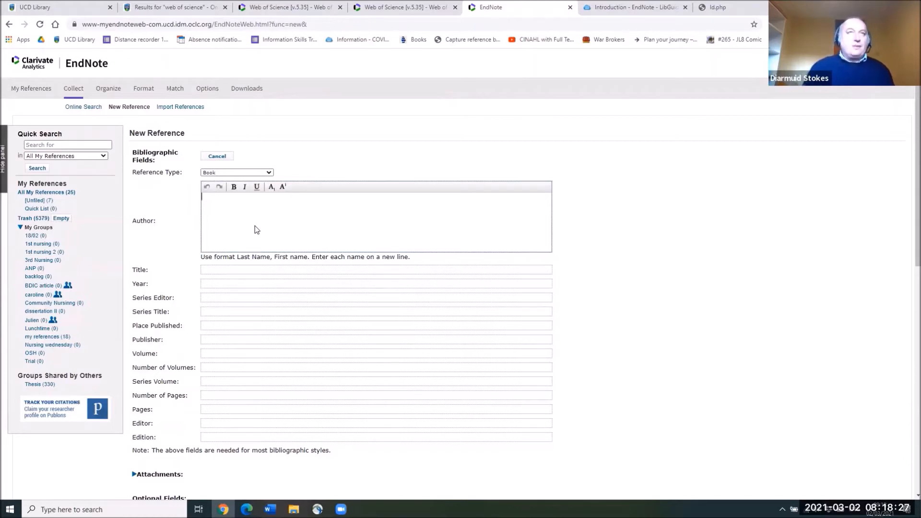
pyautogui.write('Do')
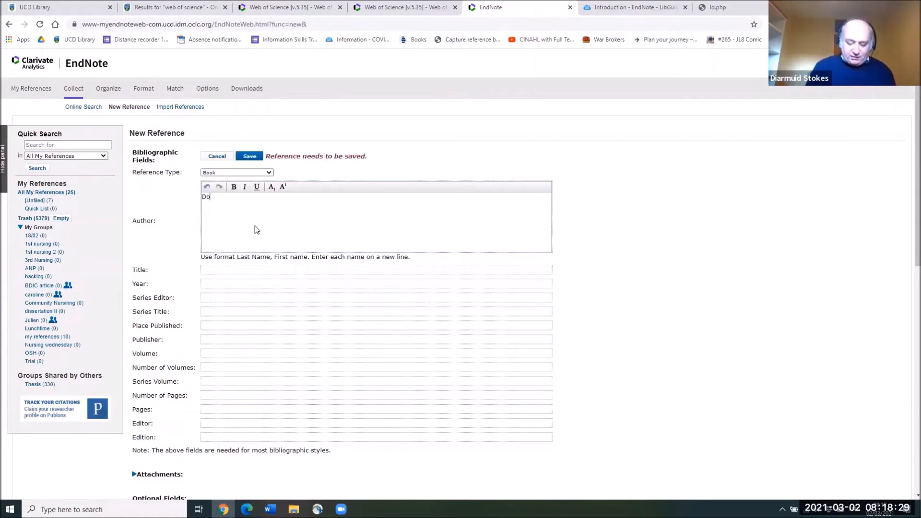
pyautogui.write('yle, Roddy')
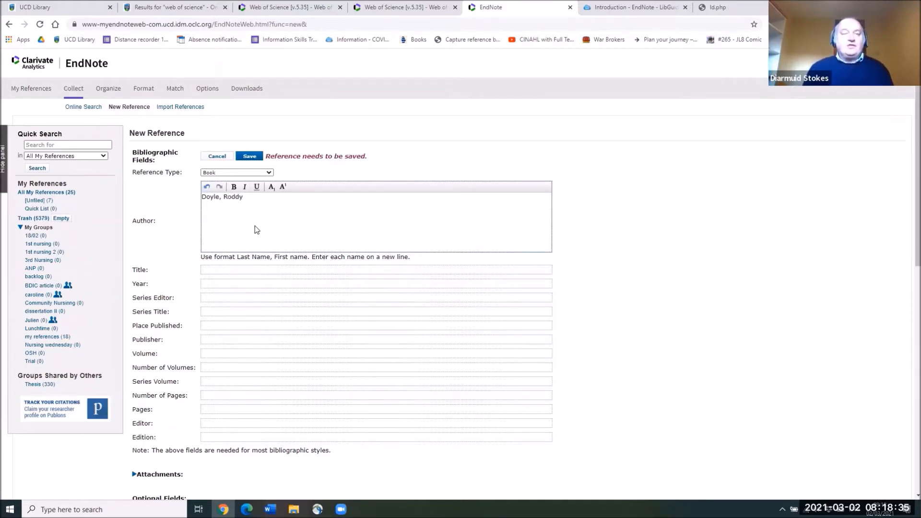
pyautogui.press('Return')
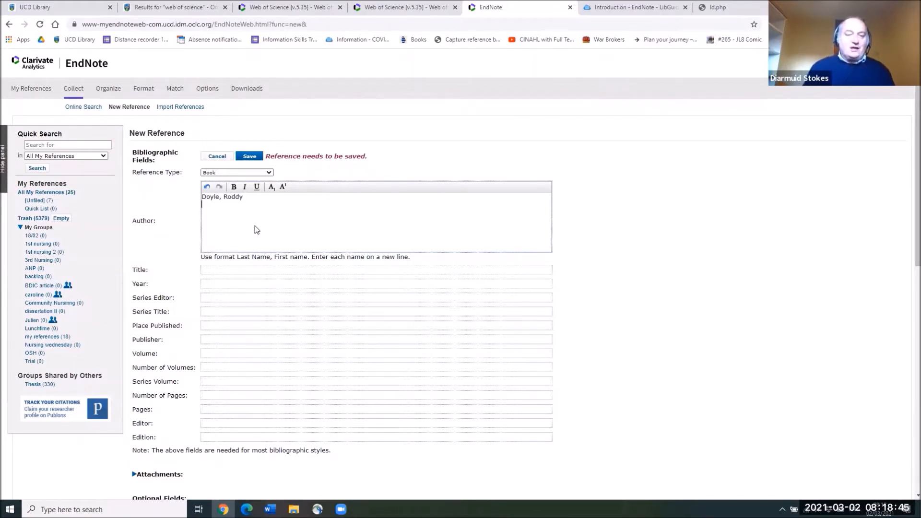
pyautogui.click(181, 200)
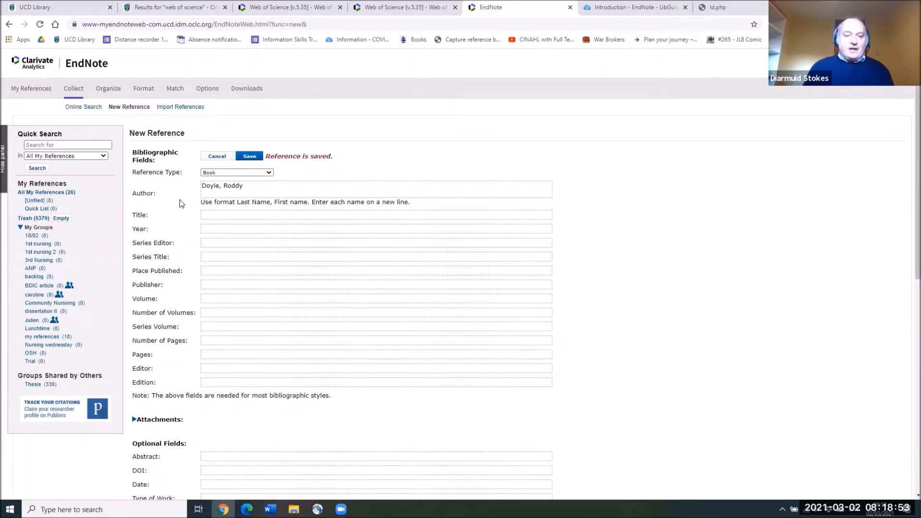
pyautogui.click(210, 217)
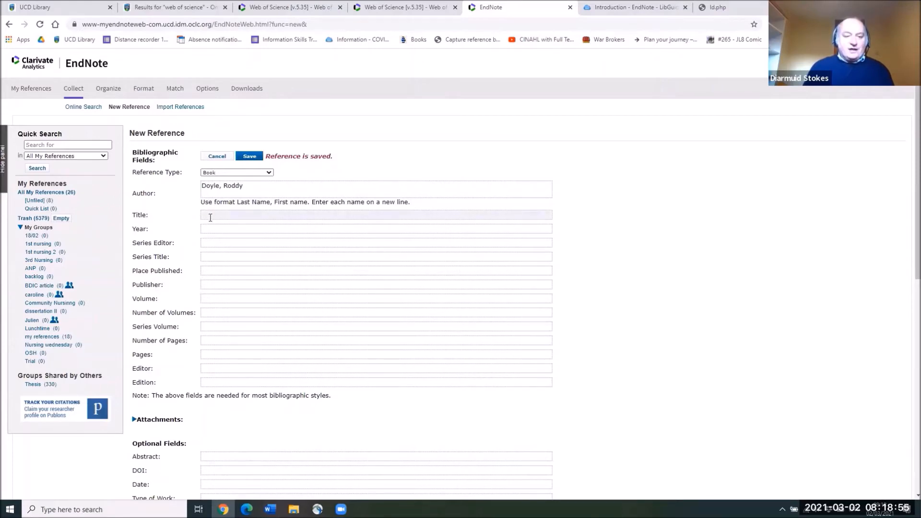
pyautogui.write('THe Snapper')
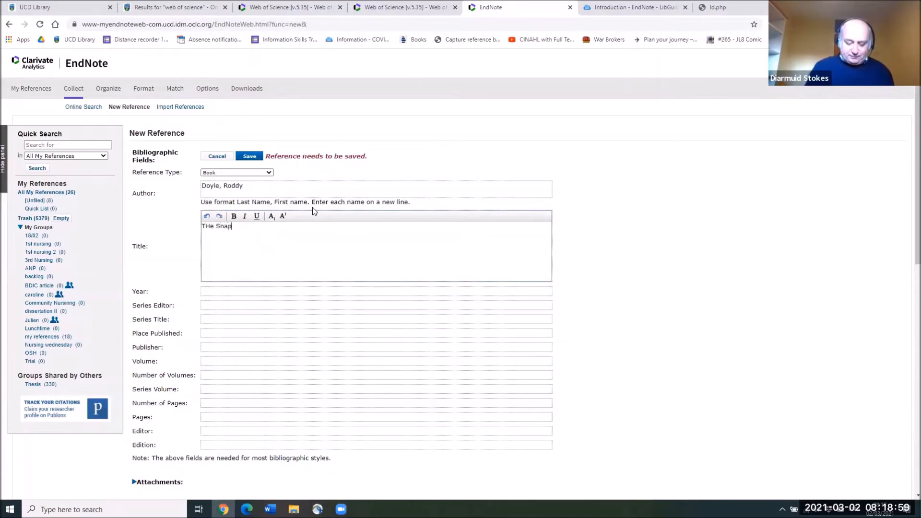
pyautogui.click(210, 226)
pyautogui.press('BackSpace')
pyautogui.write('h')
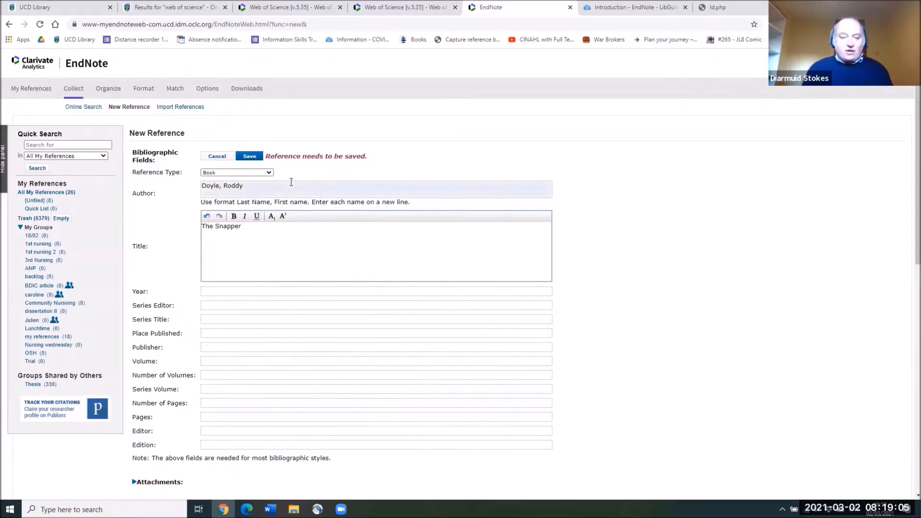
# Step: Fill in year 1990 and place published London
pyautogui.click(208, 291)
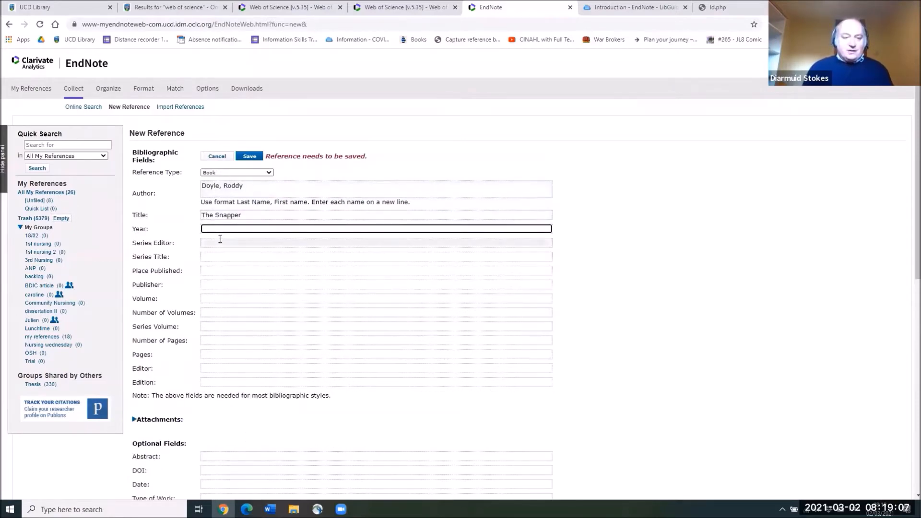
pyautogui.write('1990')
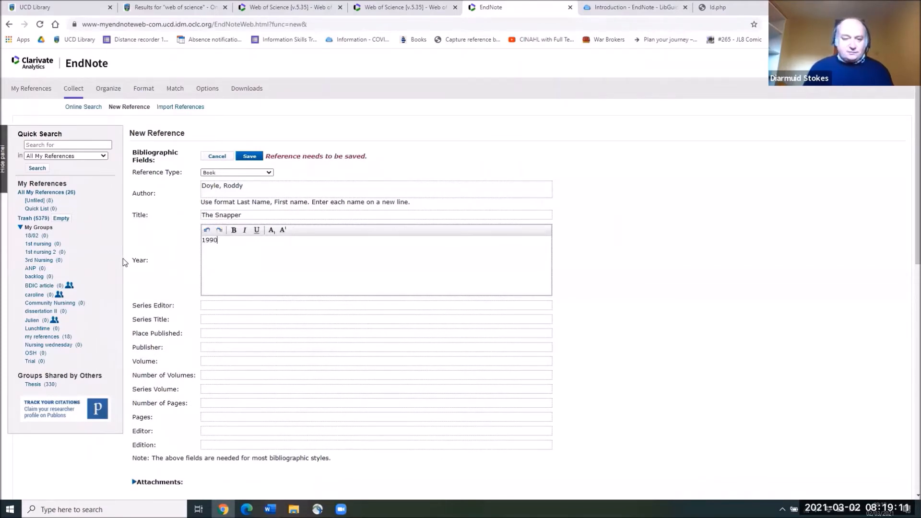
pyautogui.click(207, 308)
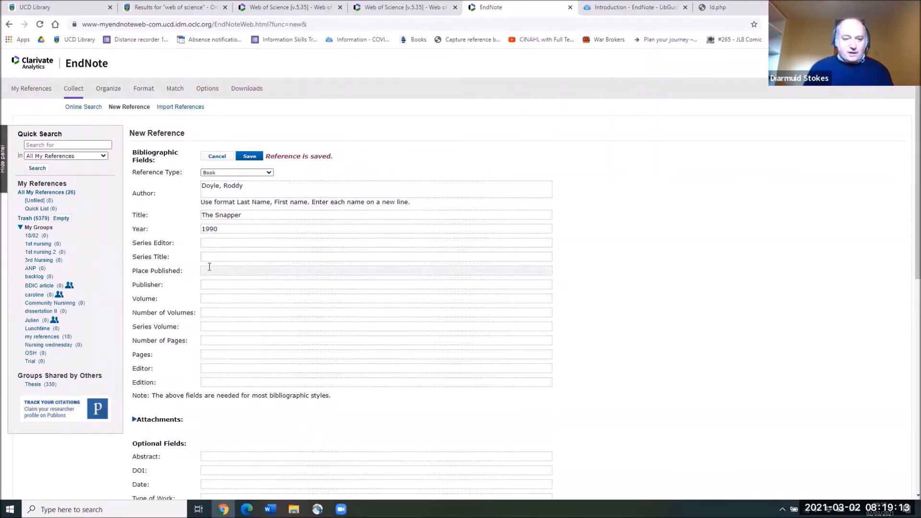
pyautogui.click(207, 269)
pyautogui.write('London')
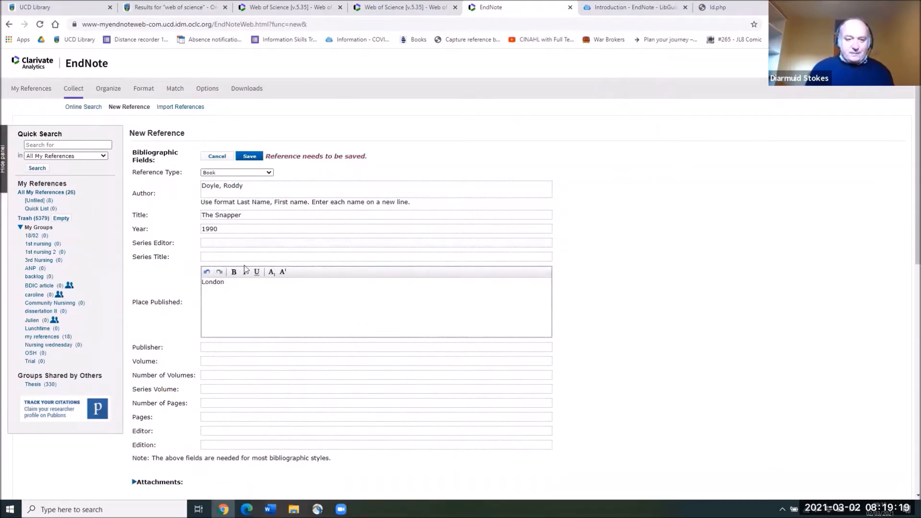
pyautogui.click(224, 342)
# Step: Enter publisher 'Secker & Warburg', correcting the misspelling
pyautogui.click(213, 286)
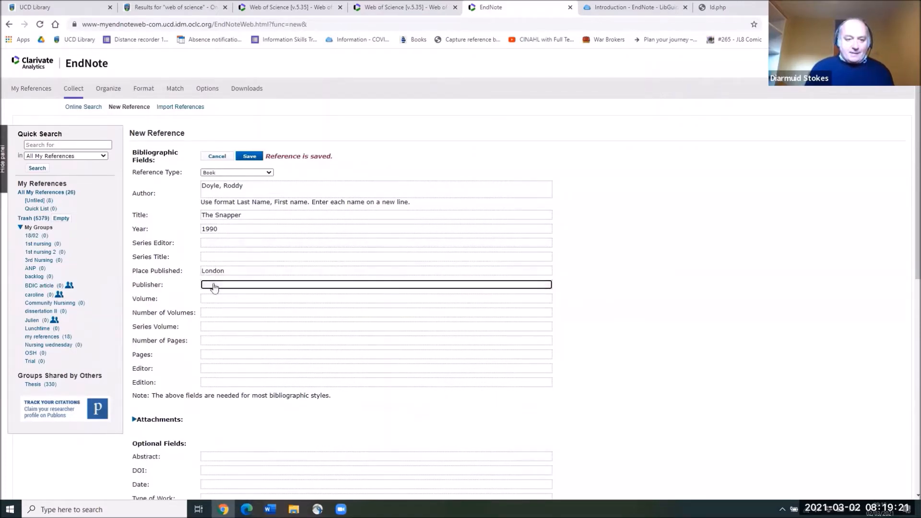
pyautogui.write('Sec')
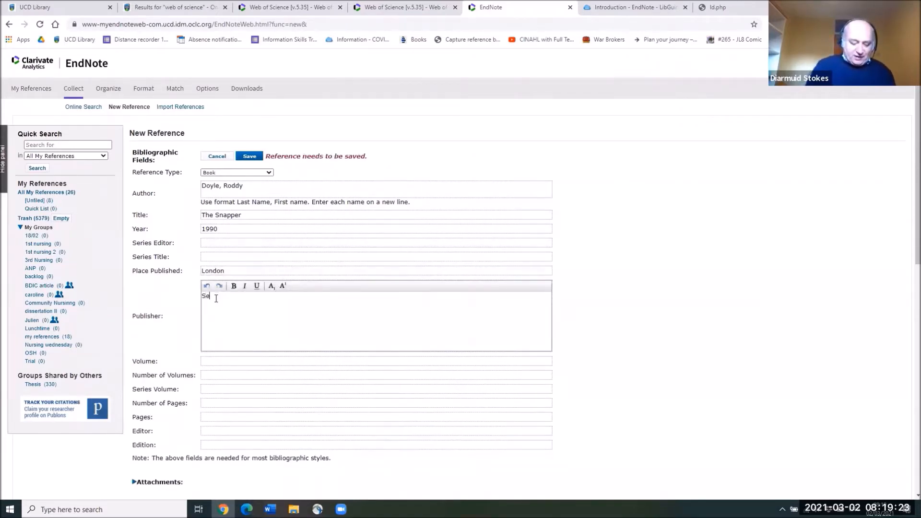
pyautogui.write('& ')
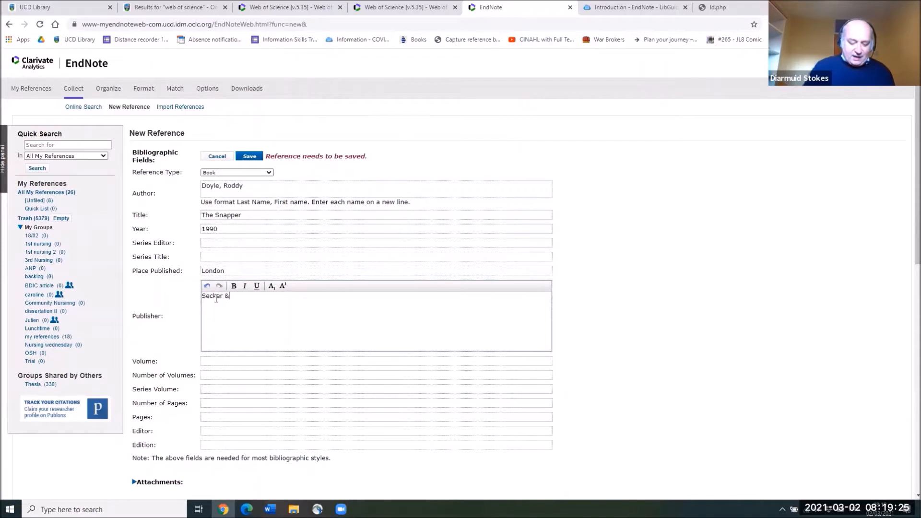
pyautogui.write('War')
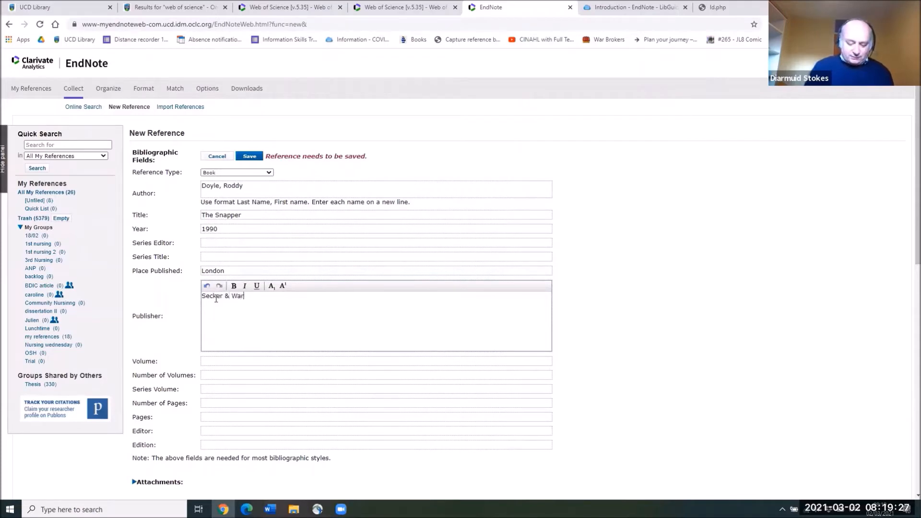
pyautogui.write('byrh')
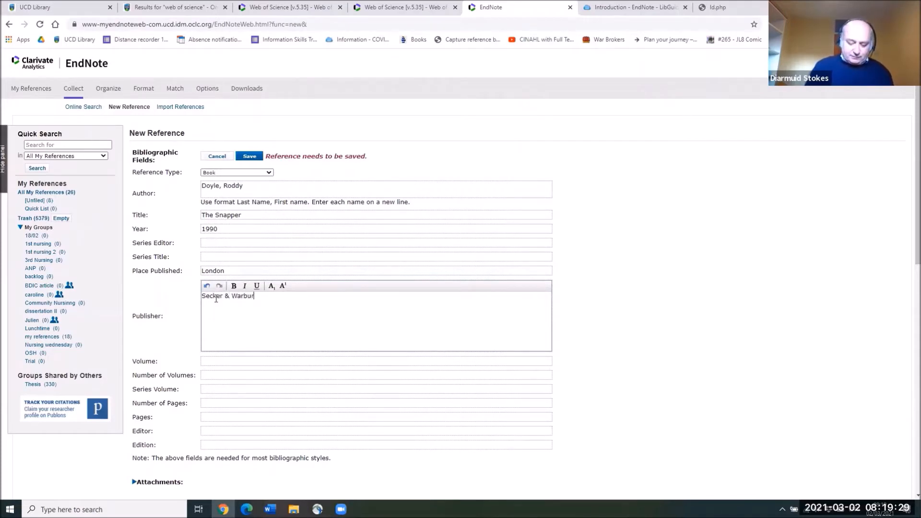
pyautogui.press('BackSpace')
pyautogui.write('g')
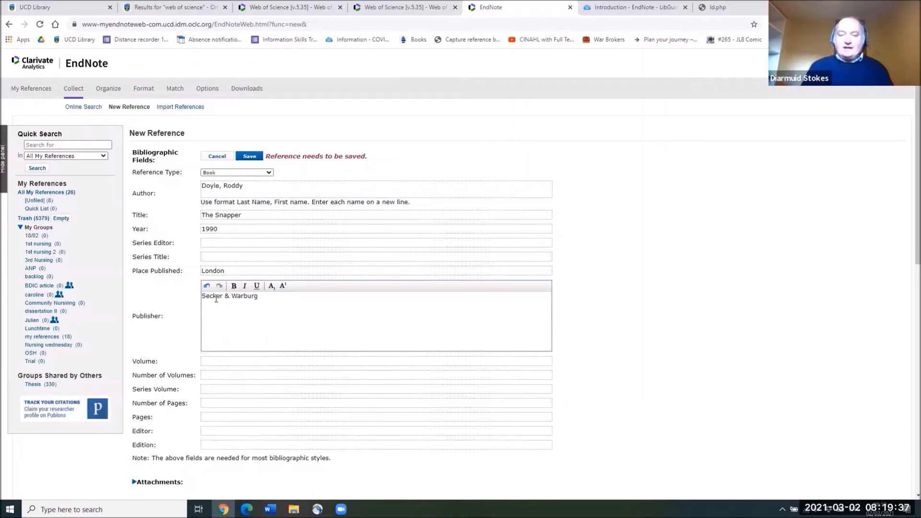
pyautogui.click(267, 194)
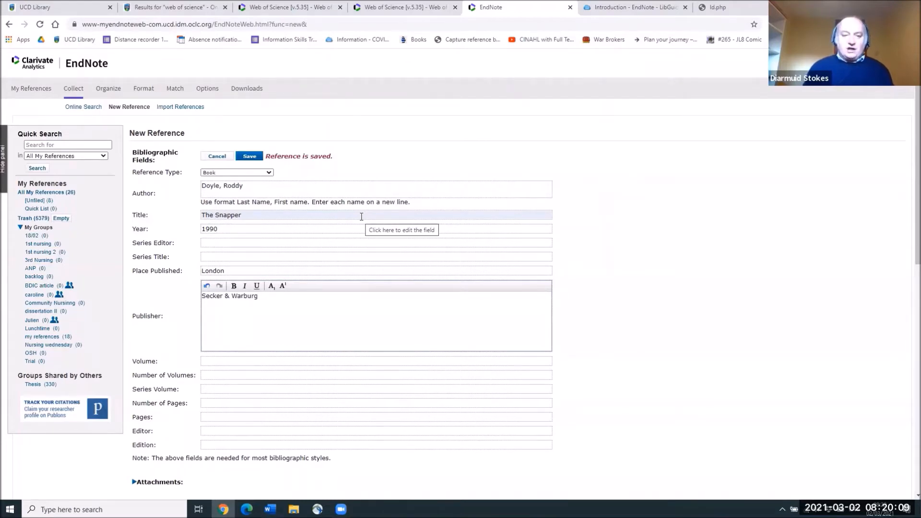
# Step: Add 'University College Dublin,' as a second author line below Doyle, Roddy
pyautogui.click(257, 191)
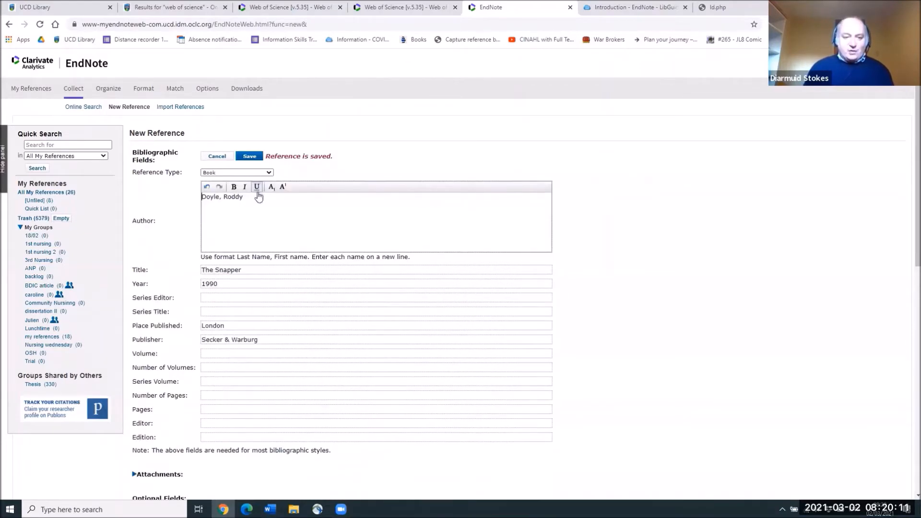
pyautogui.click(251, 213)
pyautogui.write('University College ')
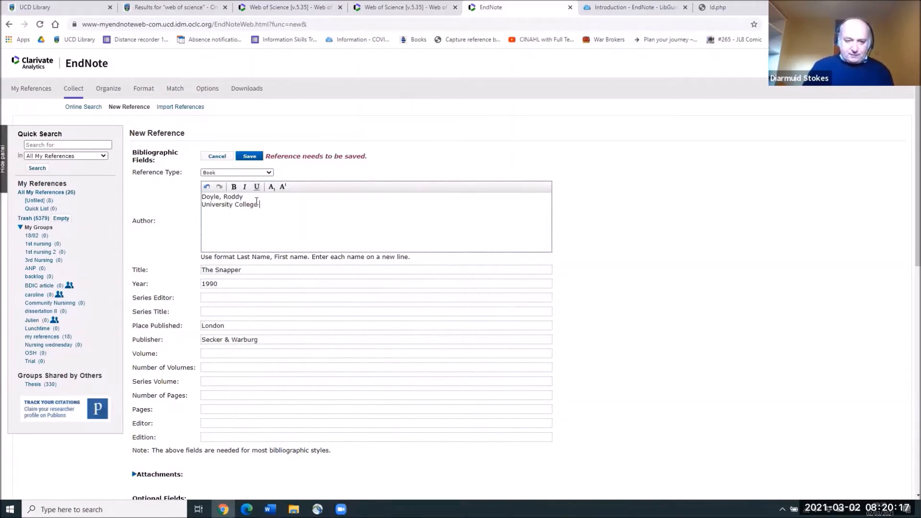
pyautogui.write('D')
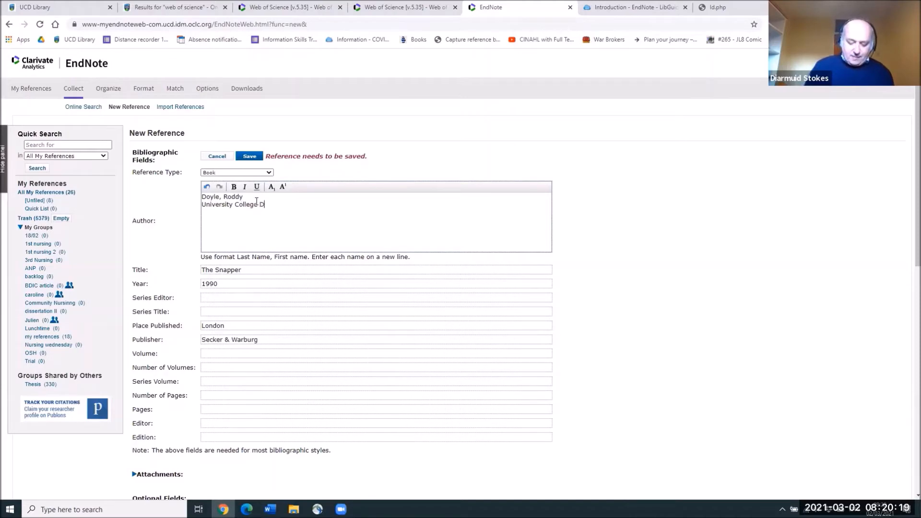
pyautogui.write('ublin')
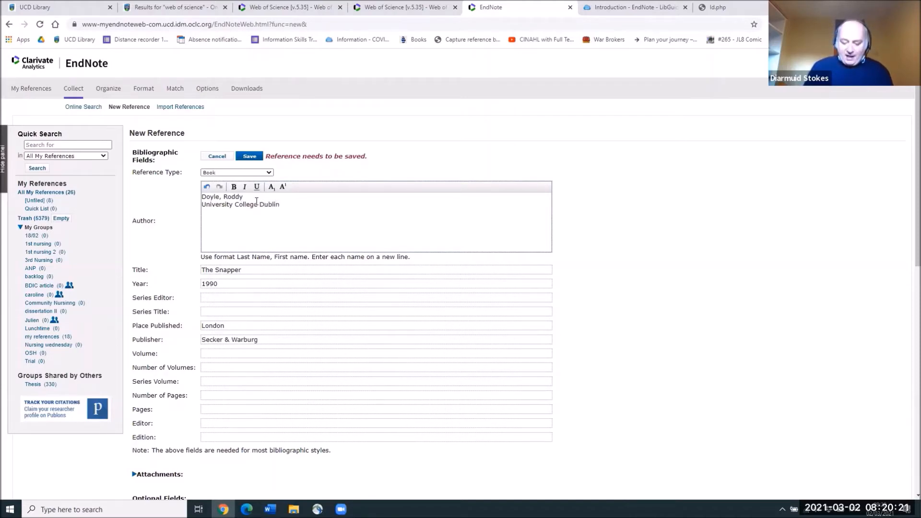
pyautogui.write(',')
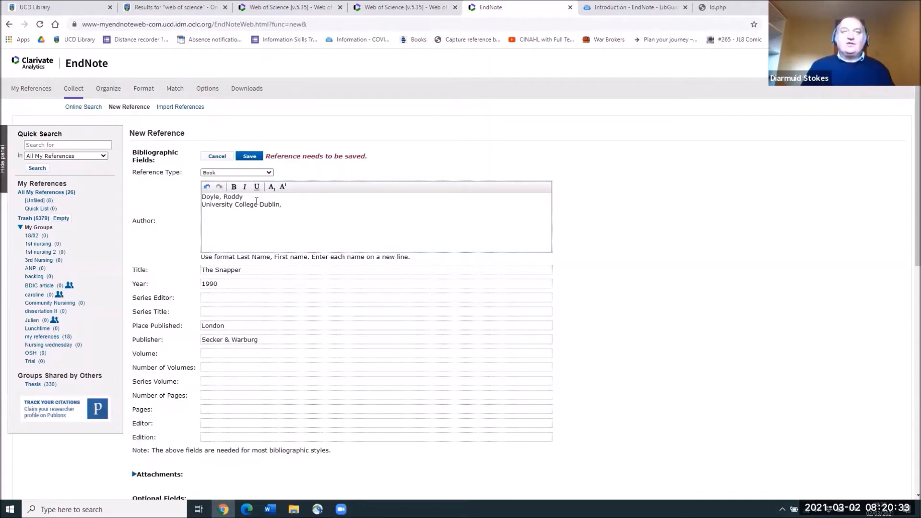
pyautogui.click(176, 203)
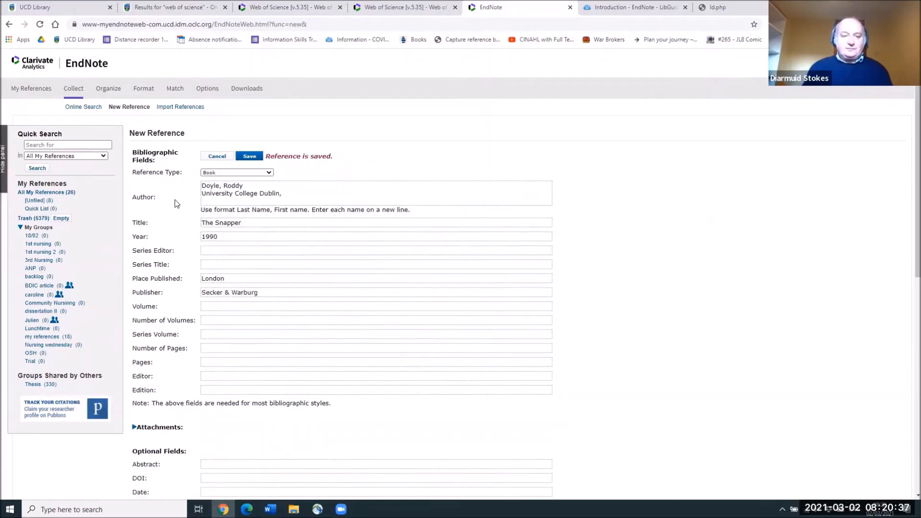
# Step: Put The Snapper into a new group named 'Tuesday' via the reference's Groups section
pyautogui.scroll(-2, 185, 202)
pyautogui.scroll(-5, 185, 203)
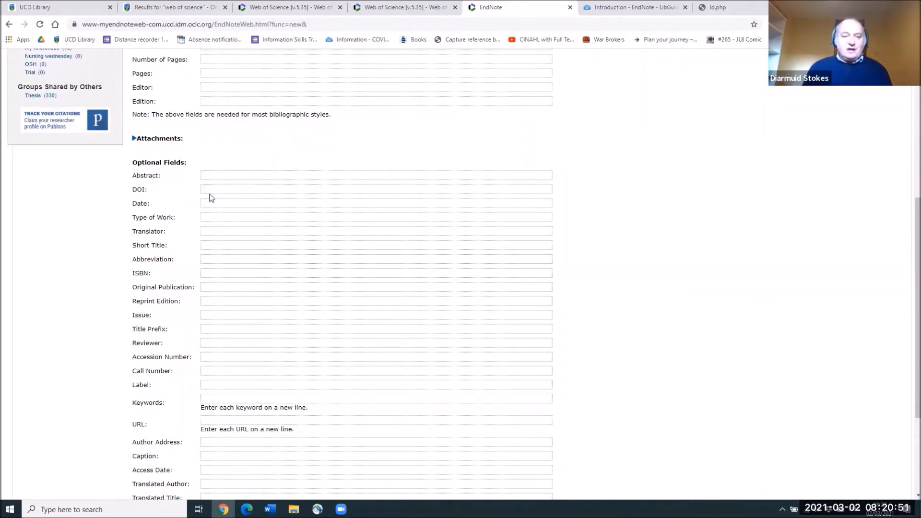
pyautogui.scroll(-3, 211, 198)
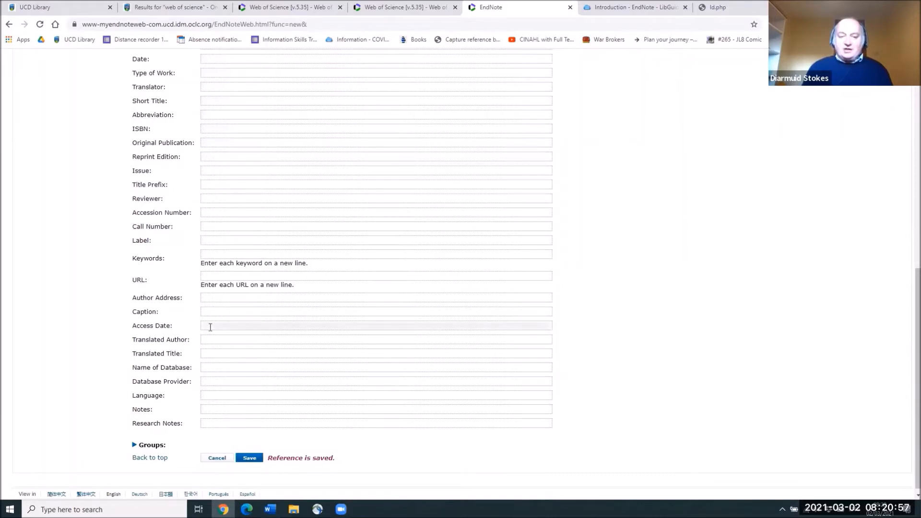
pyautogui.scroll(-1, 239, 345)
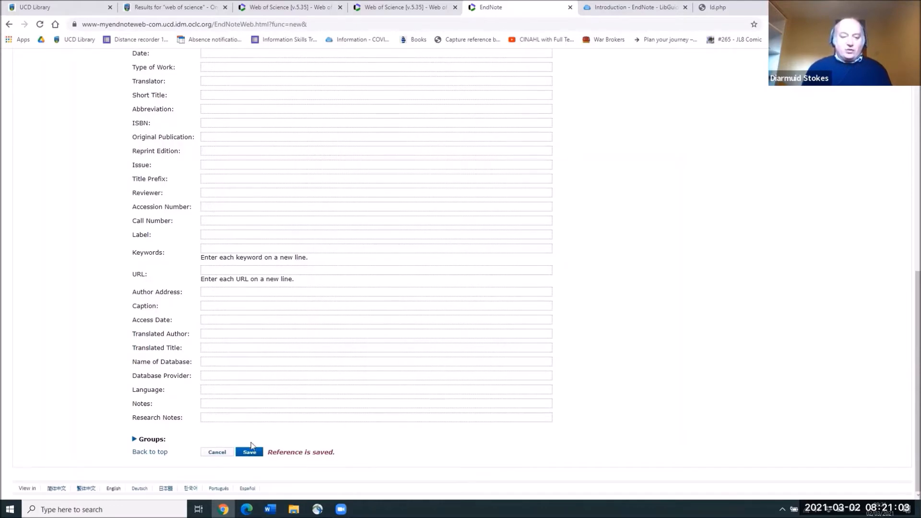
pyautogui.click(134, 440)
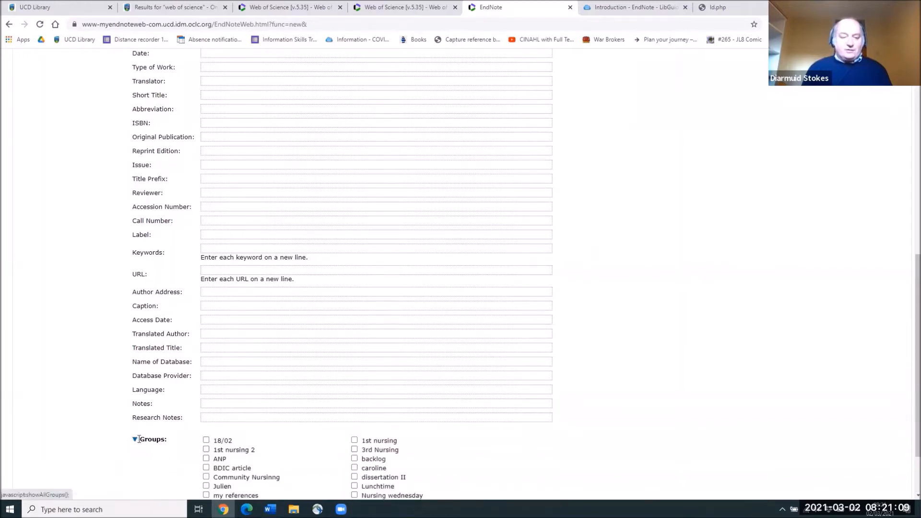
pyautogui.scroll(-2, 301, 401)
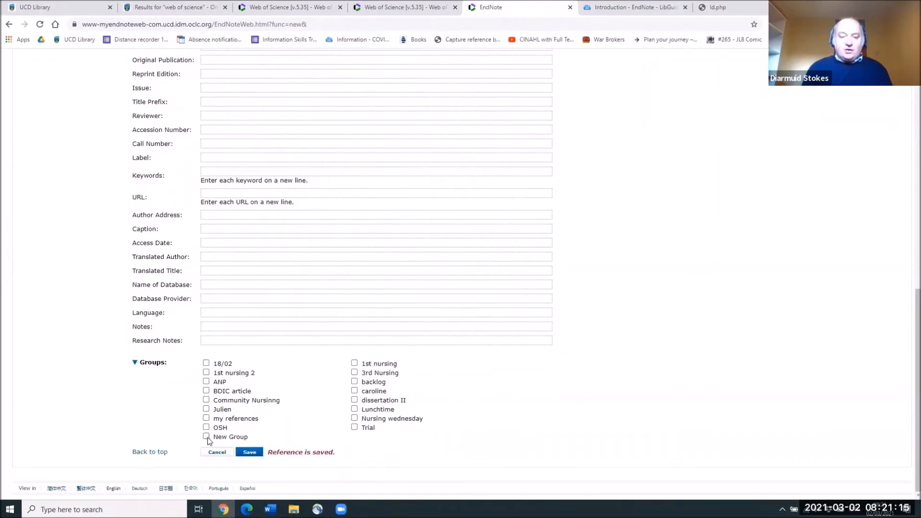
pyautogui.click(207, 437)
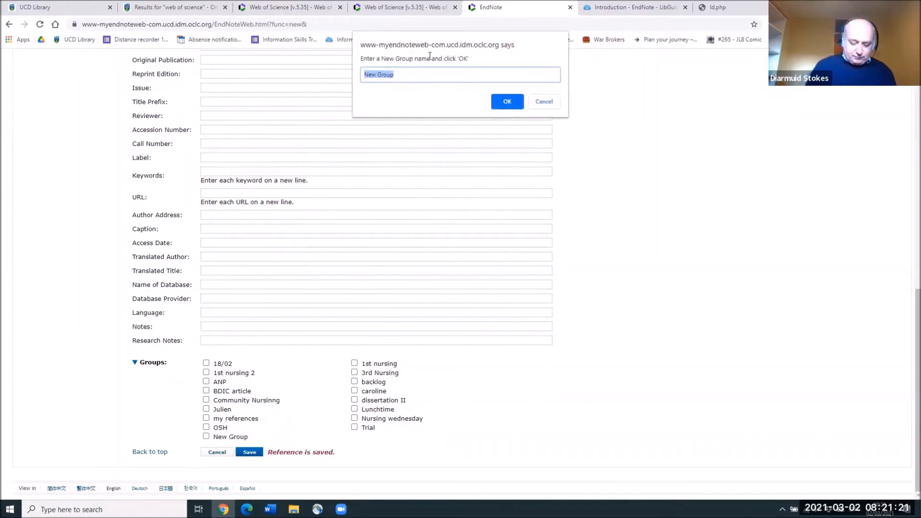
pyautogui.write('Tuesday')
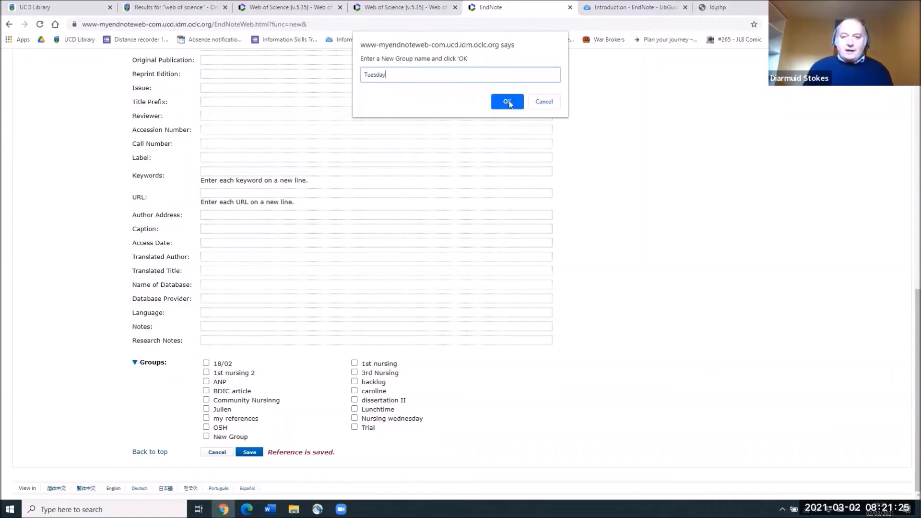
pyautogui.click(509, 101)
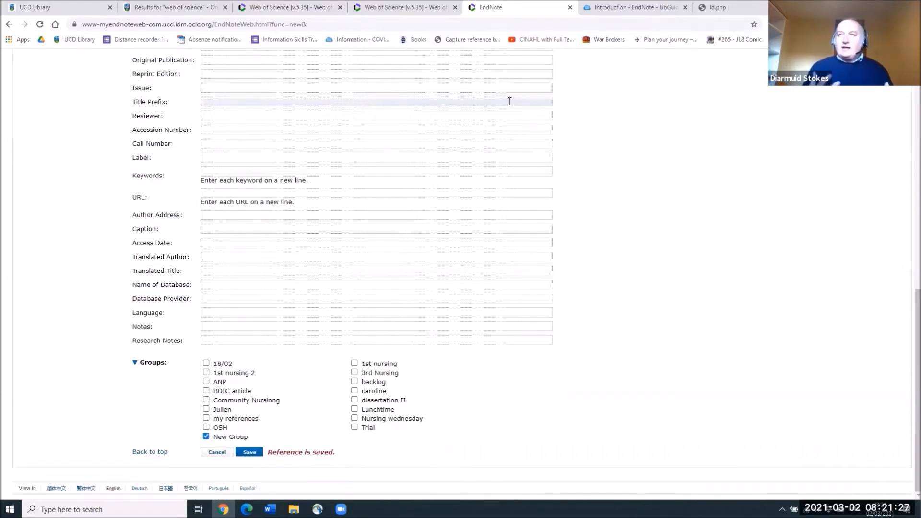
pyautogui.scroll(4, 332, 167)
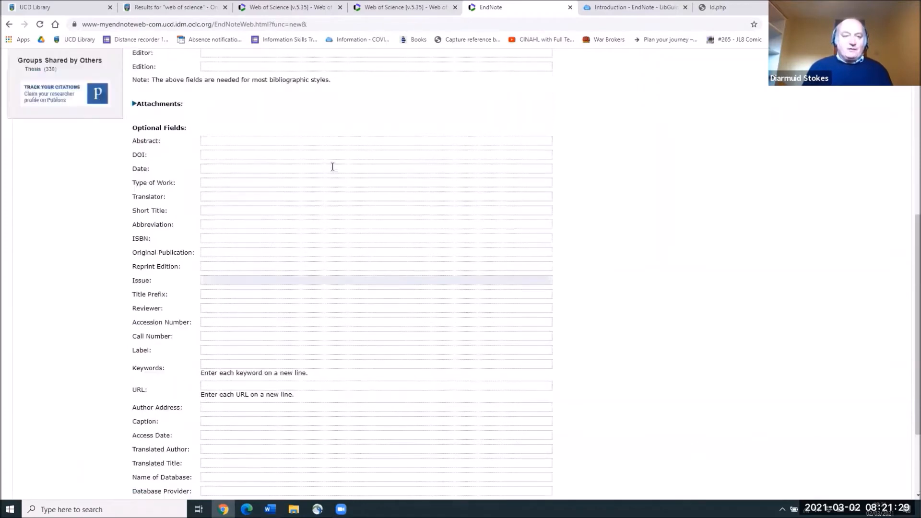
pyautogui.scroll(2, 333, 167)
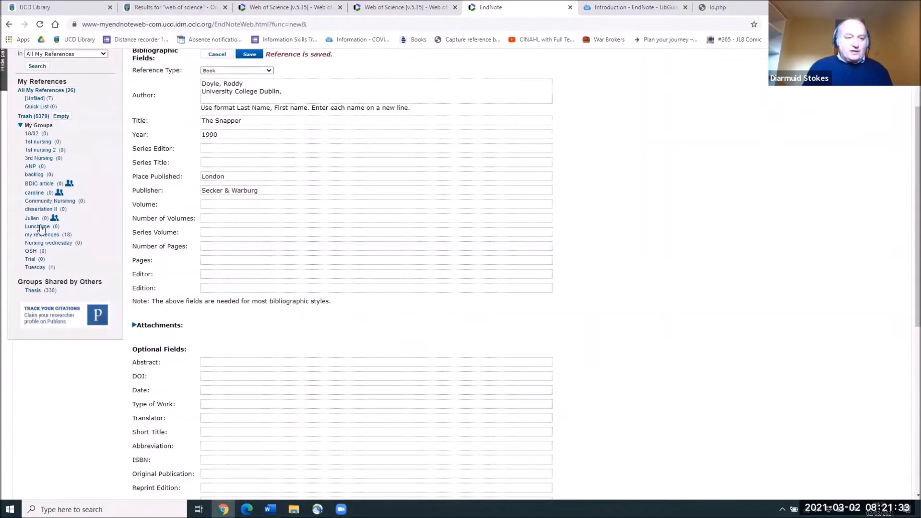
# Step: Open the Tuesday group, view The Snapper's full record, and return to the group list
pyautogui.click(38, 271)
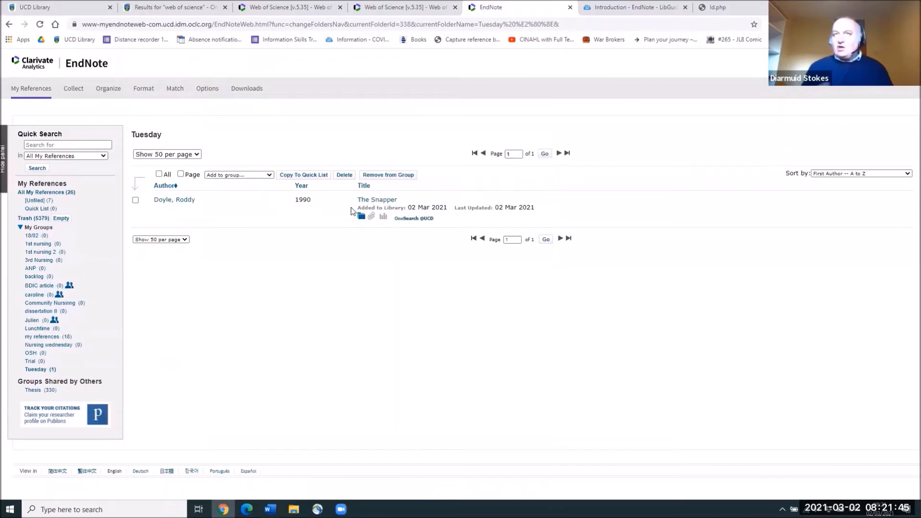
pyautogui.click(378, 200)
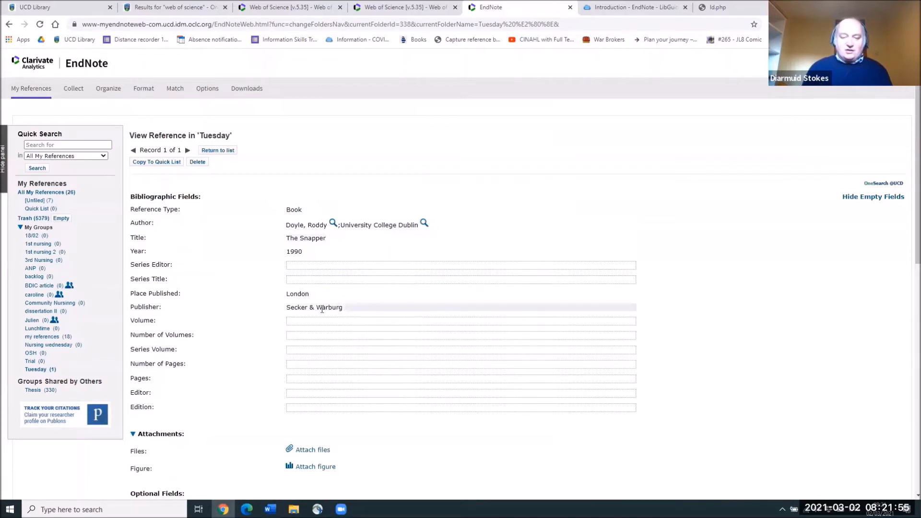
pyautogui.click(302, 294)
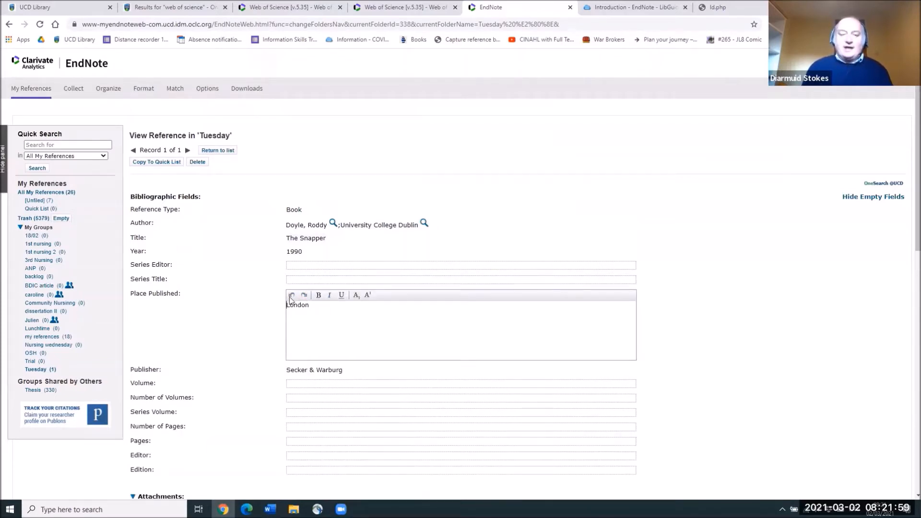
pyautogui.click(222, 152)
pyautogui.click(222, 151)
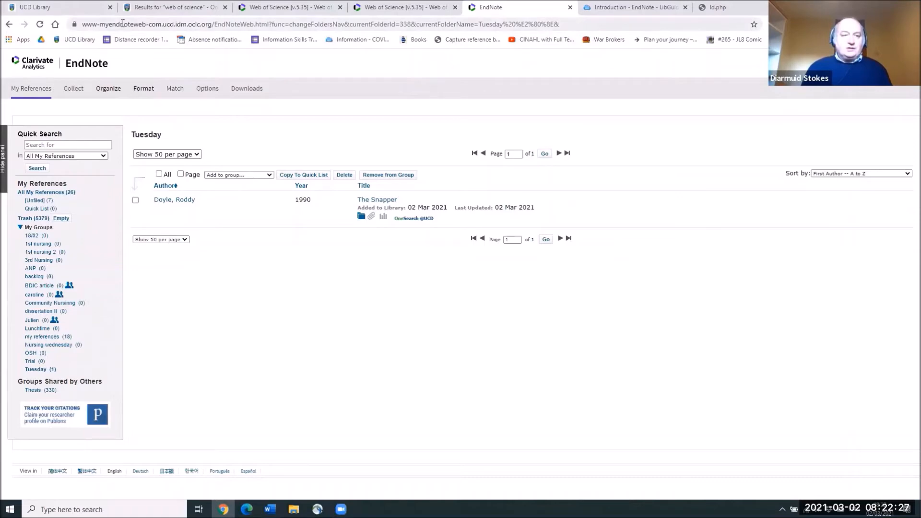
# Step: Search UCD Library OneSearch for 'James Joyce'
pyautogui.click(98, 8)
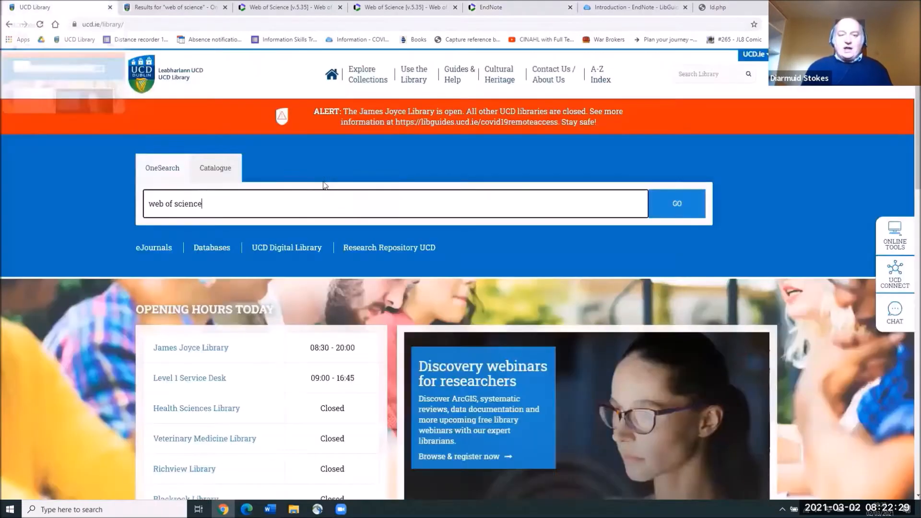
pyautogui.moveTo(276, 202); pyautogui.dragTo(49, 185)
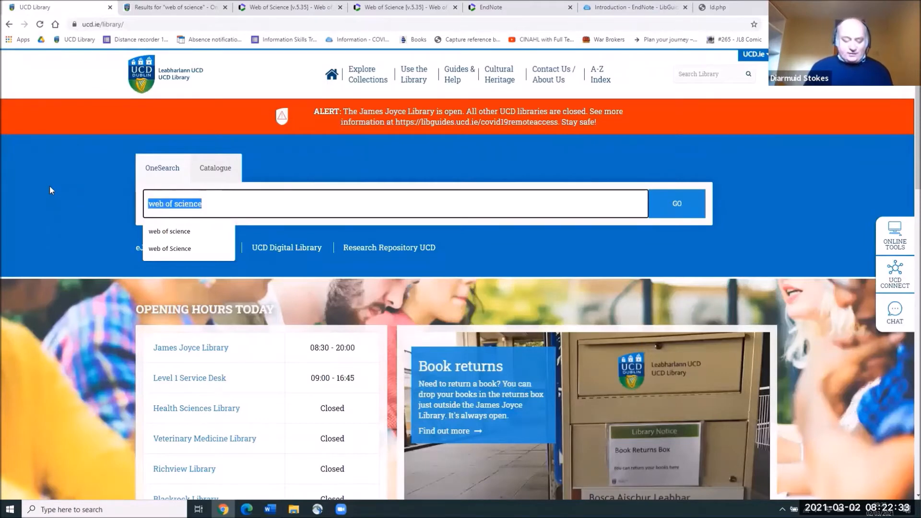
pyautogui.write('James ')
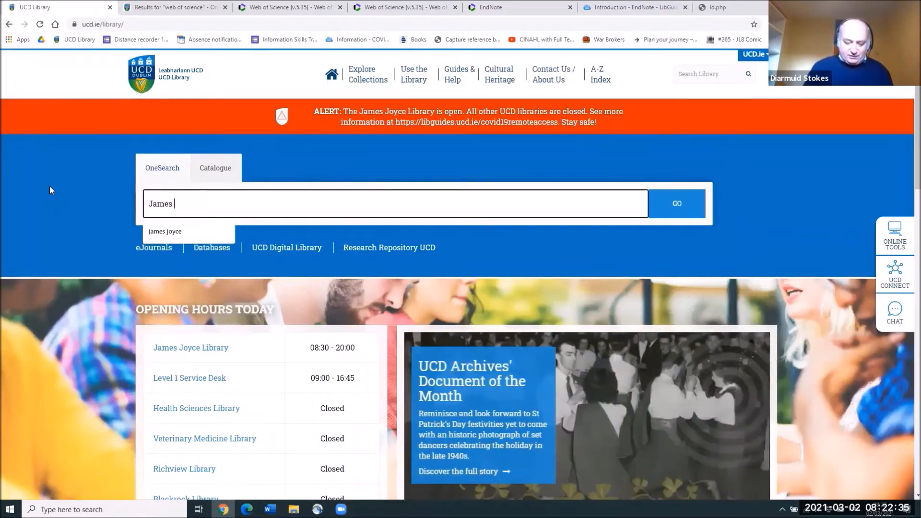
pyautogui.write('Joyce')
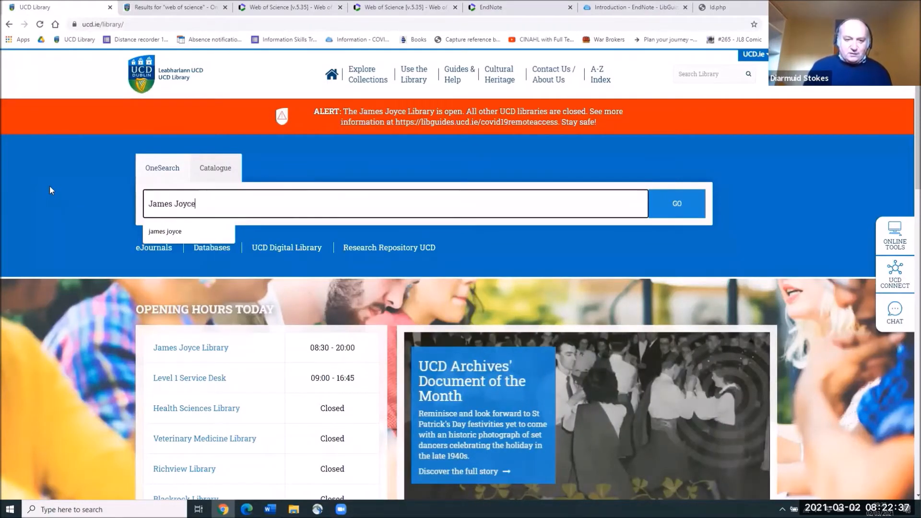
pyautogui.click(676, 212)
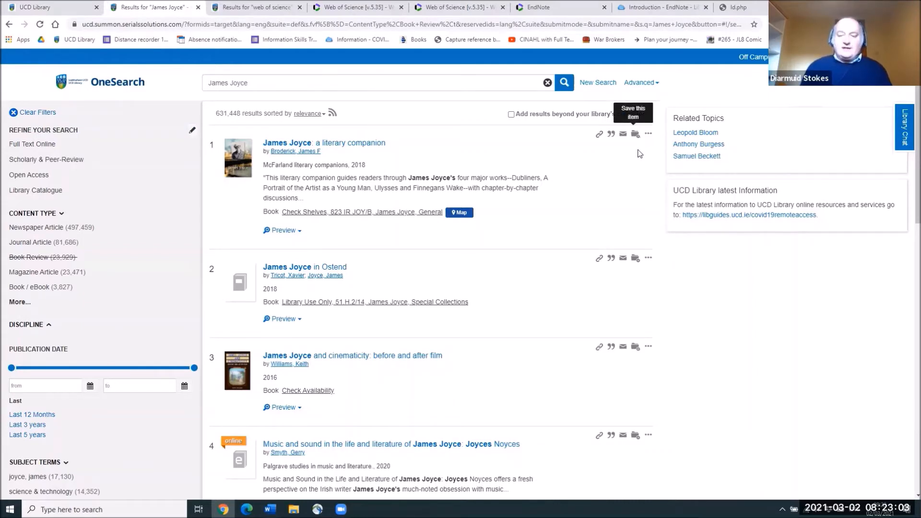
# Step: Save the first three James Joyce results and view the Saved Items list
pyautogui.click(636, 135)
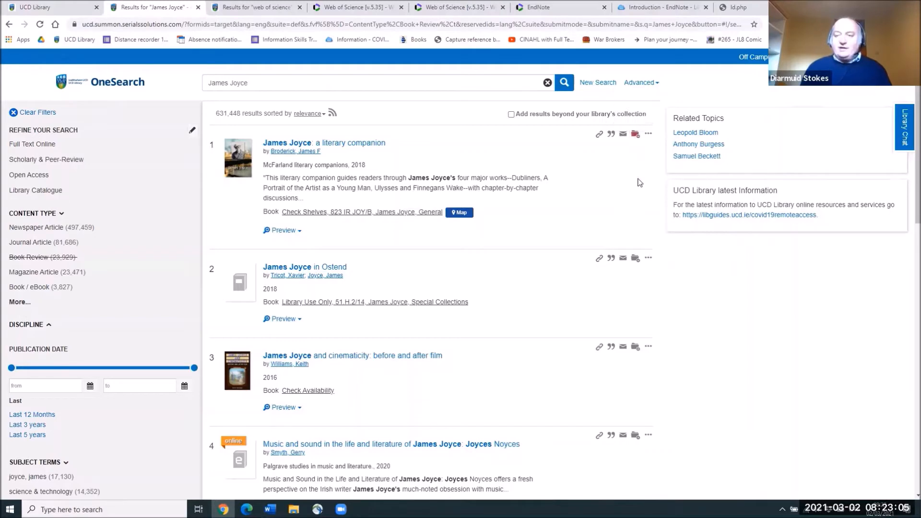
pyautogui.click(636, 260)
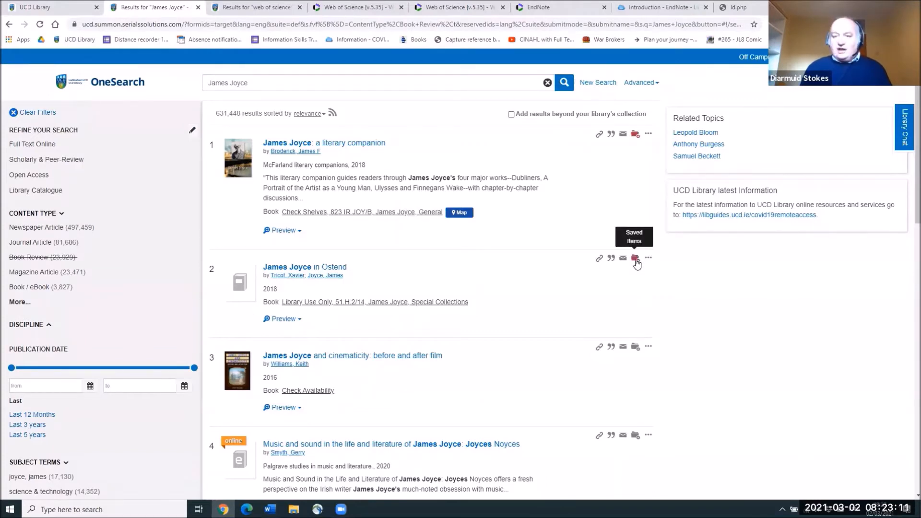
pyautogui.click(635, 348)
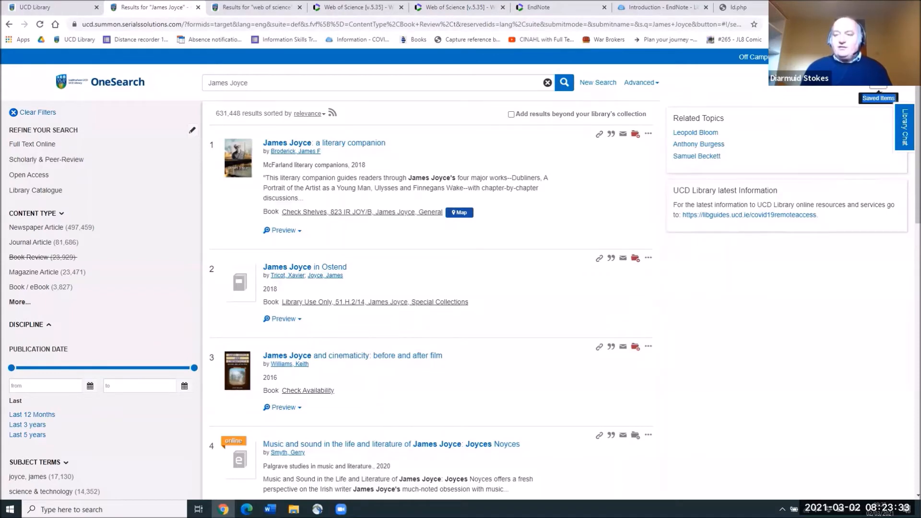
pyautogui.click(878, 88)
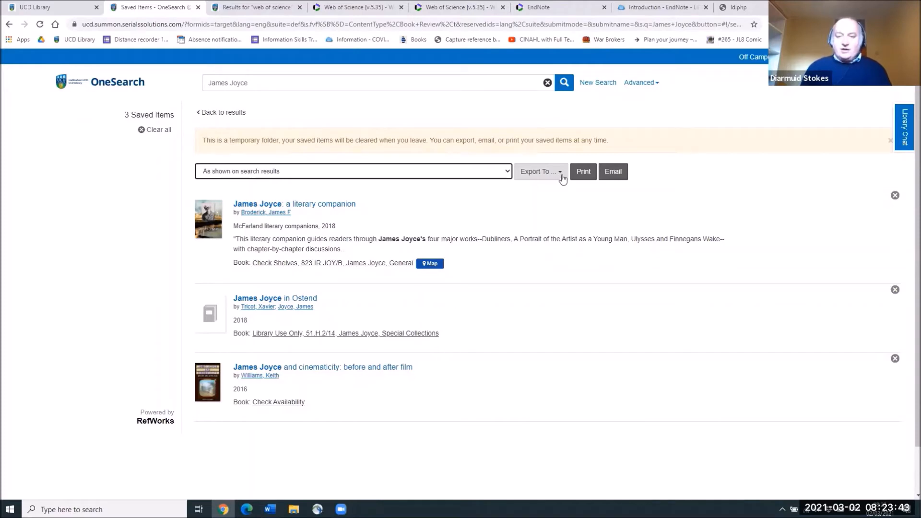
# Step: Export the three saved James Joyce items to EndNote as a .ris file
pyautogui.click(561, 178)
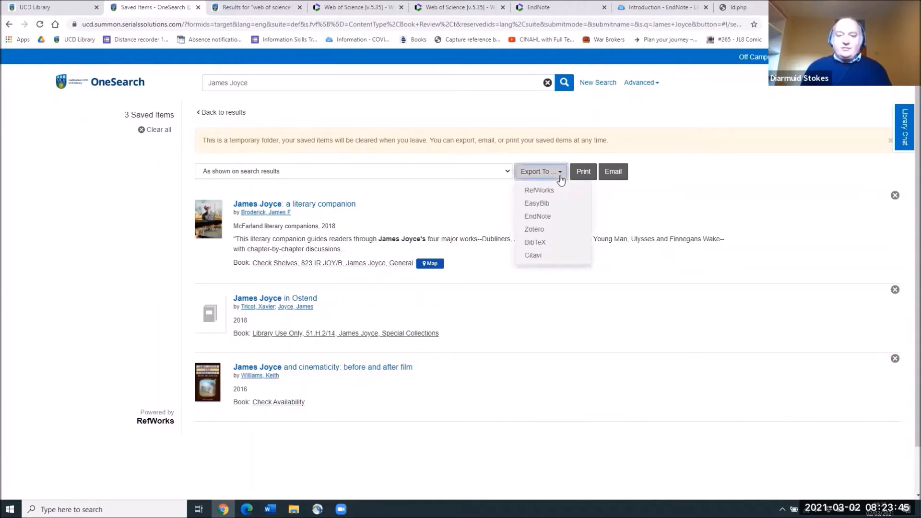
pyautogui.click(544, 217)
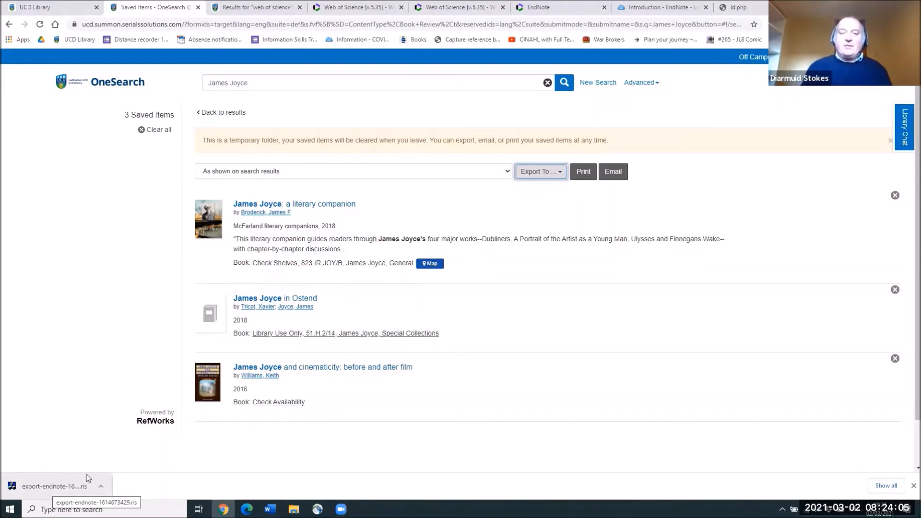
# Step: Open EndNote Web's Import References form and attach the downloaded James Joyce .ris file
pyautogui.click(541, 11)
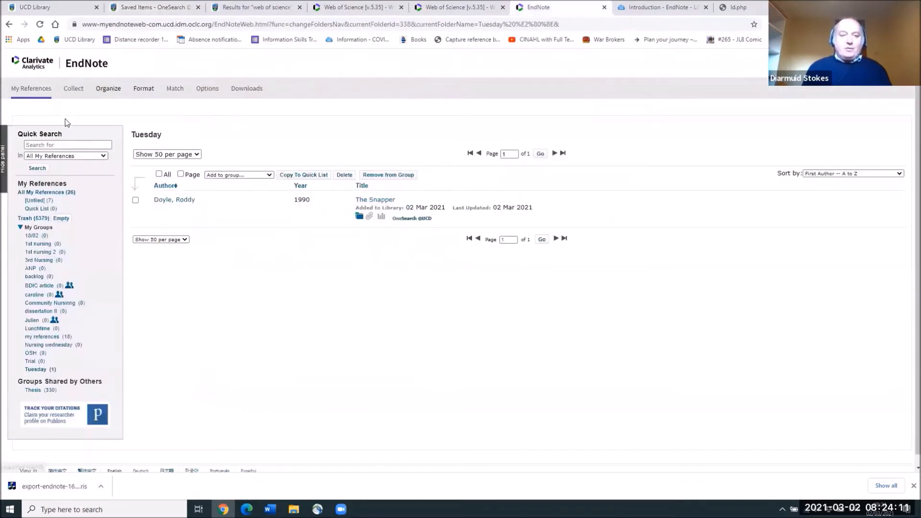
pyautogui.click(74, 91)
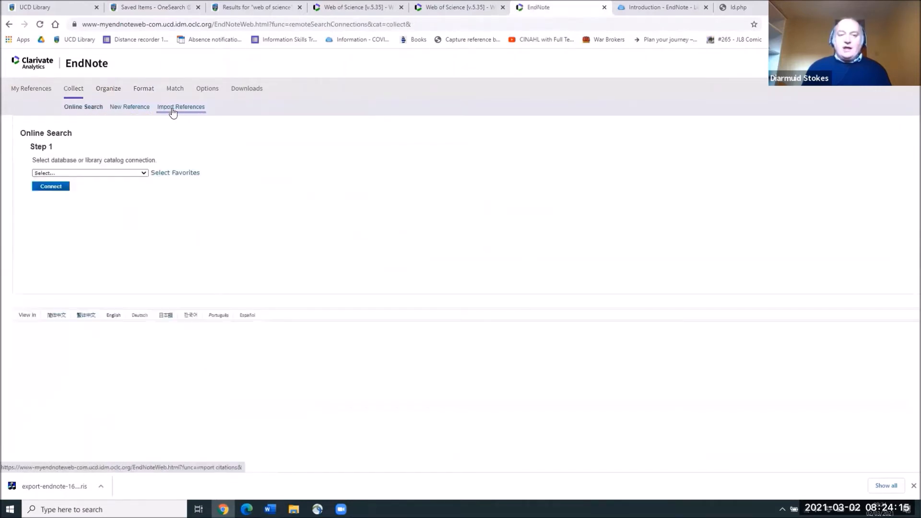
pyautogui.click(173, 112)
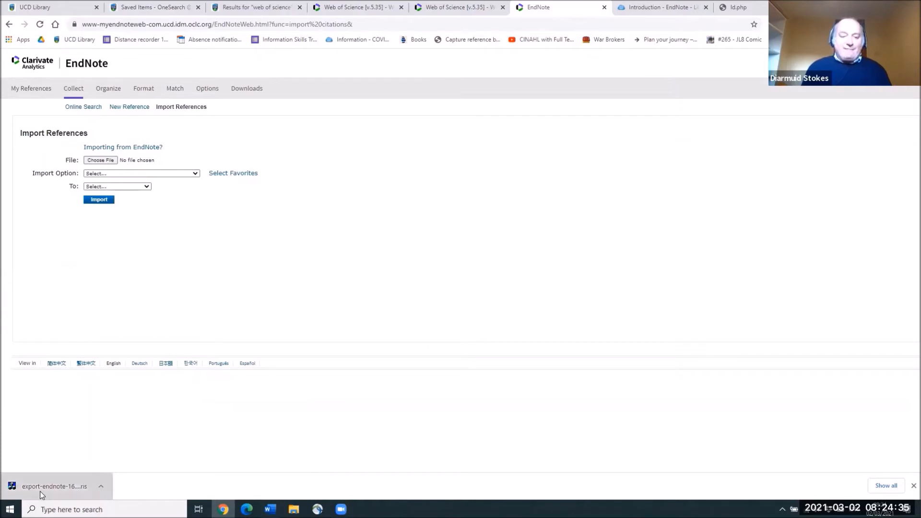
pyautogui.moveTo(39, 488); pyautogui.dragTo(108, 163)
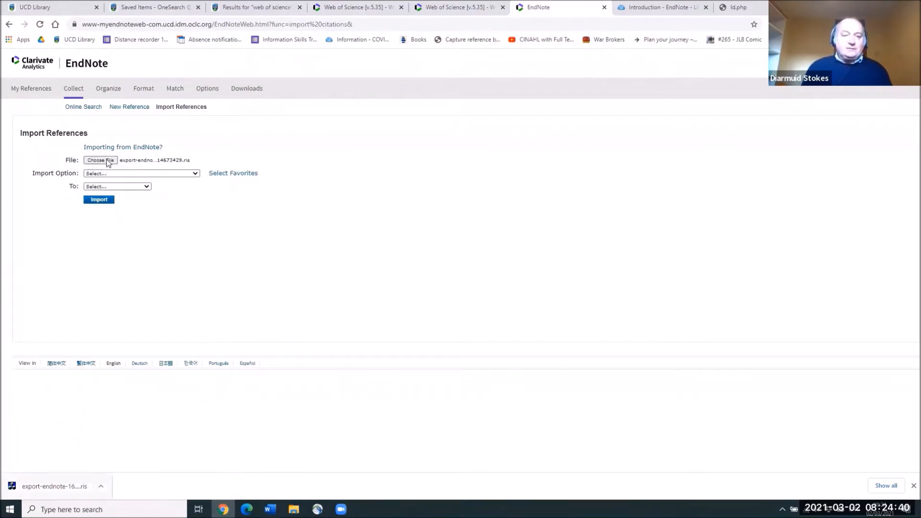
# Step: Import the file with the ProQuest filter into the [Unfiled] group
pyautogui.click(138, 175)
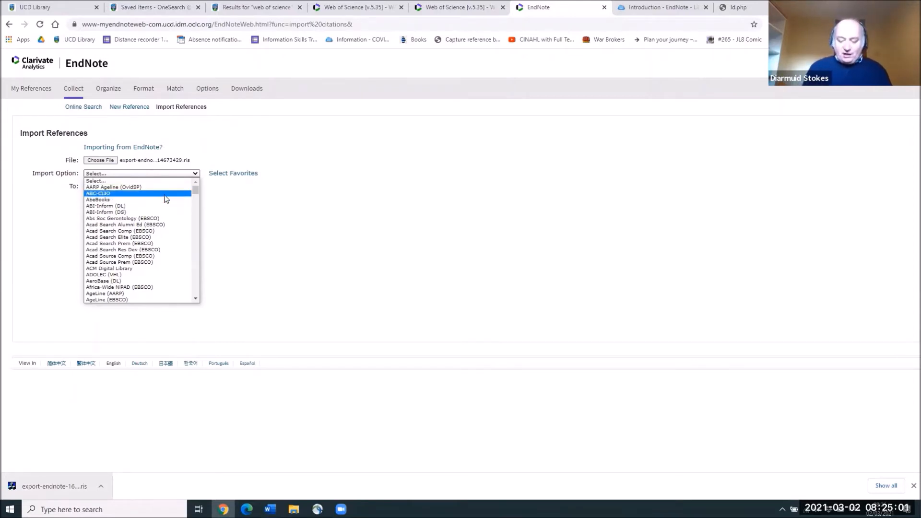
pyautogui.press('p')
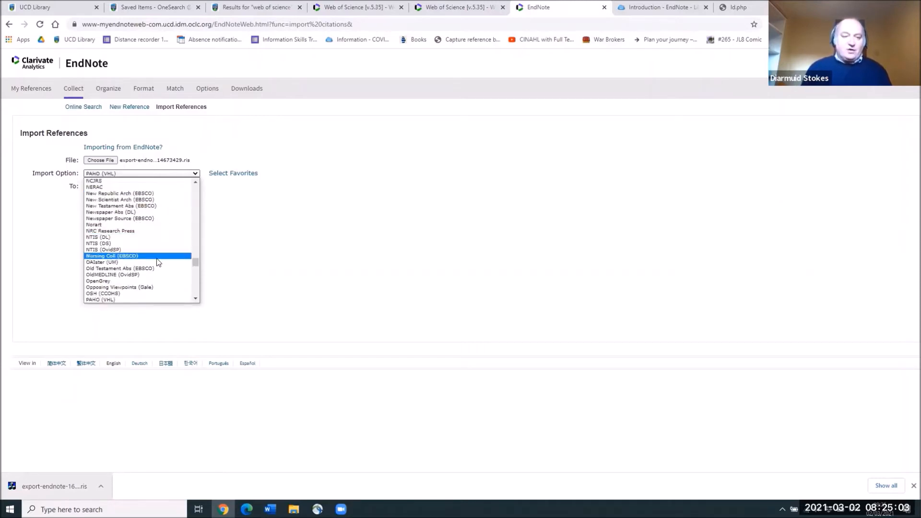
pyautogui.scroll(-1, 152, 302)
pyautogui.click(195, 300)
pyautogui.scroll(-10, 195, 300)
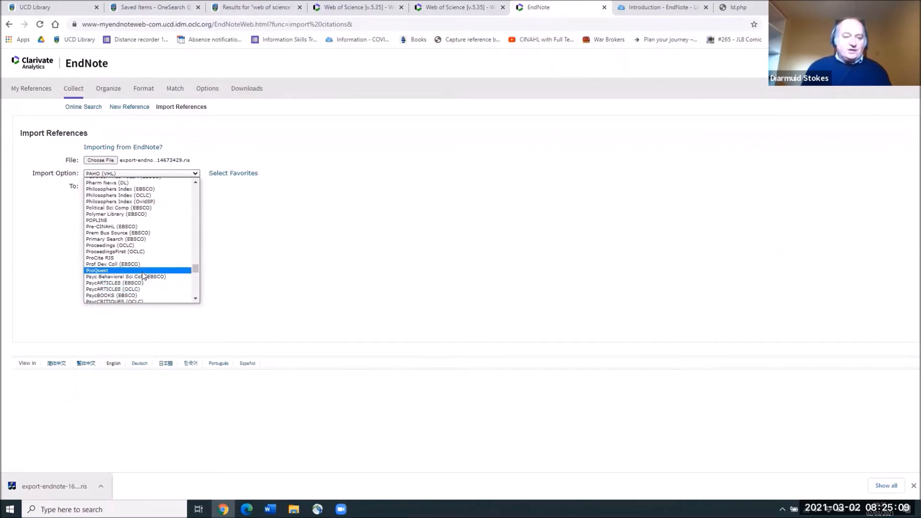
pyautogui.click(142, 271)
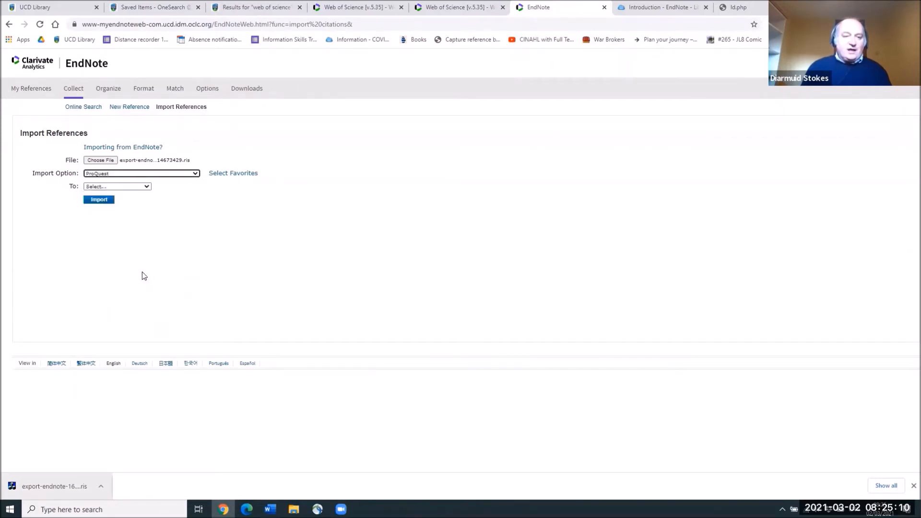
pyautogui.click(149, 189)
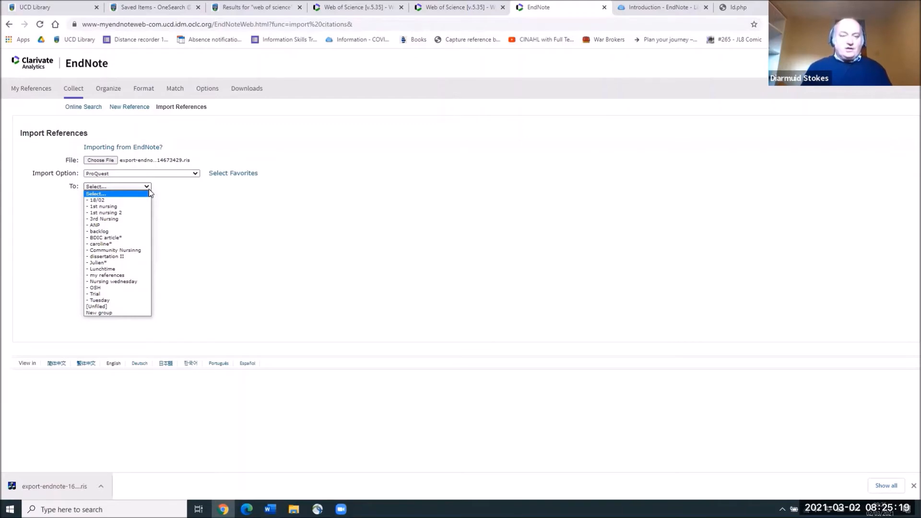
pyautogui.click(124, 307)
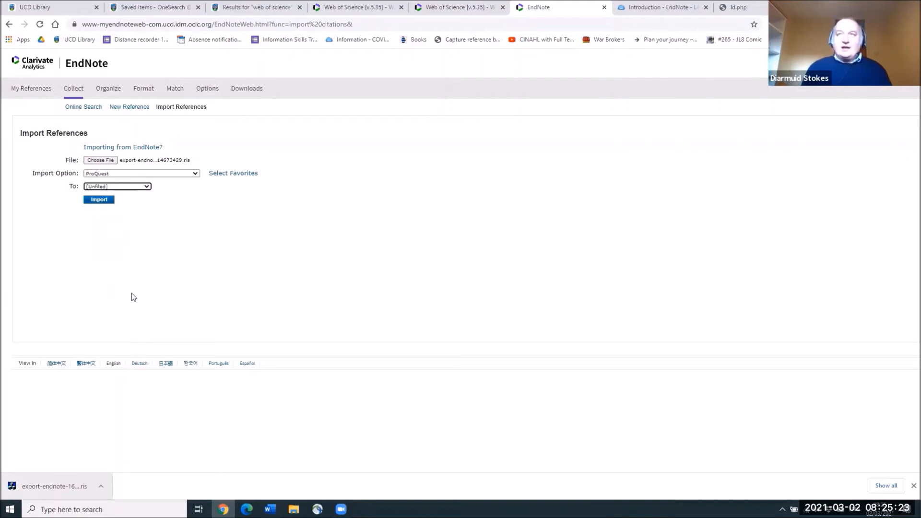
pyautogui.click(101, 204)
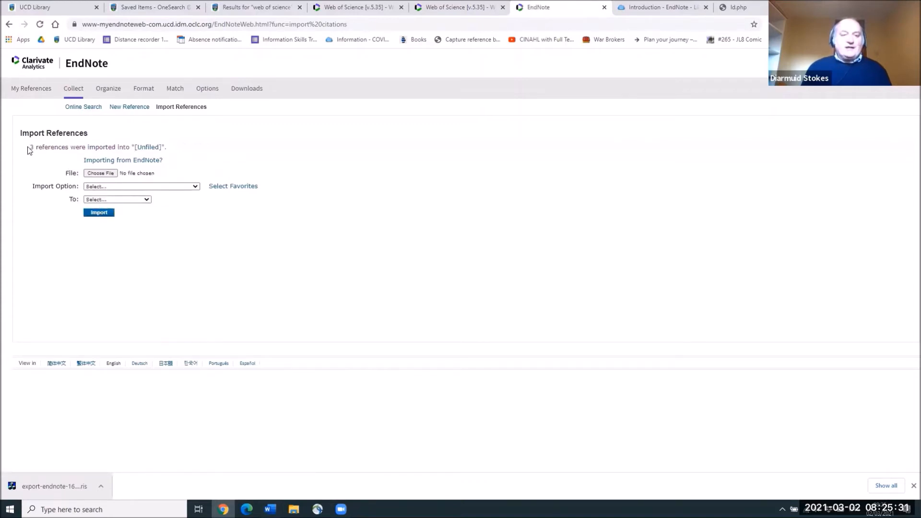
# Step: Open [Unfiled], inspect the 'James Joyce: a literary companion' record, and return to the list
pyautogui.click(151, 151)
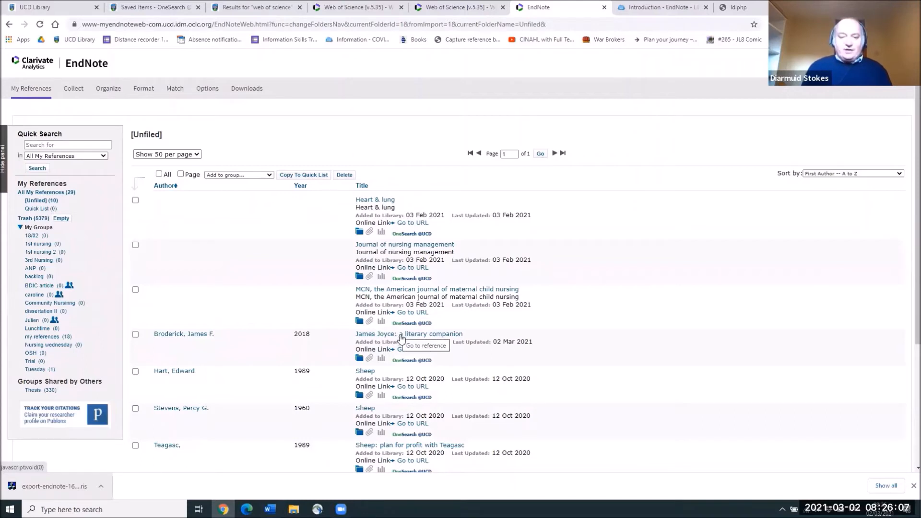
pyautogui.click(401, 336)
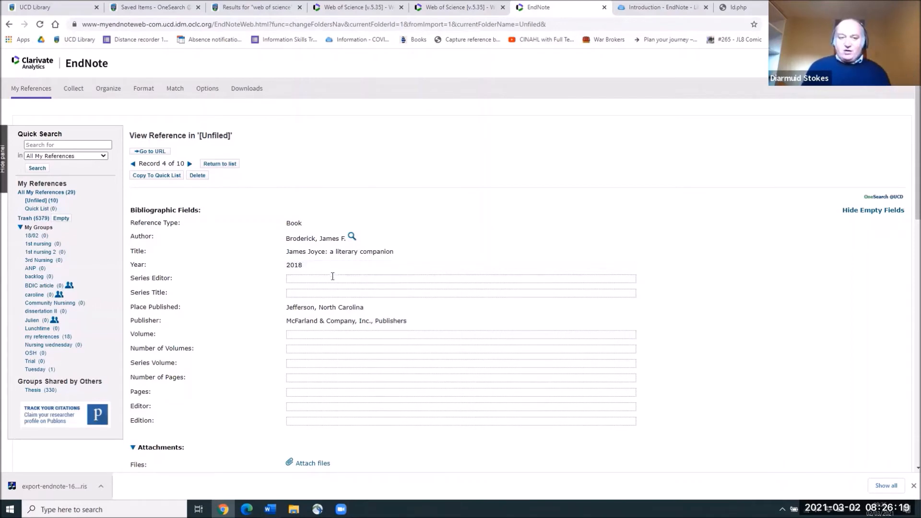
pyautogui.click(353, 307)
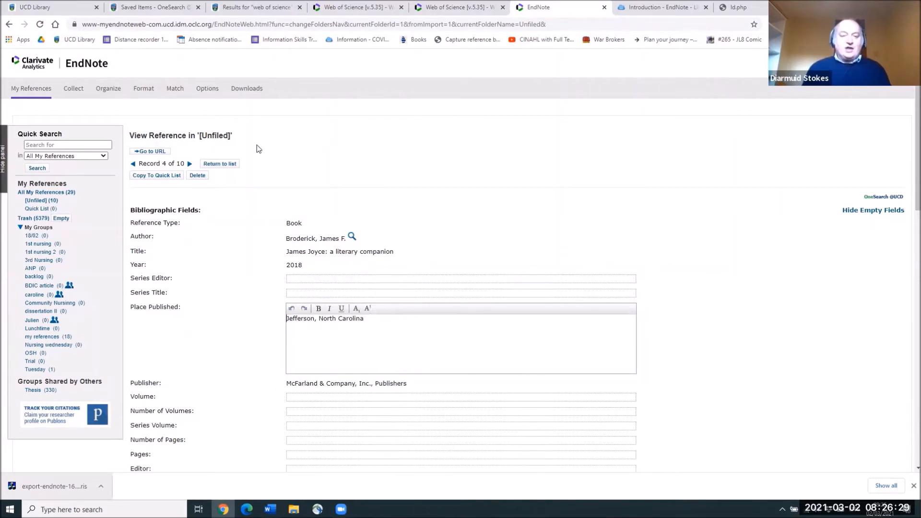
pyautogui.click(232, 166)
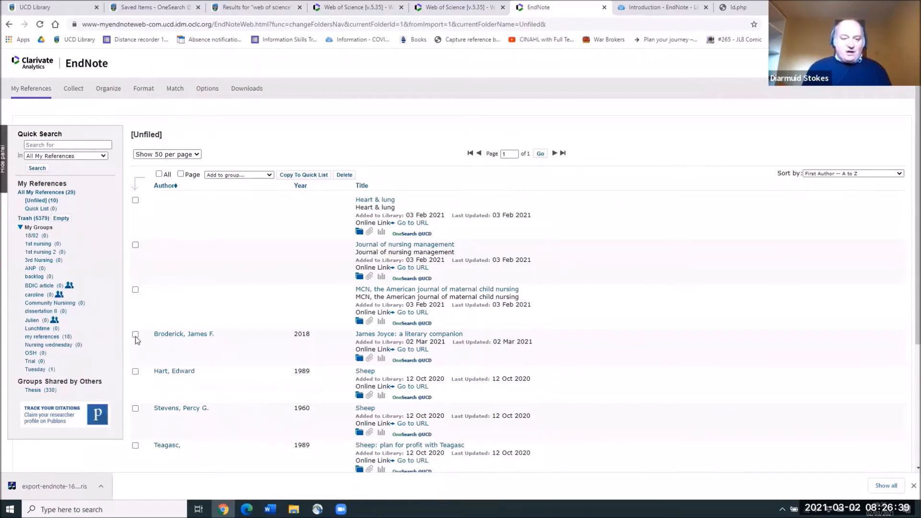
# Step: Select all ten [Unfiled] references and add them to the Tuesday group
pyautogui.click(136, 407)
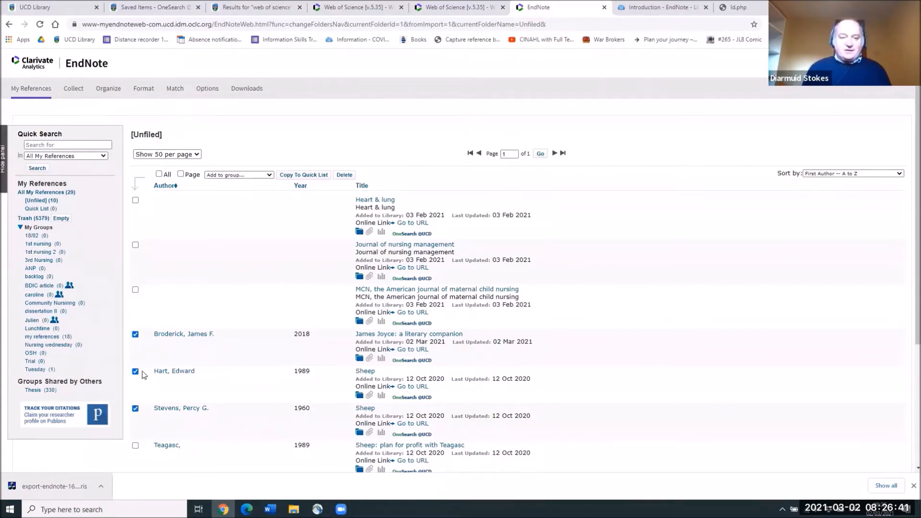
pyautogui.click(159, 175)
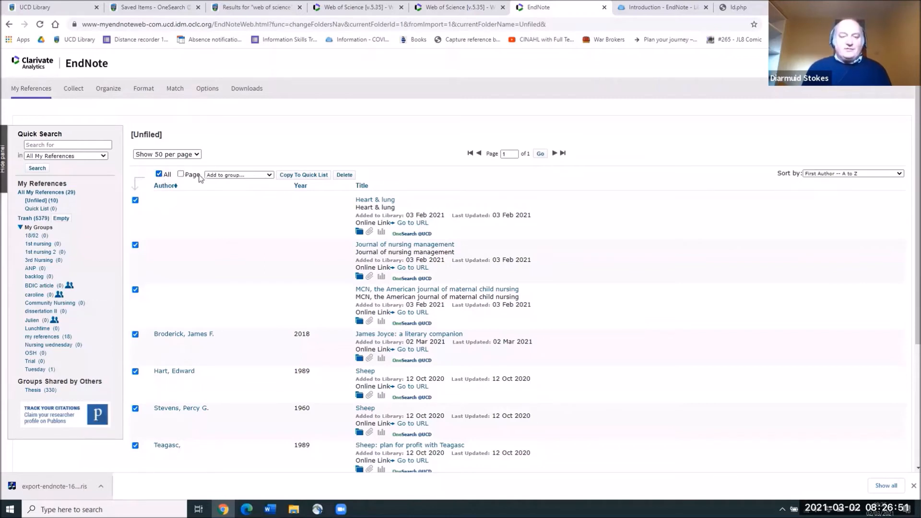
pyautogui.click(270, 177)
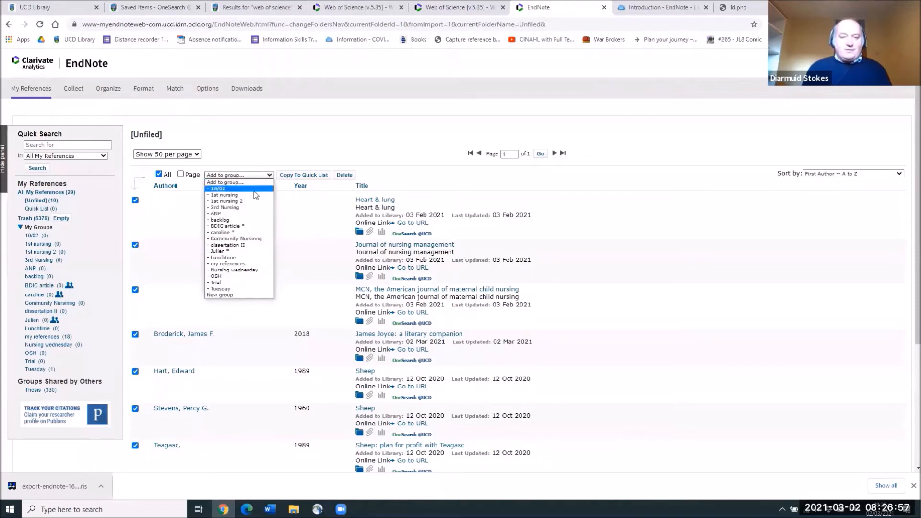
pyautogui.click(247, 288)
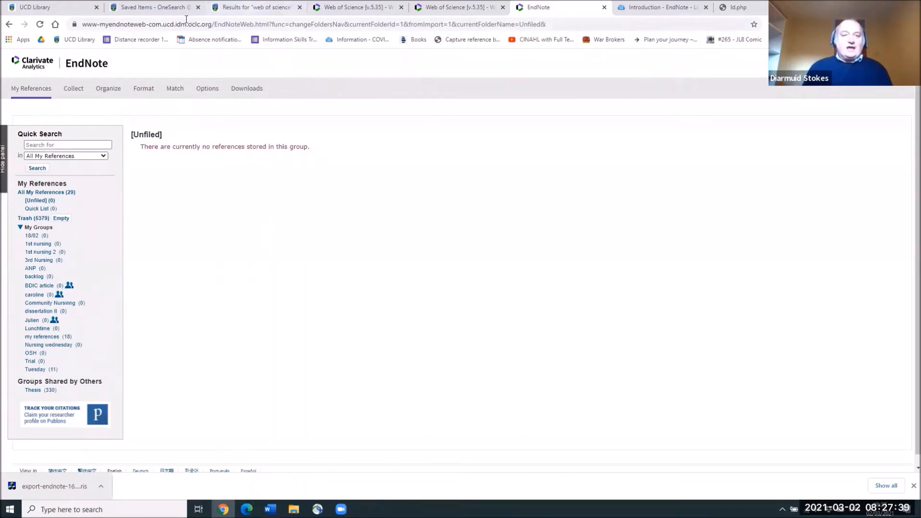
# Step: Search OneSearch for 'sciencedirect' and open the ScienceDirect Journals database
pyautogui.click(147, 13)
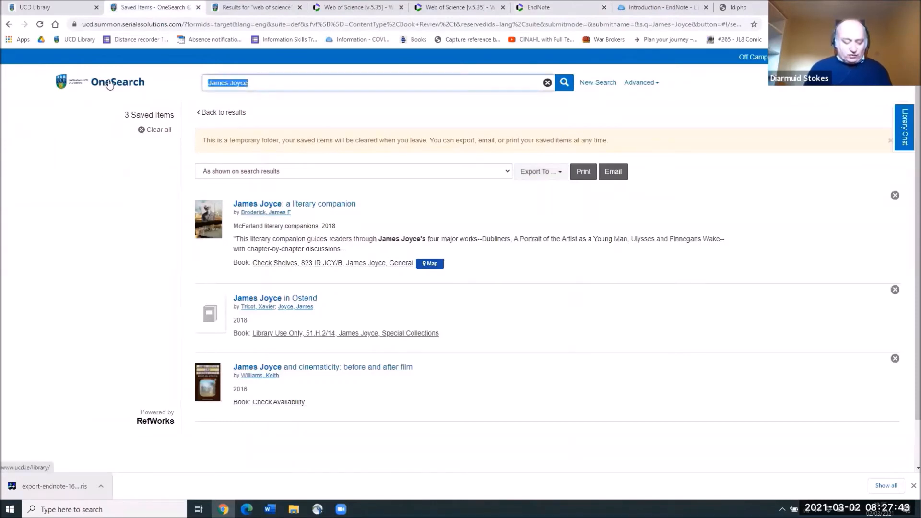
pyautogui.write('scienced')
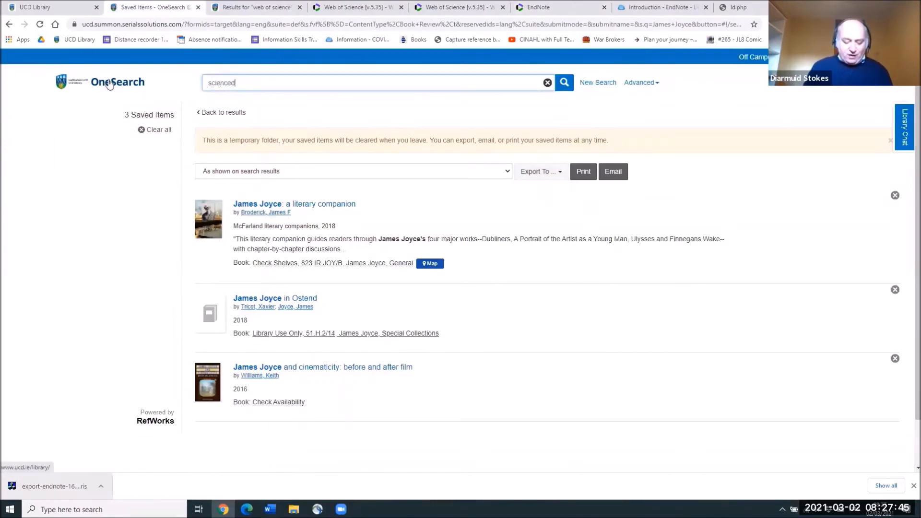
pyautogui.write('irect')
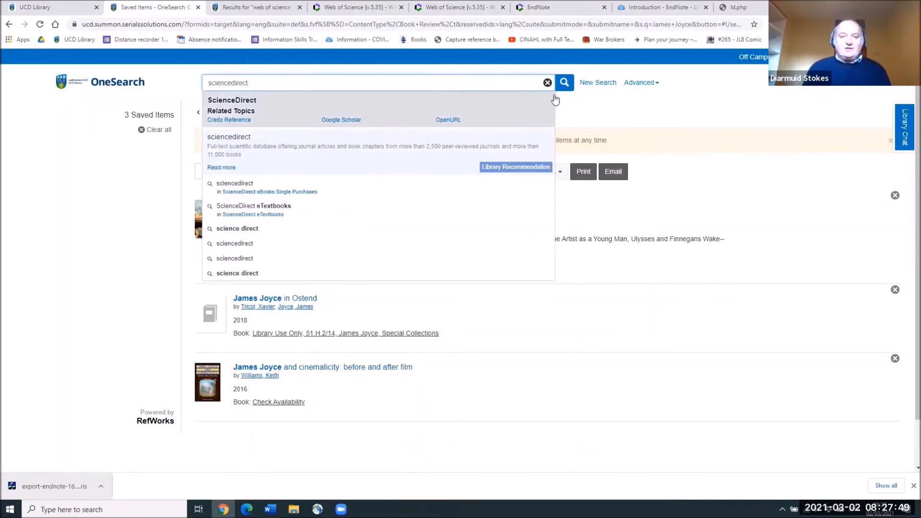
pyautogui.click(564, 84)
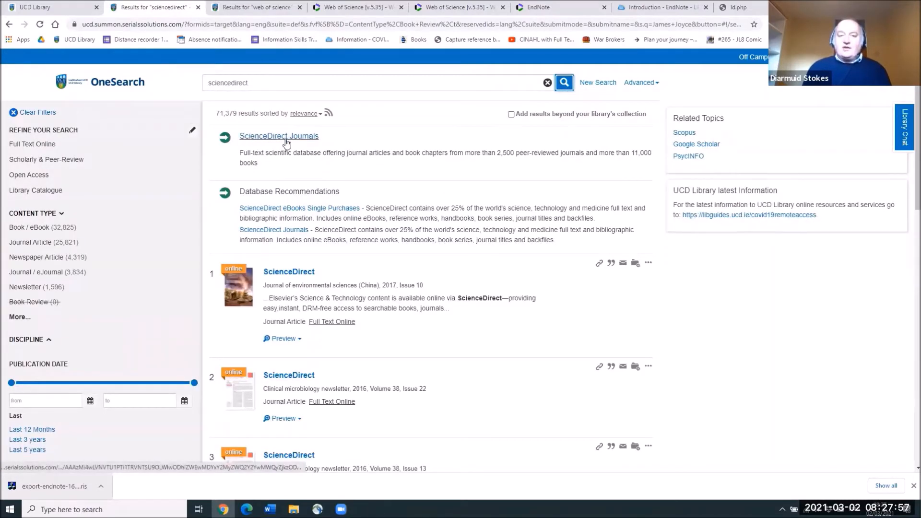
pyautogui.click(283, 140)
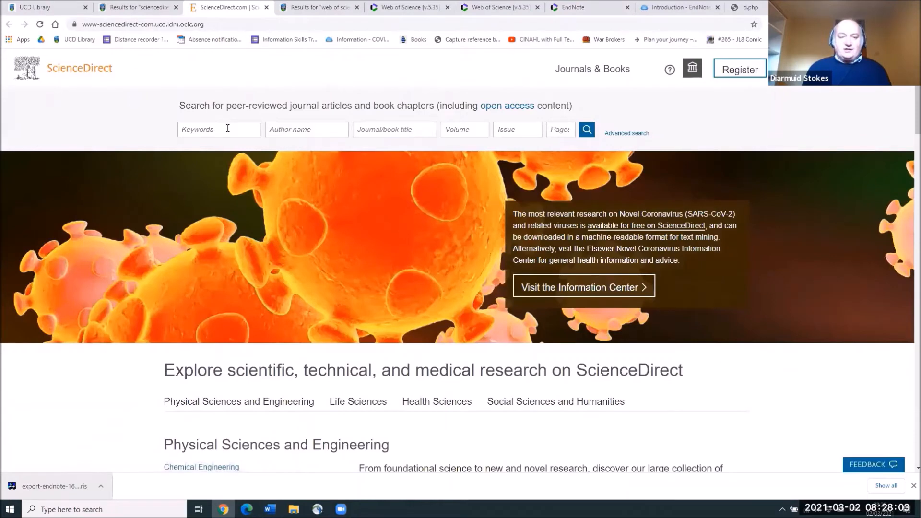
# Step: Run a ScienceDirect keyword search for 'james Joyce'
pyautogui.click(230, 142)
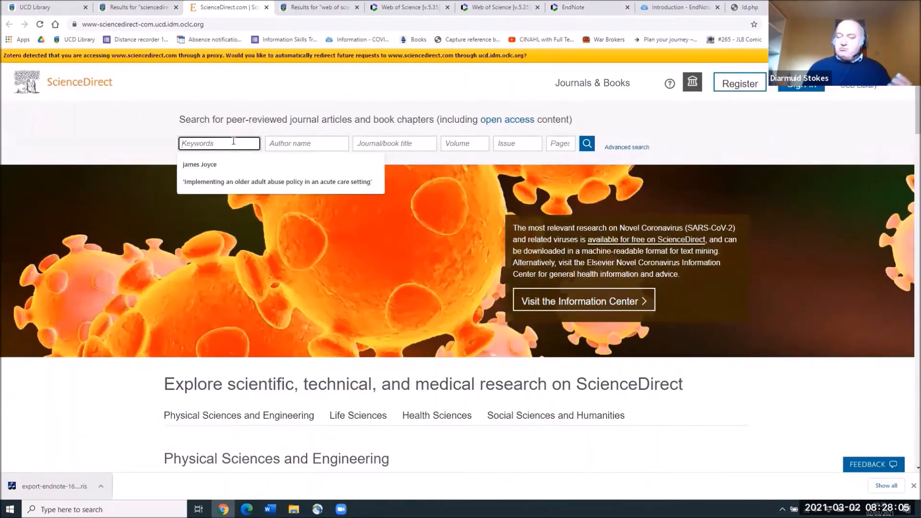
pyautogui.write('james Joyce')
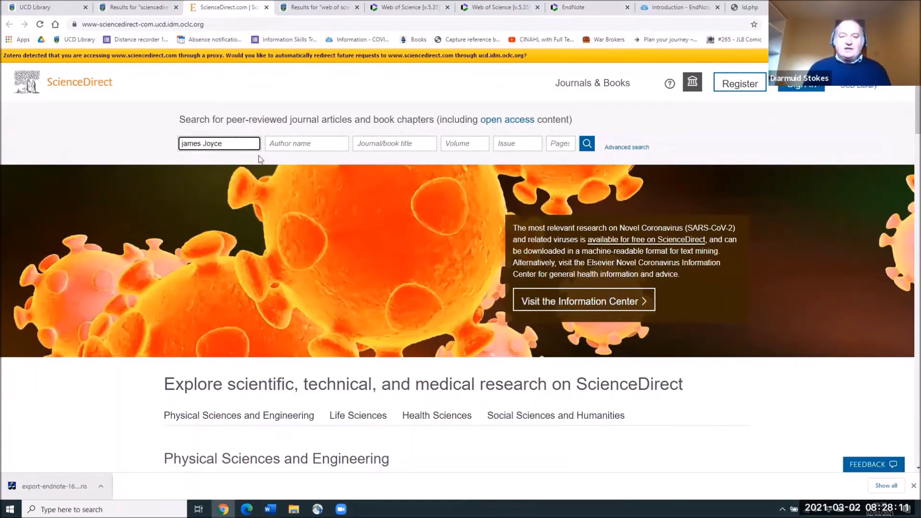
pyautogui.click(588, 144)
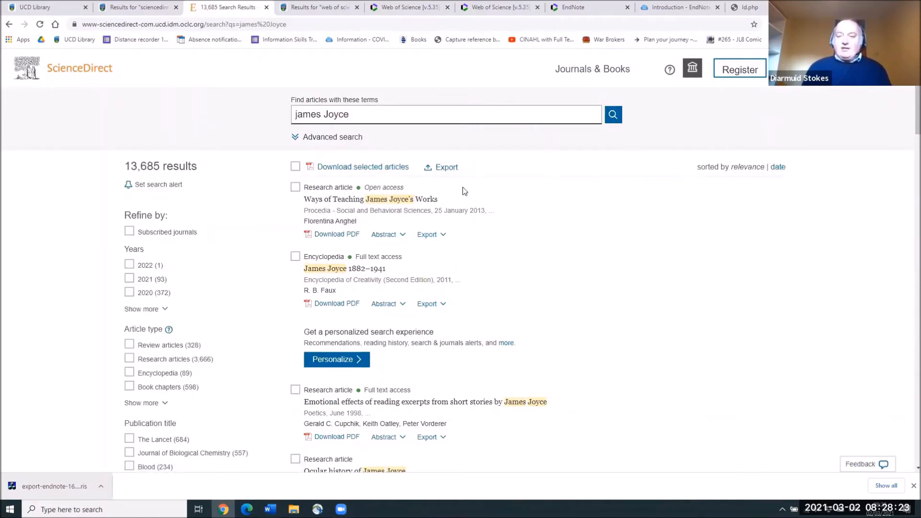
# Step: Select four James Joyce articles and export their citations to RIS
pyautogui.click(295, 187)
pyautogui.click(295, 256)
pyautogui.click(295, 389)
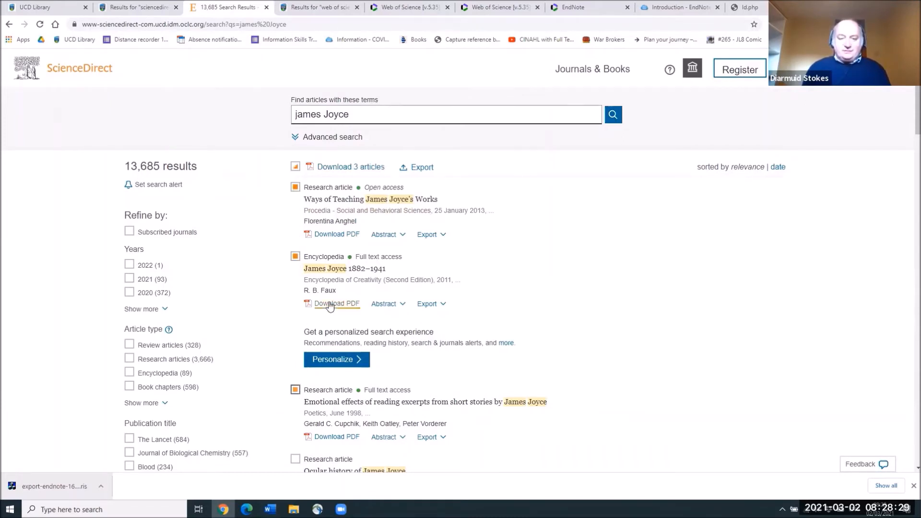
pyautogui.scroll(-5, 330, 307)
pyautogui.click(322, 222)
pyautogui.scroll(5, 496, 203)
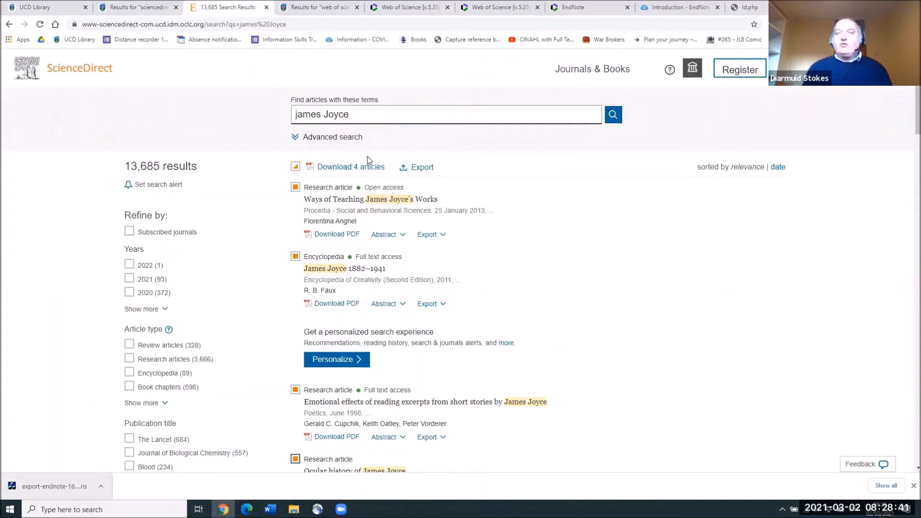
pyautogui.click(419, 169)
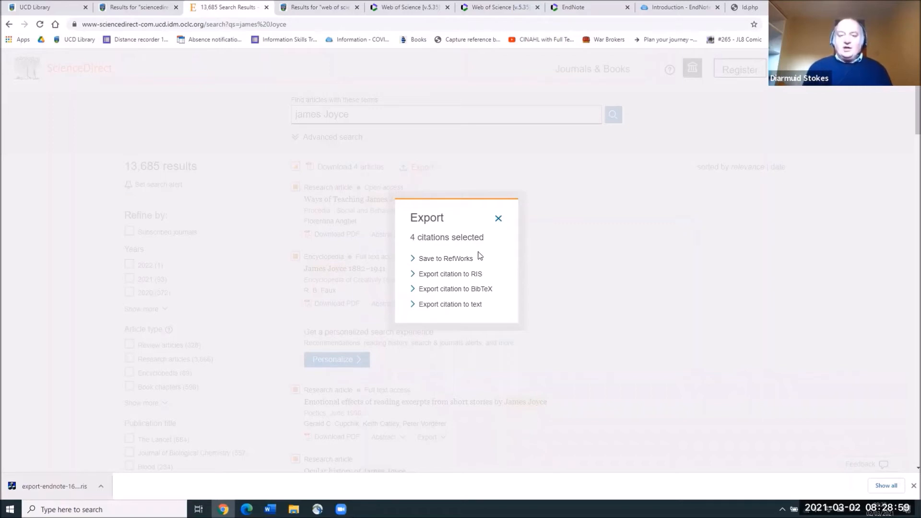
pyautogui.click(463, 278)
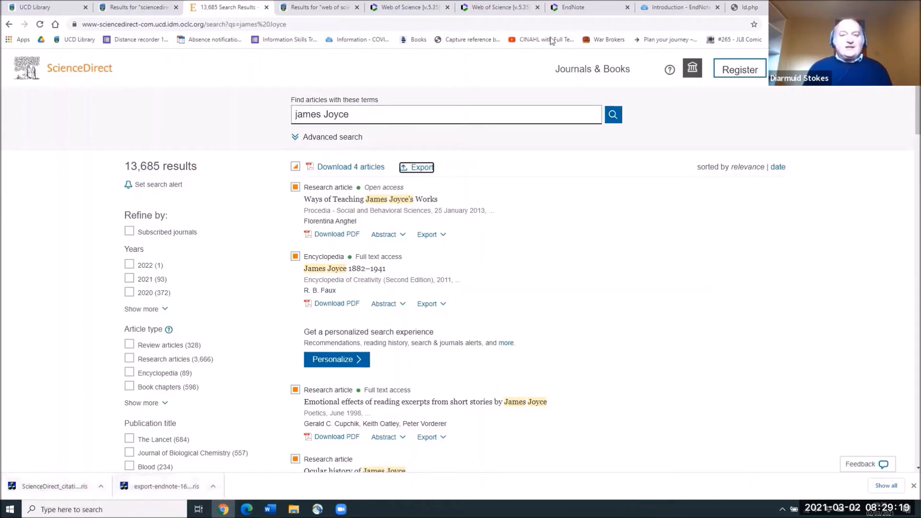
# Step: Open EndNote Web's Import References form and attach the downloaded ScienceDirect RIS file
pyautogui.click(573, 7)
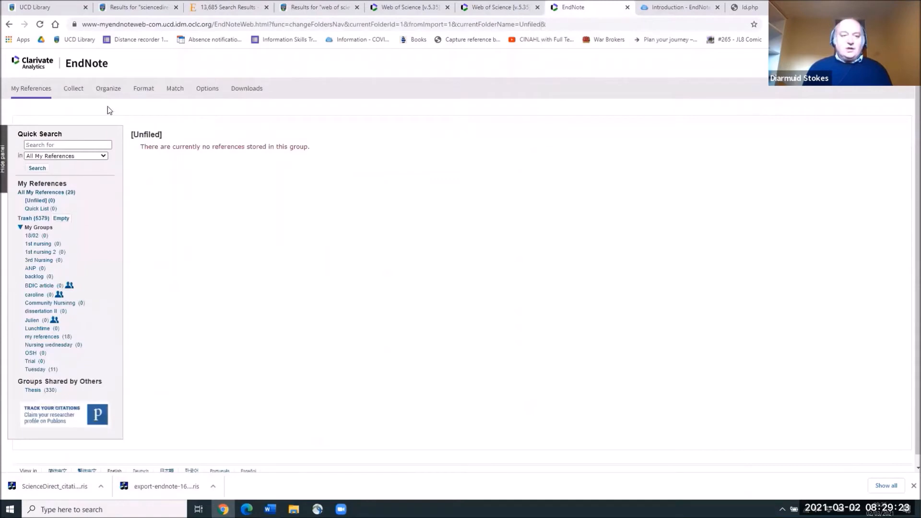
pyautogui.moveTo(73, 91)
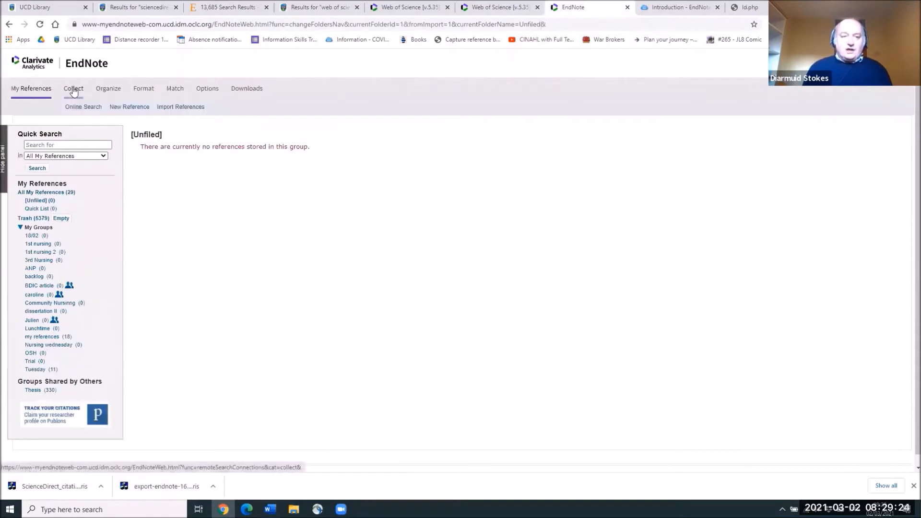
pyautogui.click(170, 108)
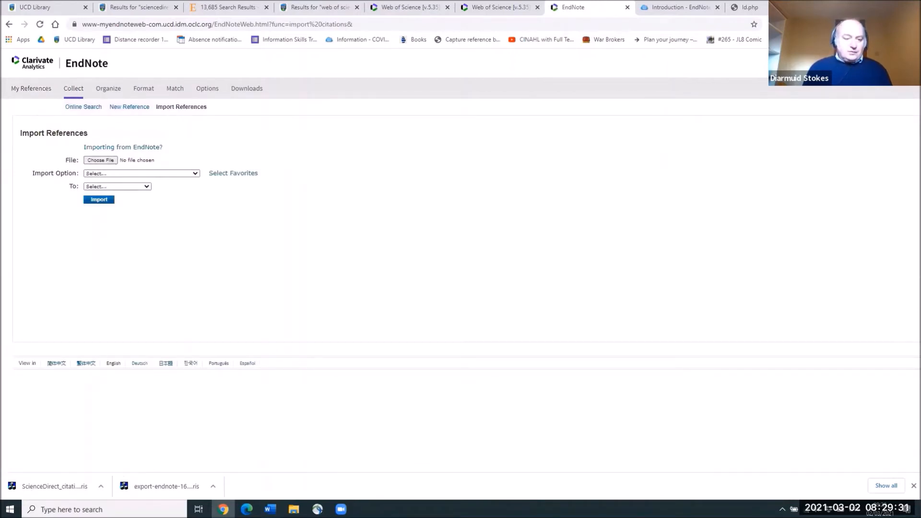
pyautogui.moveTo(55, 487); pyautogui.dragTo(107, 162)
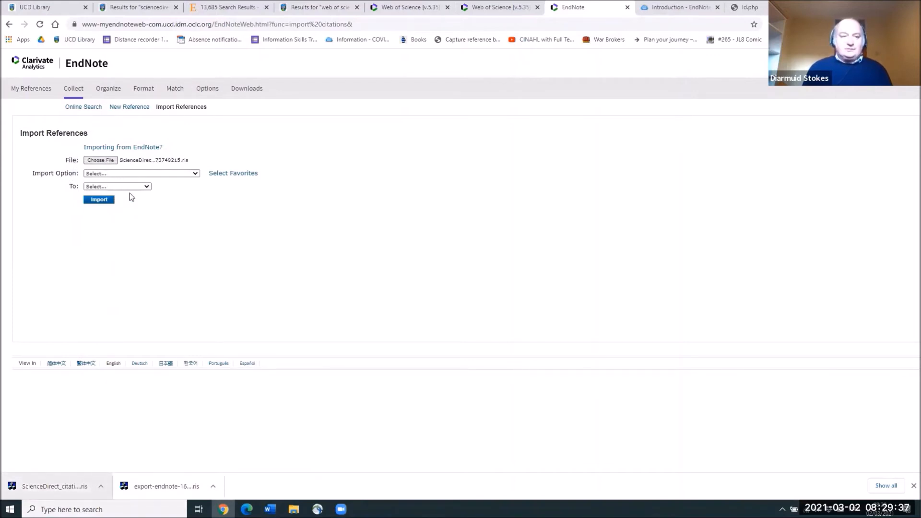
# Step: Import the file into [Unfiled] with the ScienceDirect filter and view the imported references
pyautogui.click(130, 175)
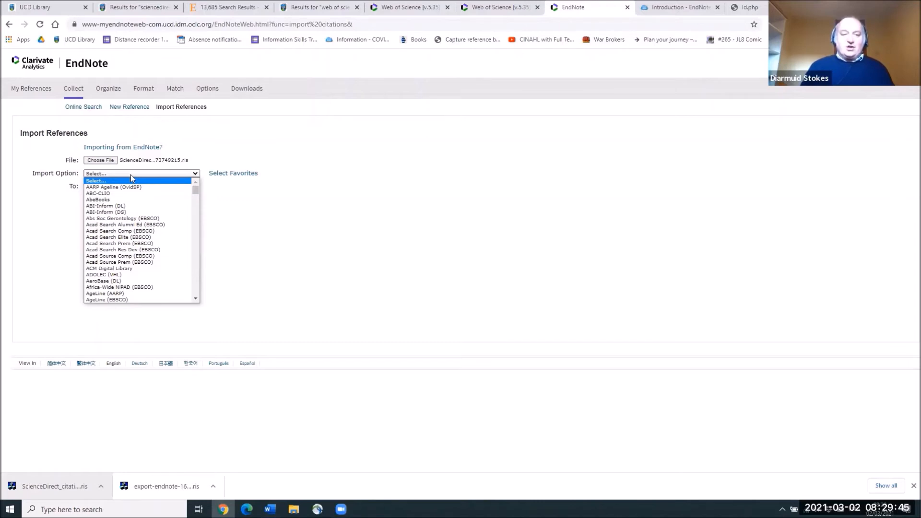
pyautogui.press('s')
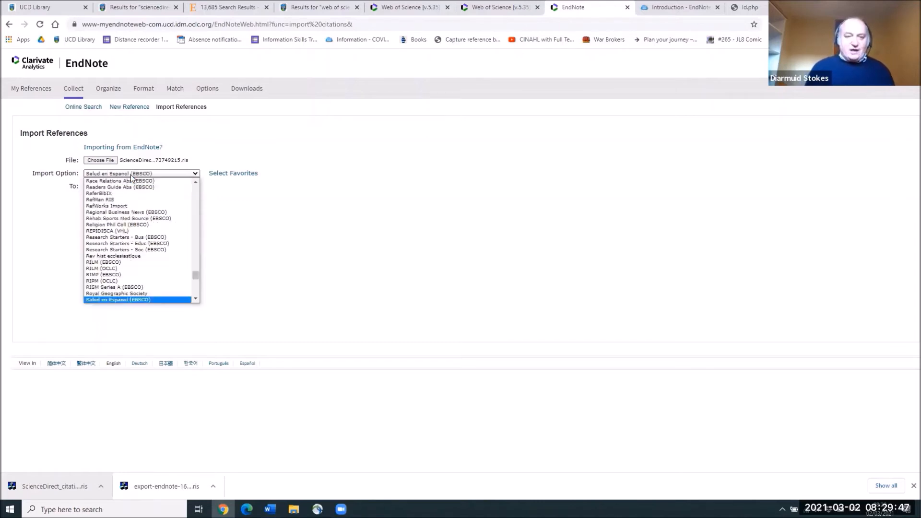
pyautogui.scroll(-2, 133, 223)
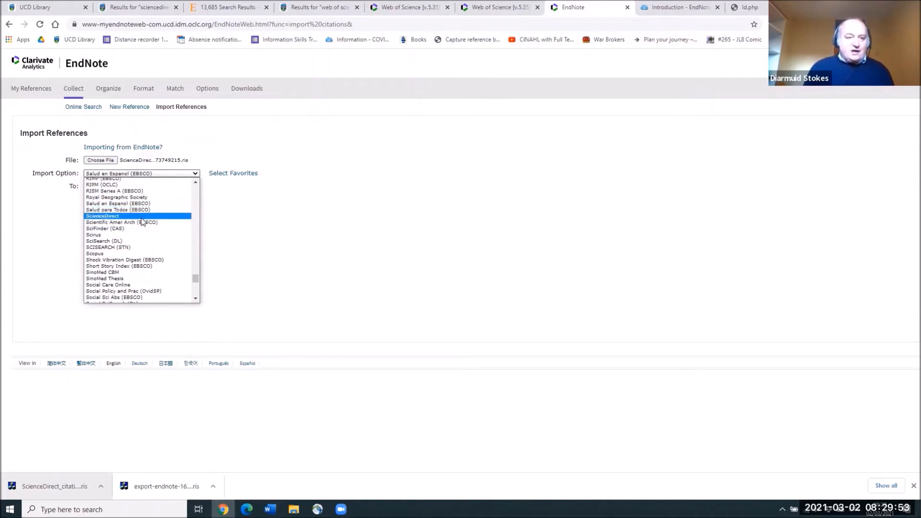
pyautogui.click(141, 217)
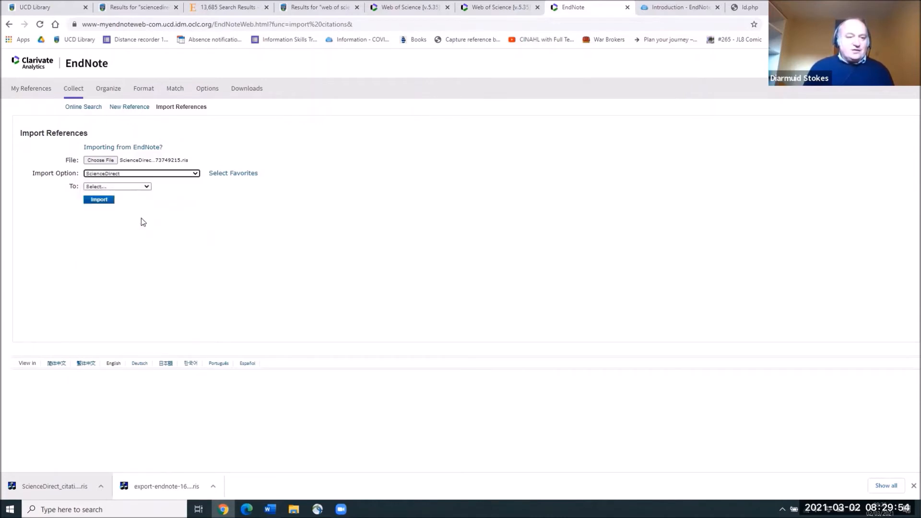
pyautogui.click(137, 188)
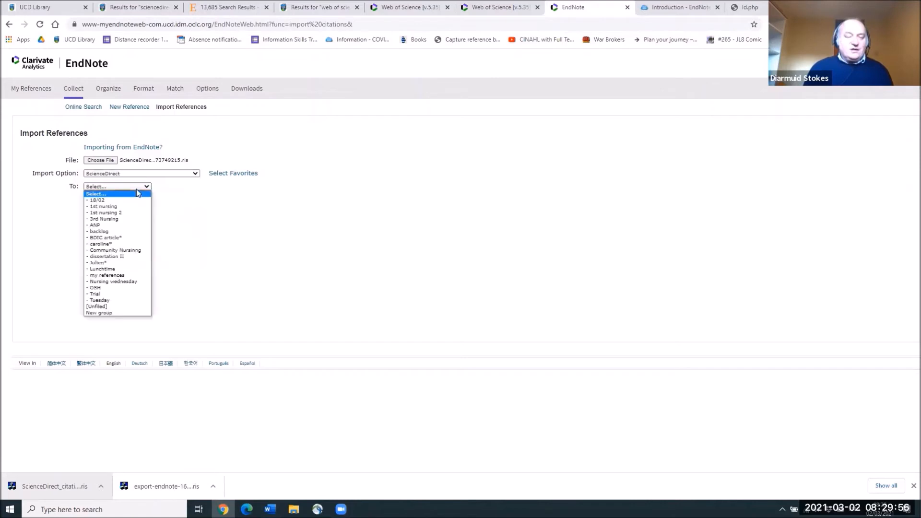
pyautogui.click(119, 307)
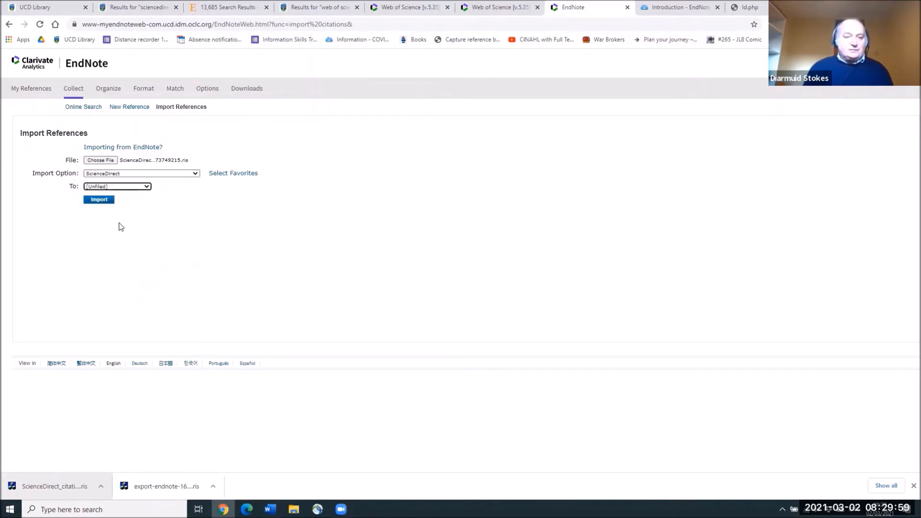
pyautogui.click(102, 201)
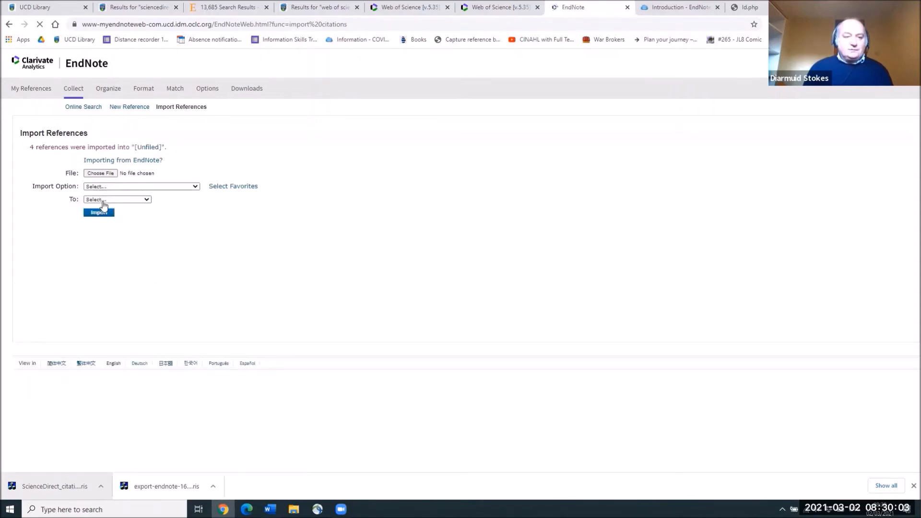
pyautogui.click(153, 149)
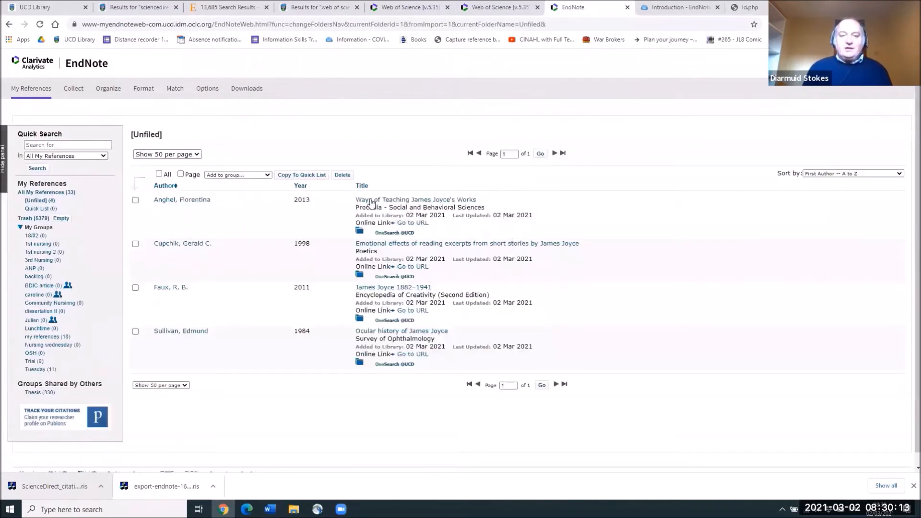
# Step: Check one imported record, then add all four [Unfiled] references to the Tuesday group
pyautogui.click(400, 200)
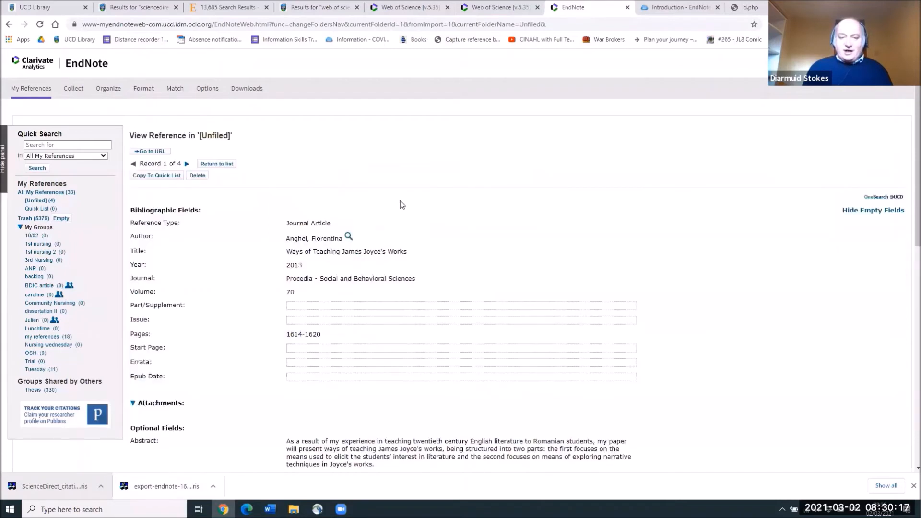
pyautogui.click(217, 164)
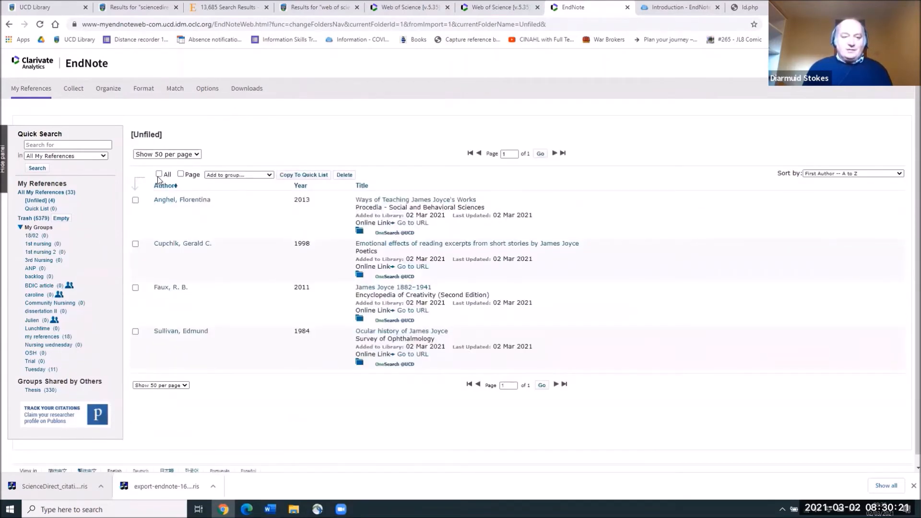
pyautogui.click(159, 175)
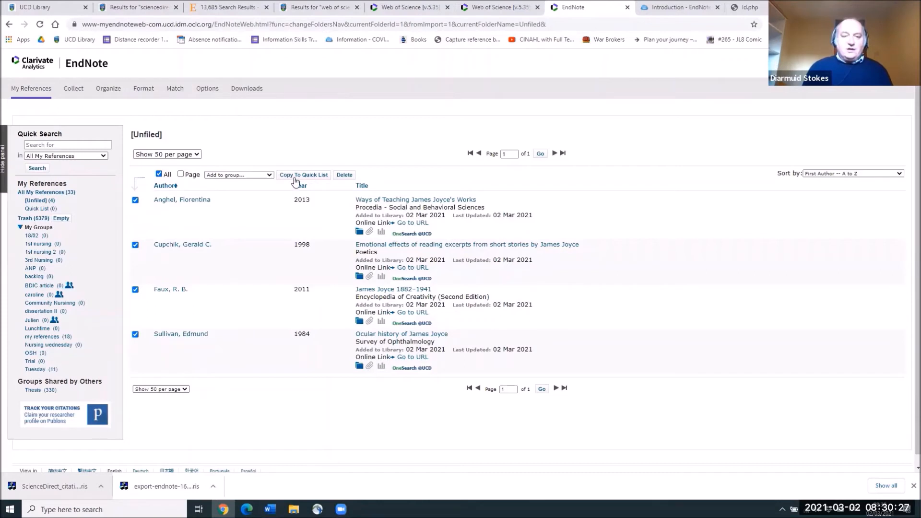
pyautogui.click(270, 175)
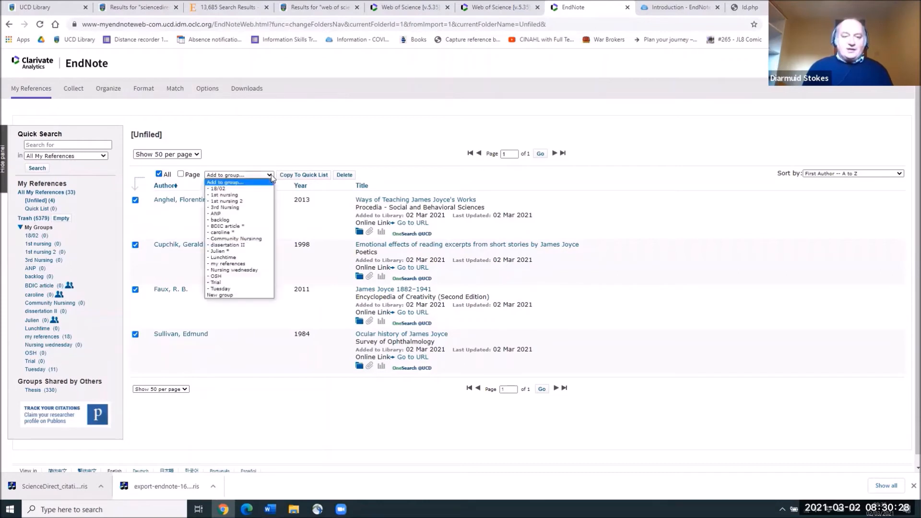
pyautogui.click(244, 288)
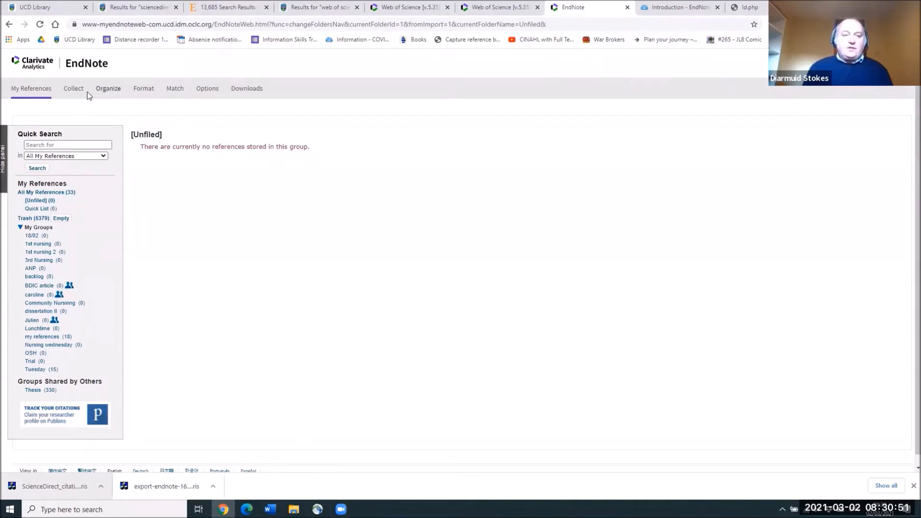
# Step: Open Organize > Manage My Groups to view each group's reference count
pyautogui.moveTo(109, 93)
pyautogui.click(113, 92)
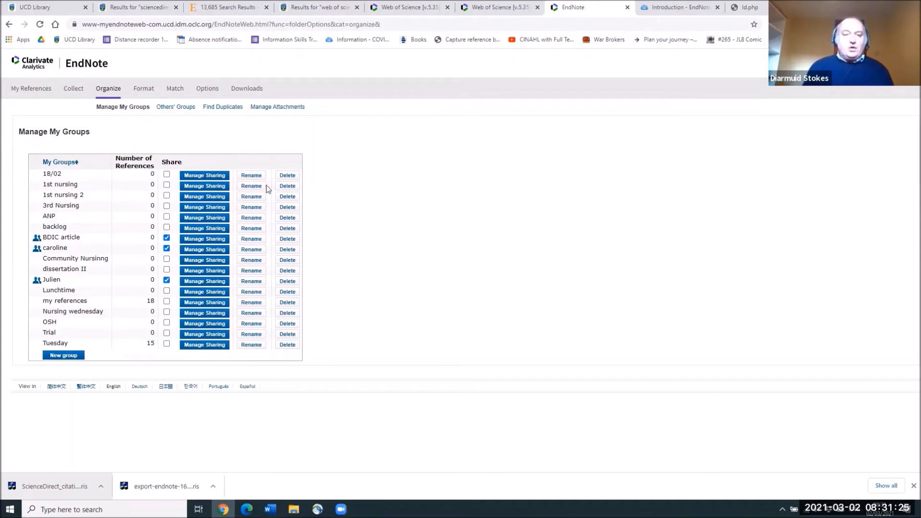
# Step: Start sharing the 1st nursing 2 group, then close the e-mail window without adding anyone
pyautogui.click(206, 197)
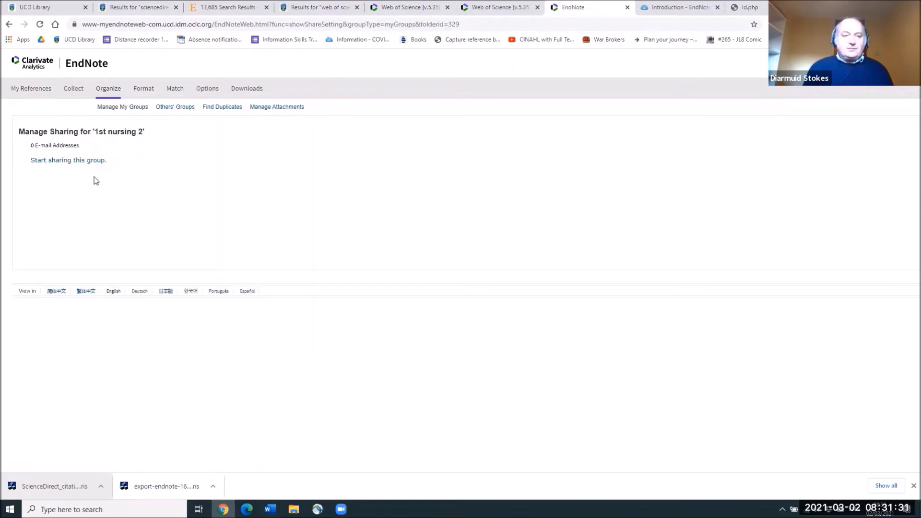
pyautogui.click(75, 161)
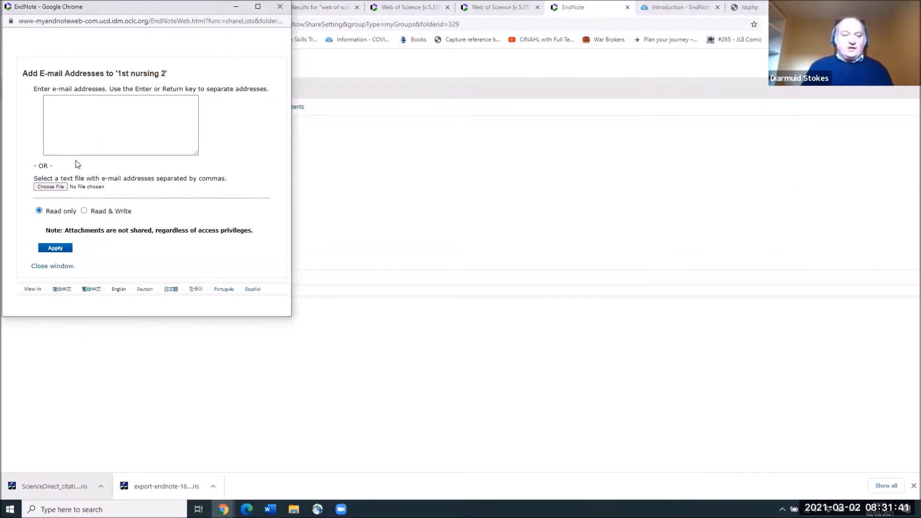
pyautogui.click(81, 128)
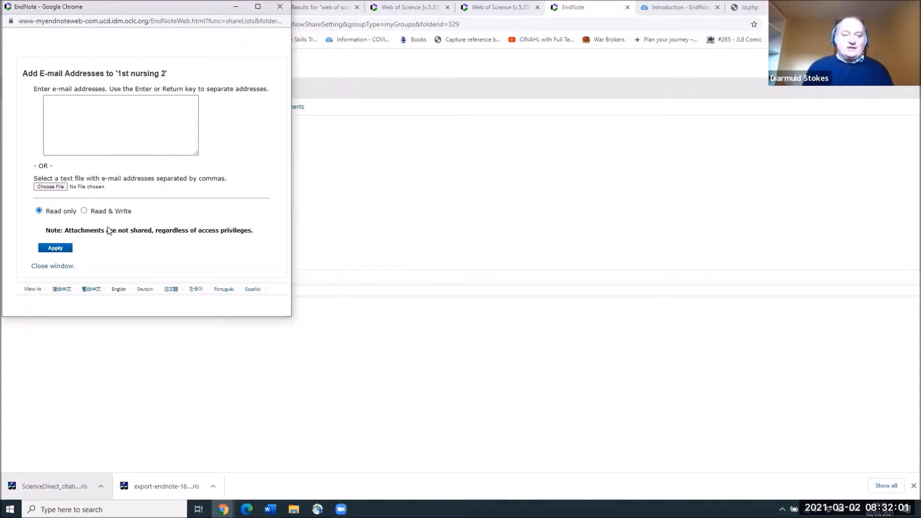
pyautogui.click(280, 7)
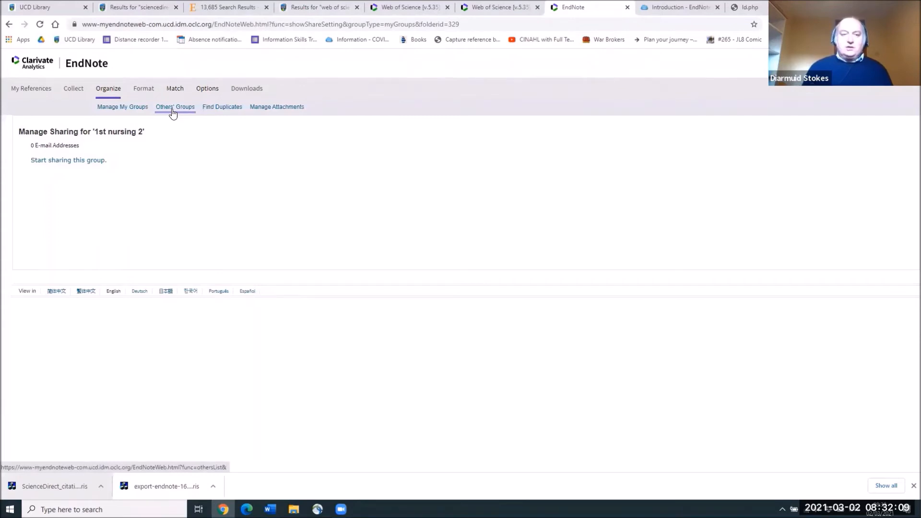
# Step: Run Find Duplicates on the library, then go to the Format Bibliography page
pyautogui.click(208, 109)
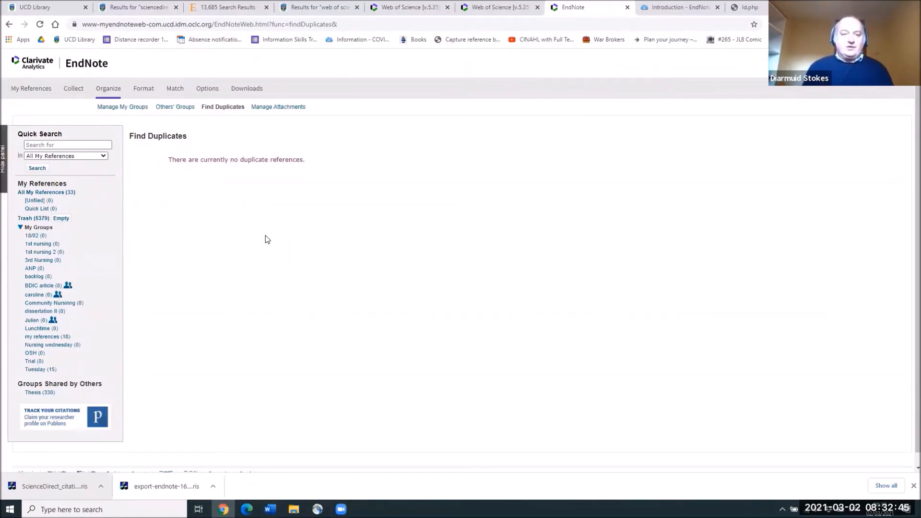
pyautogui.click(150, 93)
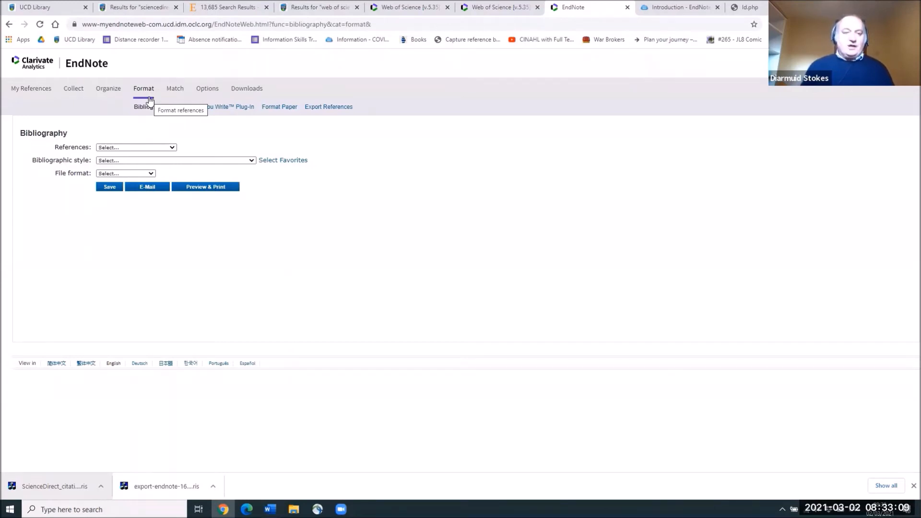
# Step: Choose the Tuesday references, Harvard UCD style and RTF (rich text file) format for the bibliography
pyautogui.click(167, 148)
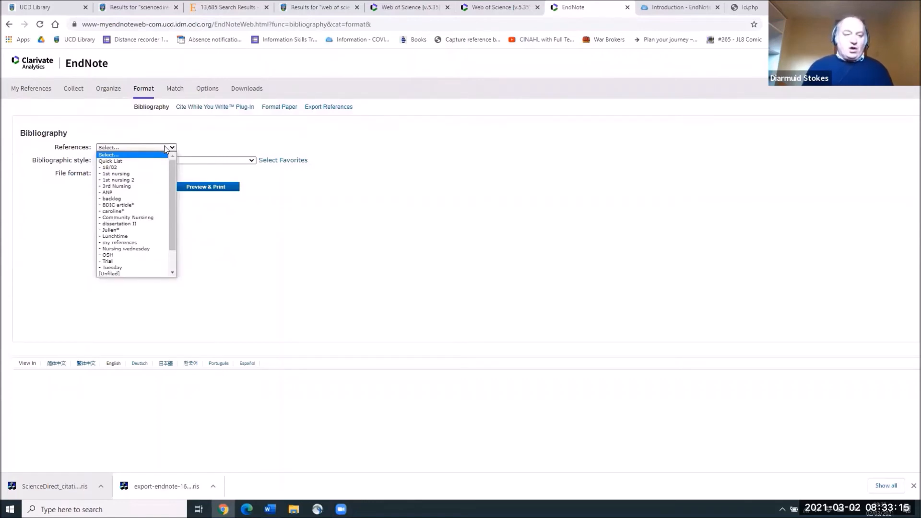
pyautogui.click(120, 268)
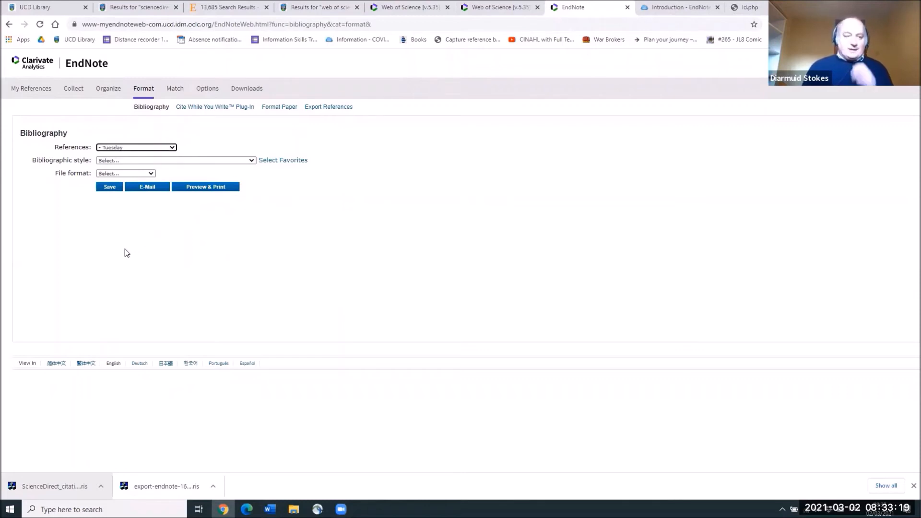
pyautogui.click(202, 161)
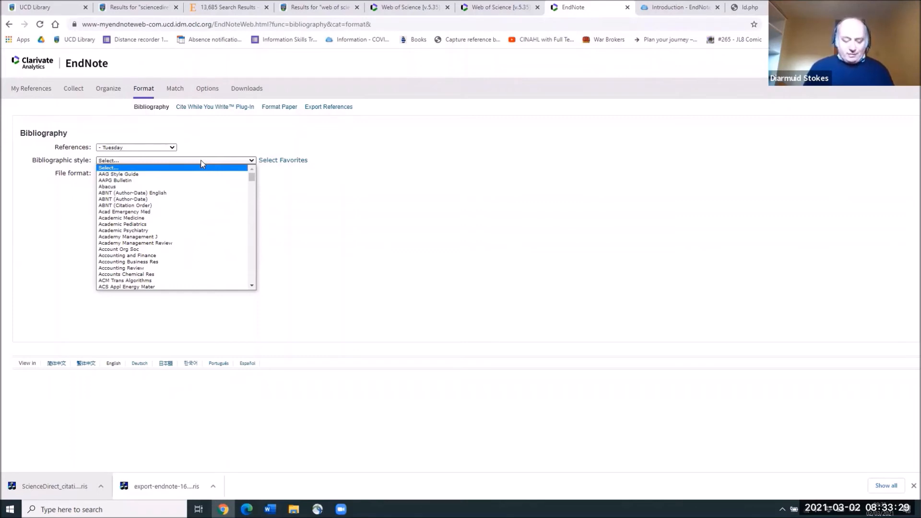
pyautogui.press('h')
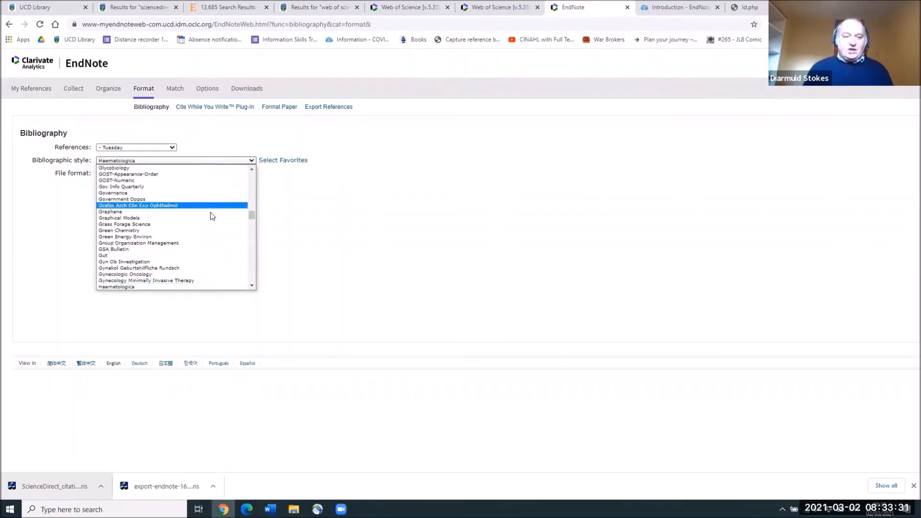
pyautogui.scroll(-5, 253, 287)
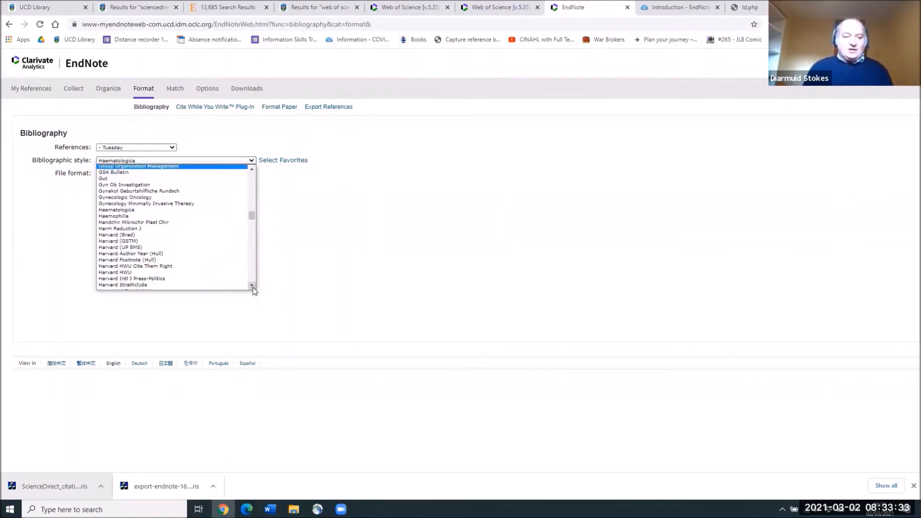
pyautogui.scroll(-1, 252, 287)
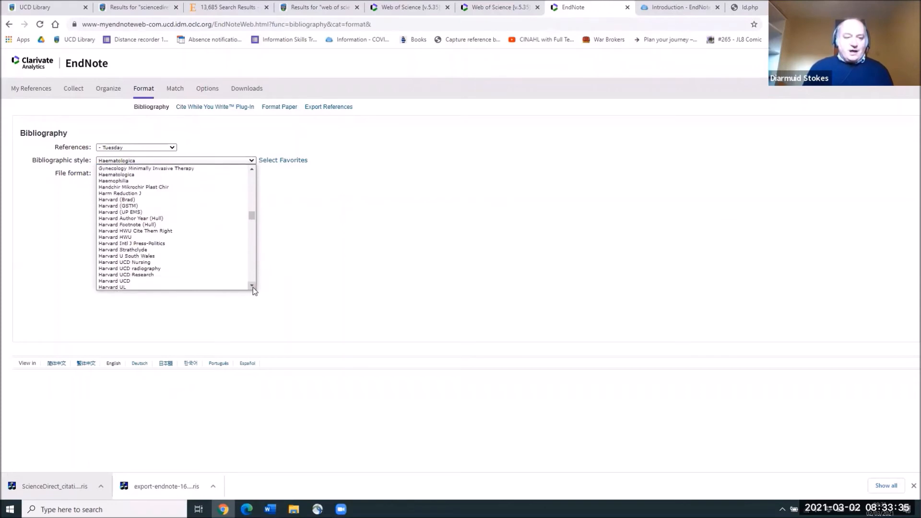
pyautogui.click(162, 277)
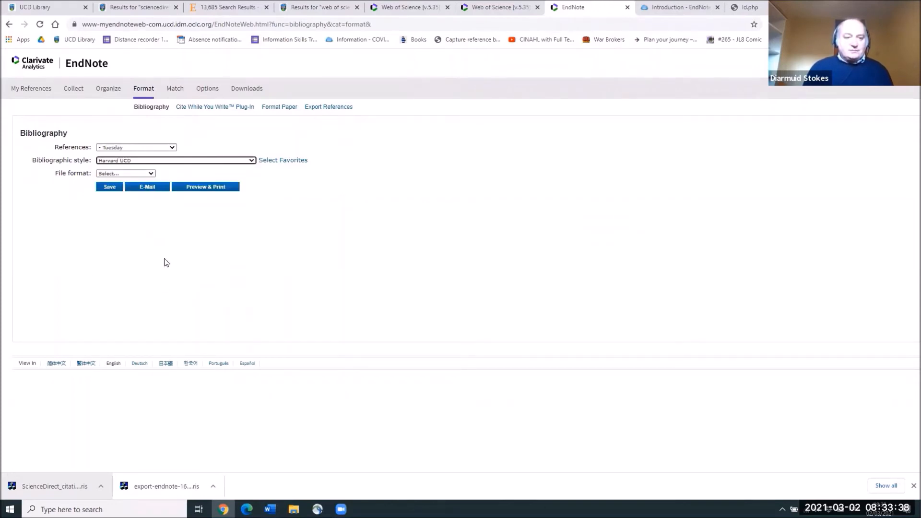
pyautogui.click(146, 173)
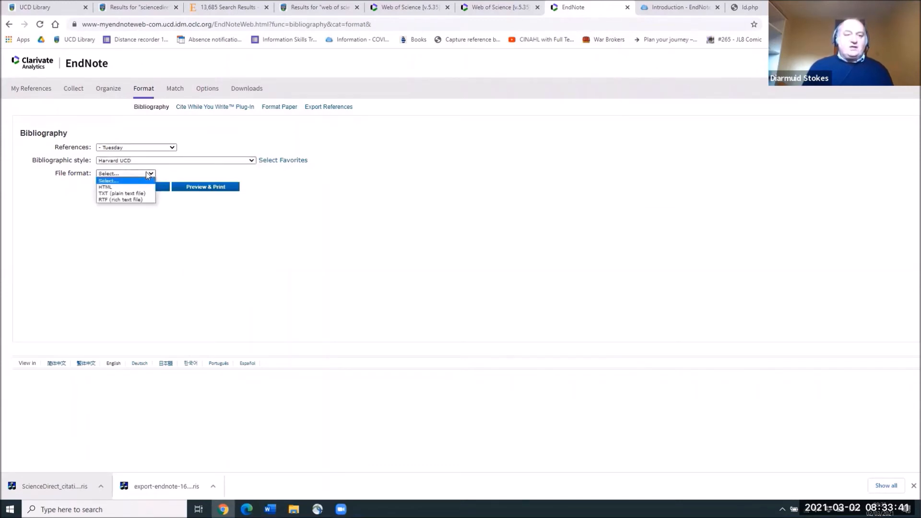
pyautogui.click(133, 200)
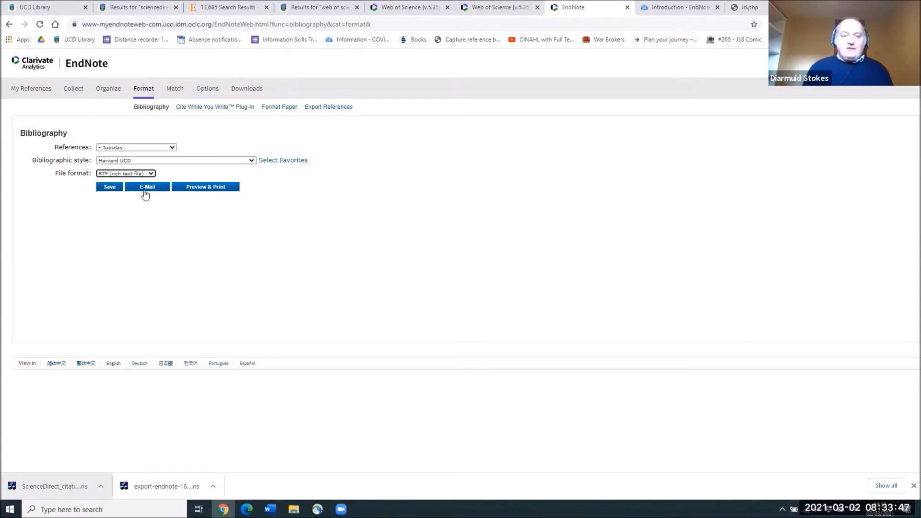
pyautogui.click(200, 191)
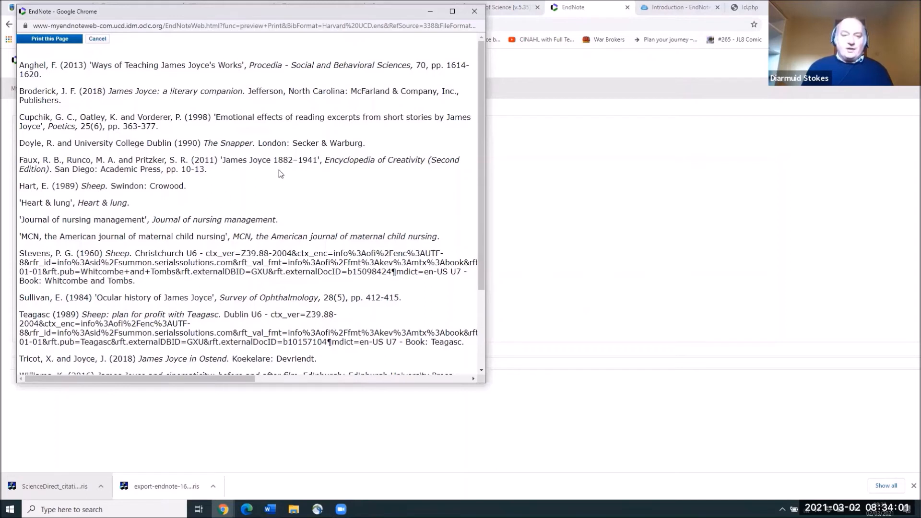
pyautogui.click(473, 12)
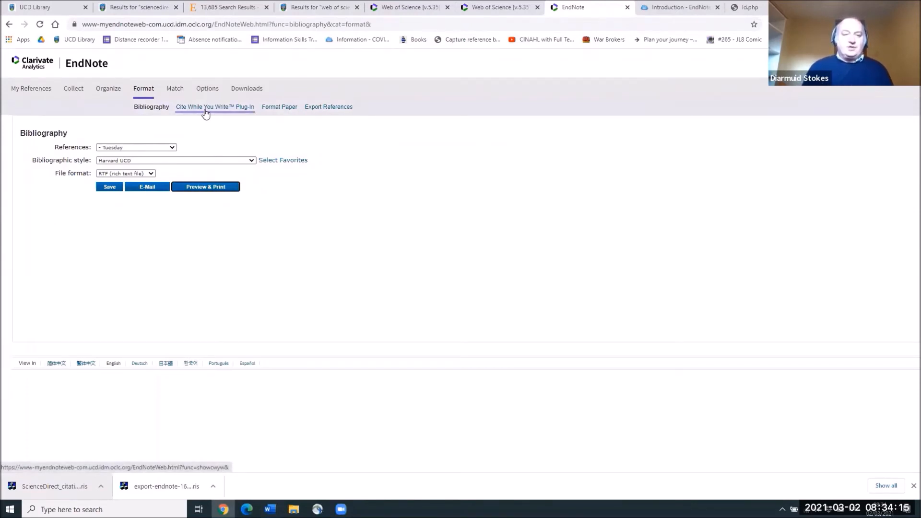
# Step: Go to the Cite While You Write plug-in page to use EndNote Web in Word
pyautogui.click(214, 110)
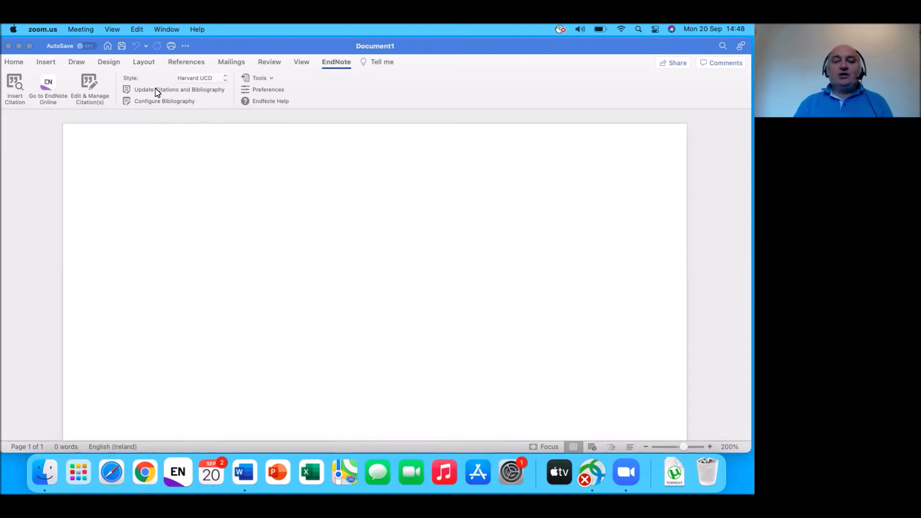
# Step: Generate five sample paragraphs in Document1 with =rand(), placing the caret after the first paragraph
pyautogui.click(189, 241)
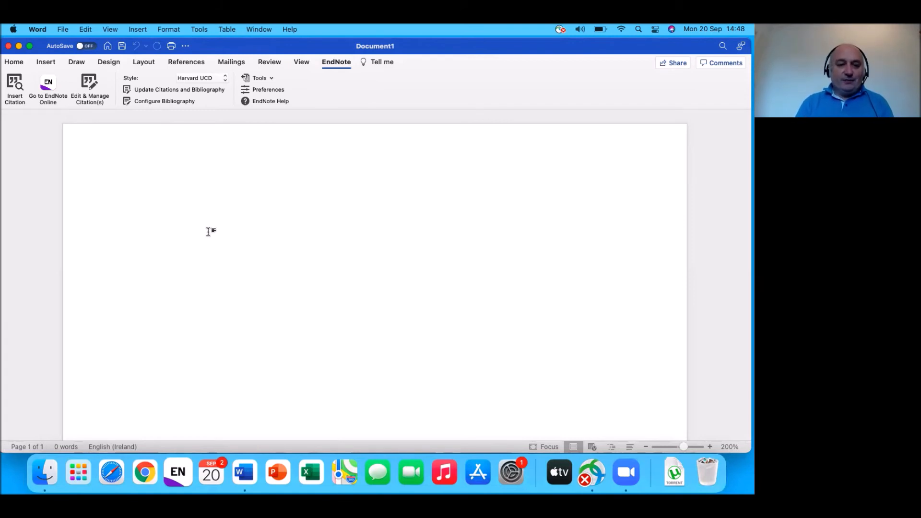
pyautogui.write('=ra')
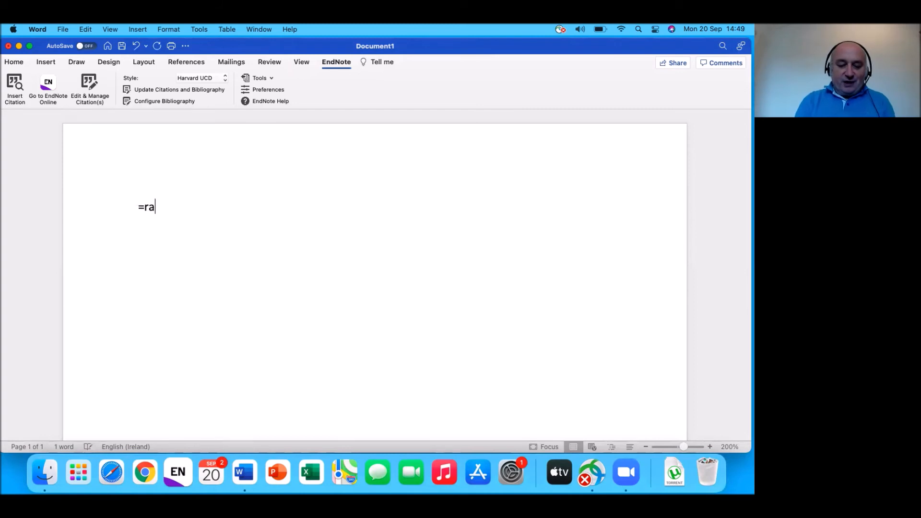
pyautogui.write('nd(')
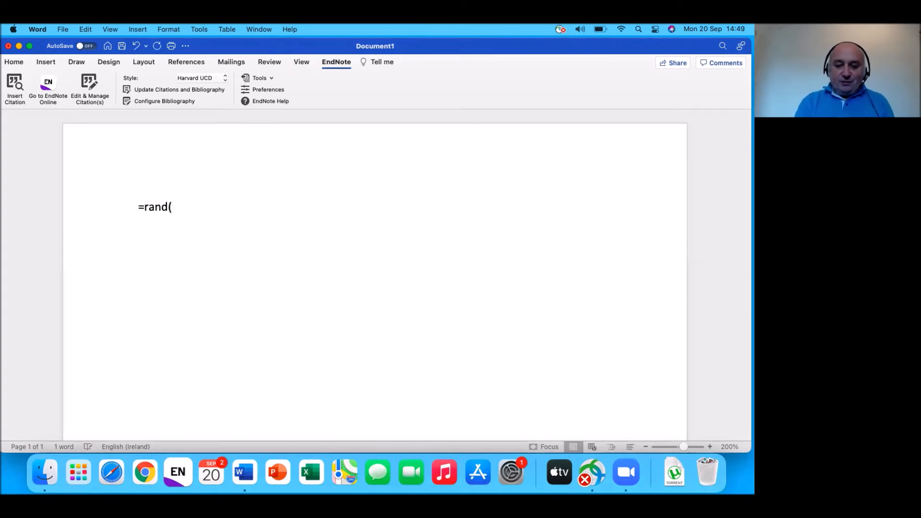
pyautogui.write(')')
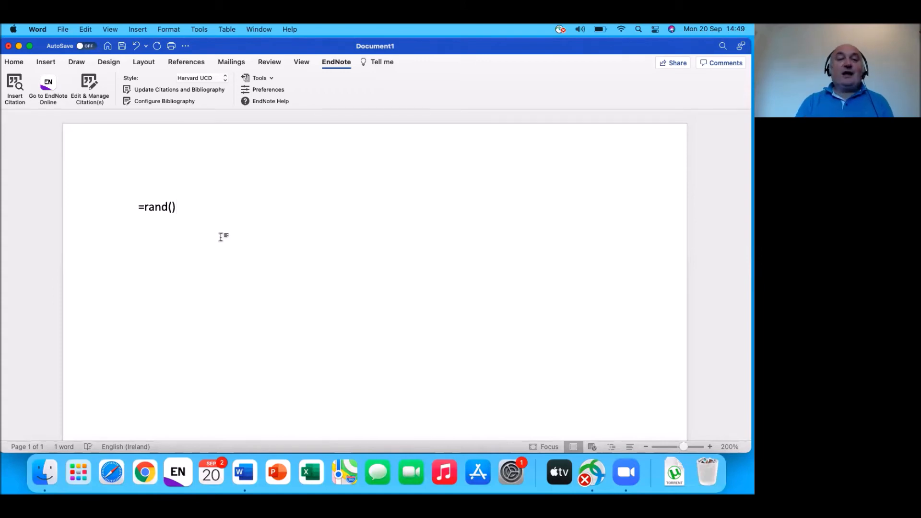
pyautogui.press('Return')
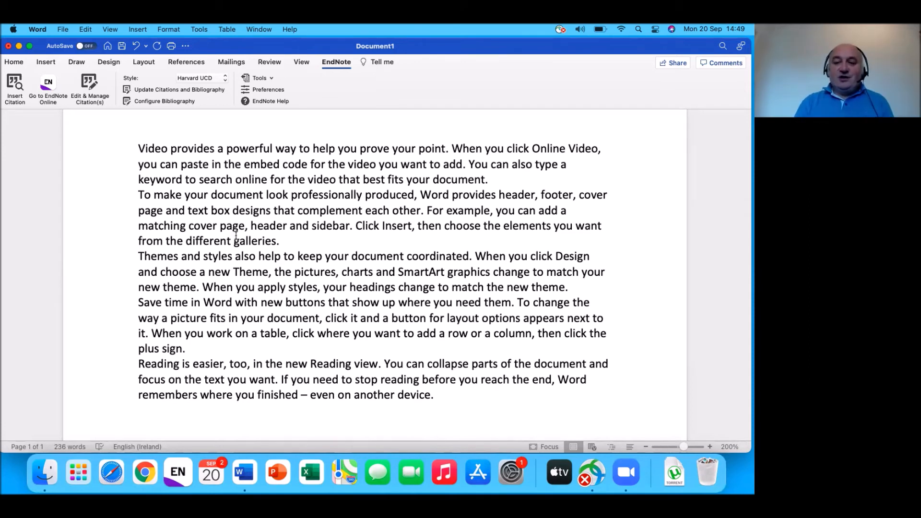
pyautogui.click(486, 178)
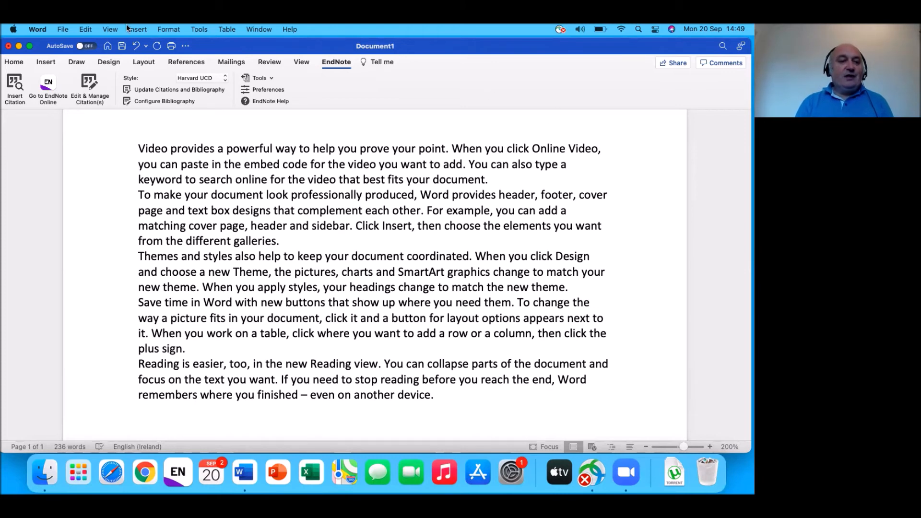
# Step: Insert a citation to Broderick 2018 and Fischer 2021 from a 'joyce' search after paragraph one
pyautogui.click(18, 81)
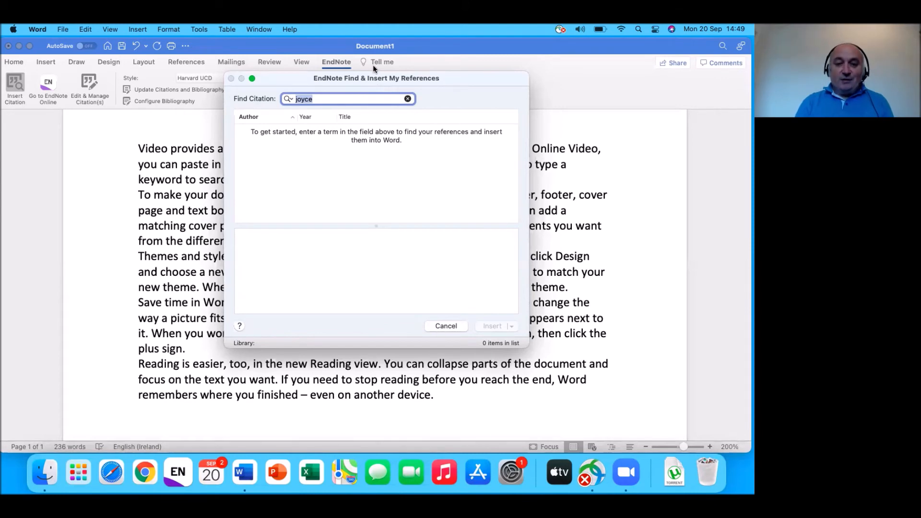
pyautogui.press('Return')
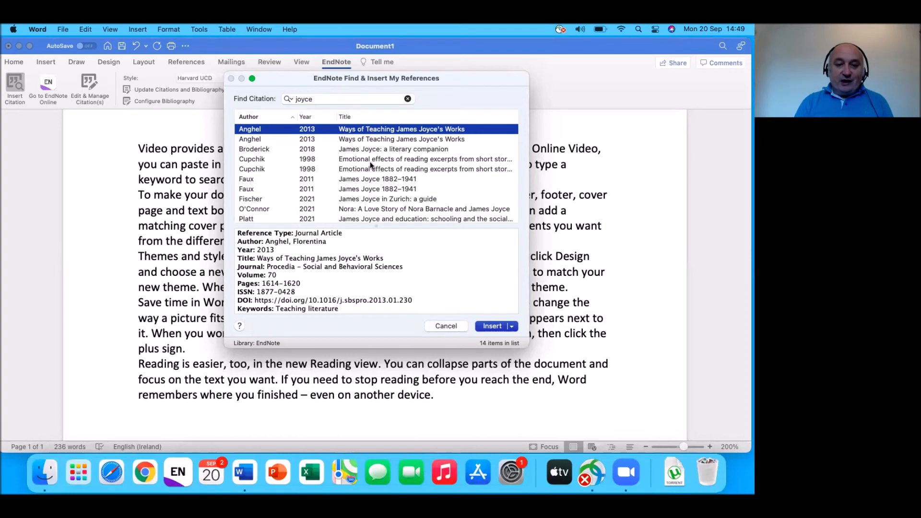
pyautogui.click(362, 149)
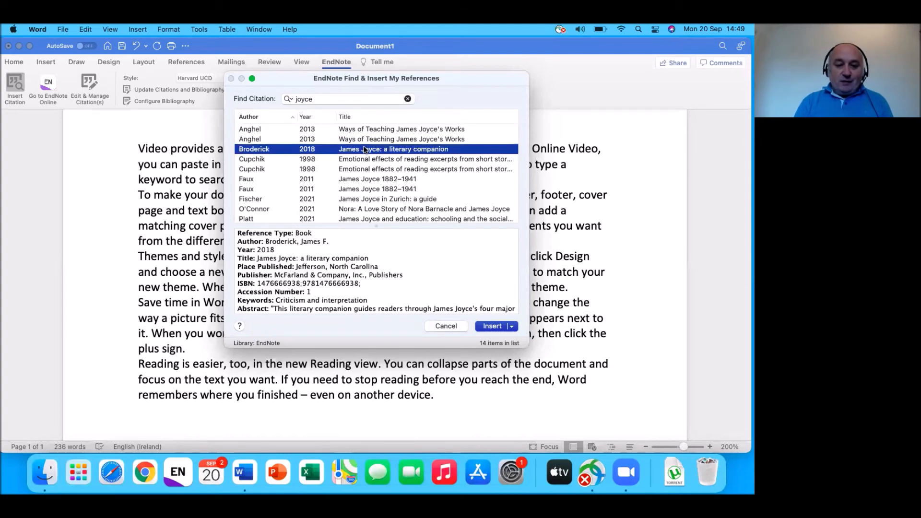
pyautogui.keyDown('super'); pyautogui.click(356, 199); pyautogui.keyUp('super')
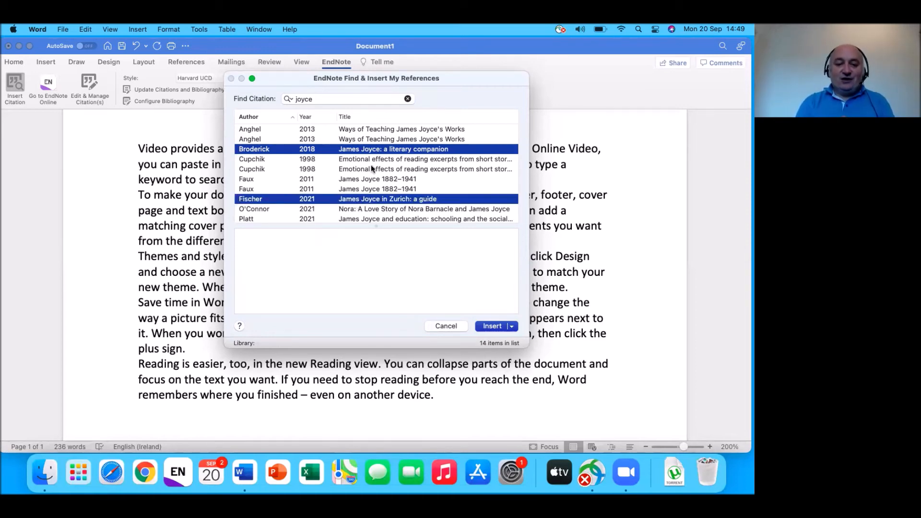
pyautogui.click(486, 328)
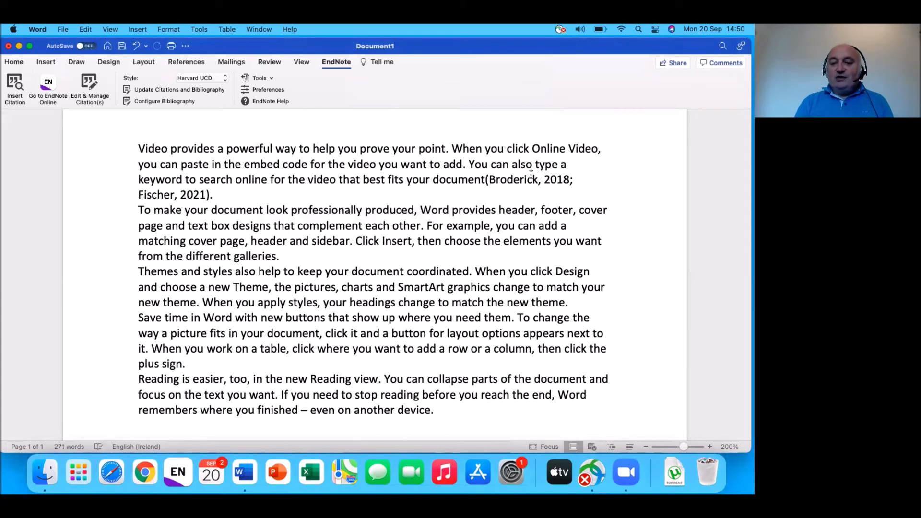
pyautogui.click(527, 179)
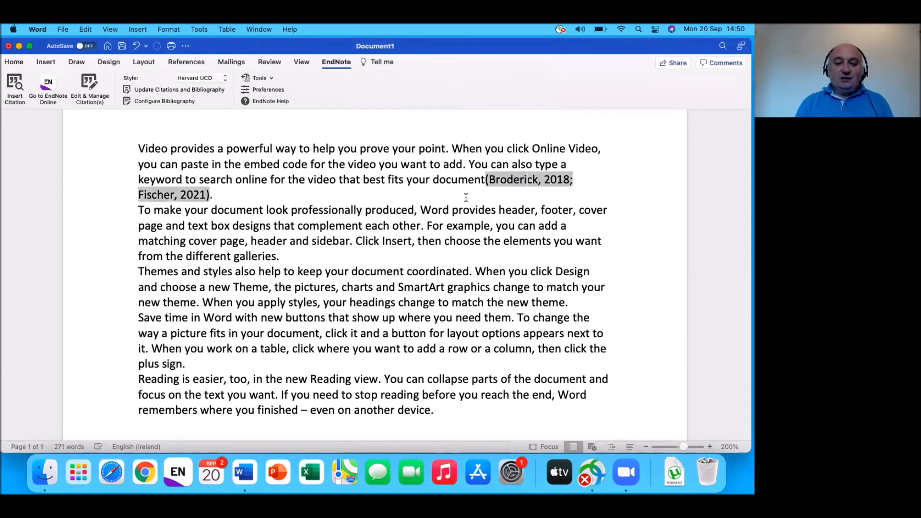
pyautogui.scroll(-3, 473, 267)
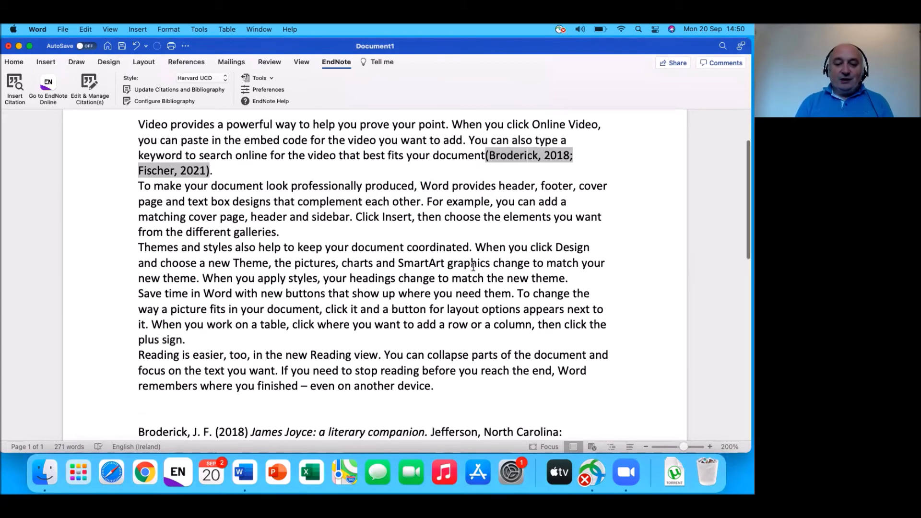
pyautogui.scroll(-5, 473, 267)
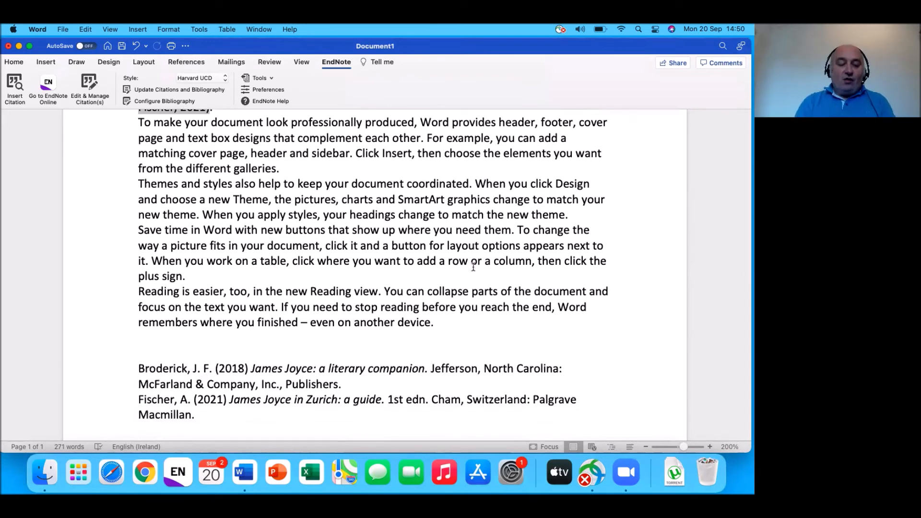
pyautogui.scroll(2, 474, 267)
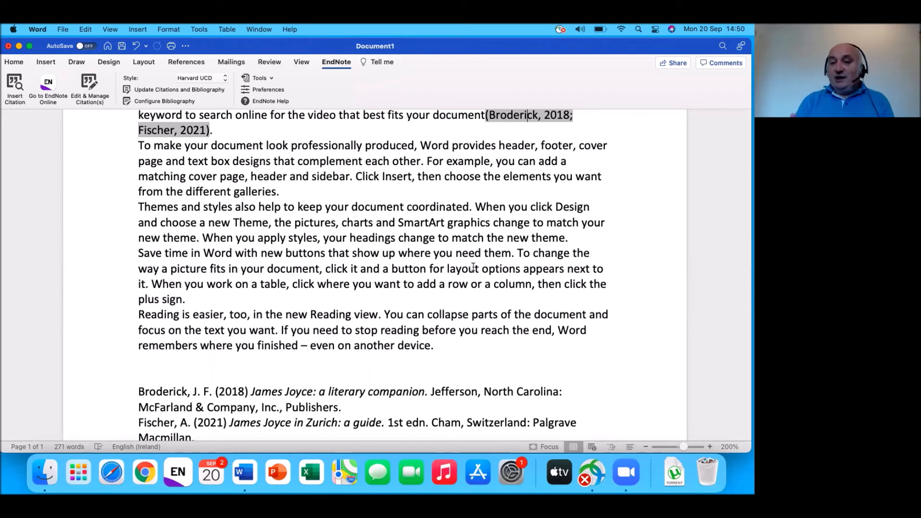
pyautogui.scroll(1, 547, 274)
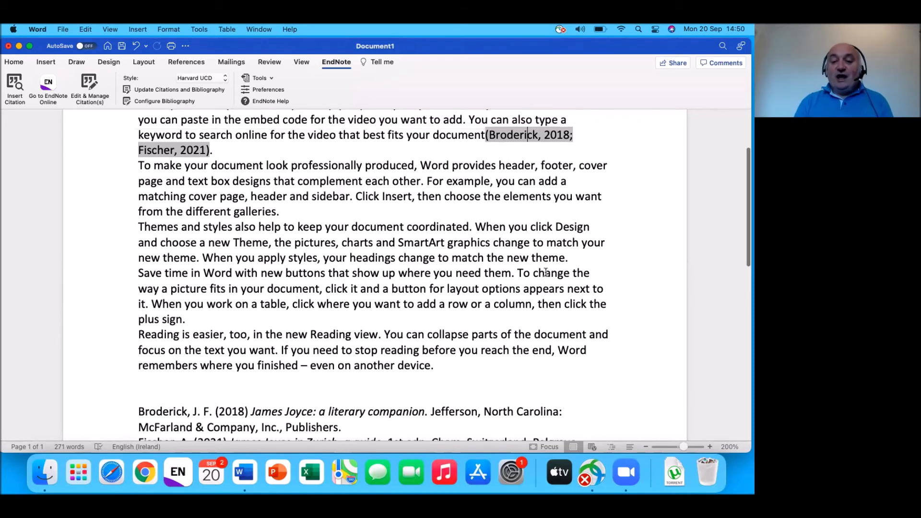
pyautogui.click(521, 135)
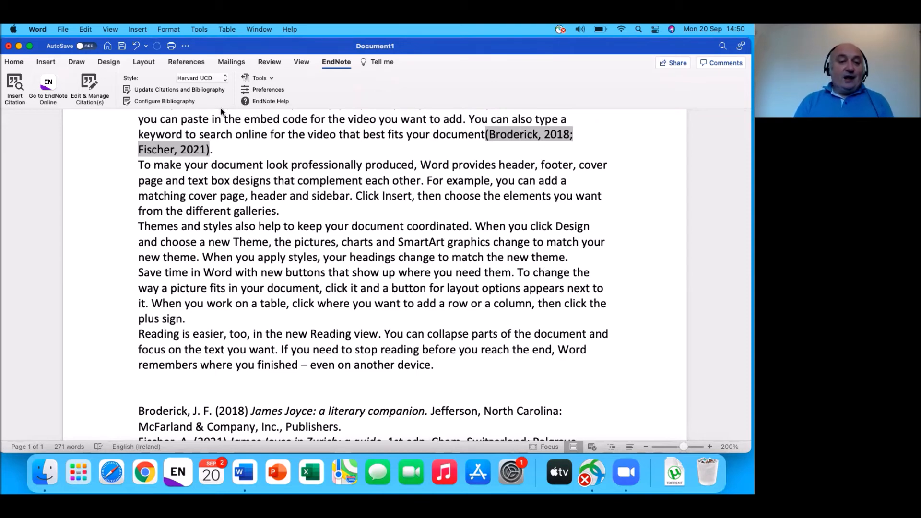
pyautogui.click(90, 83)
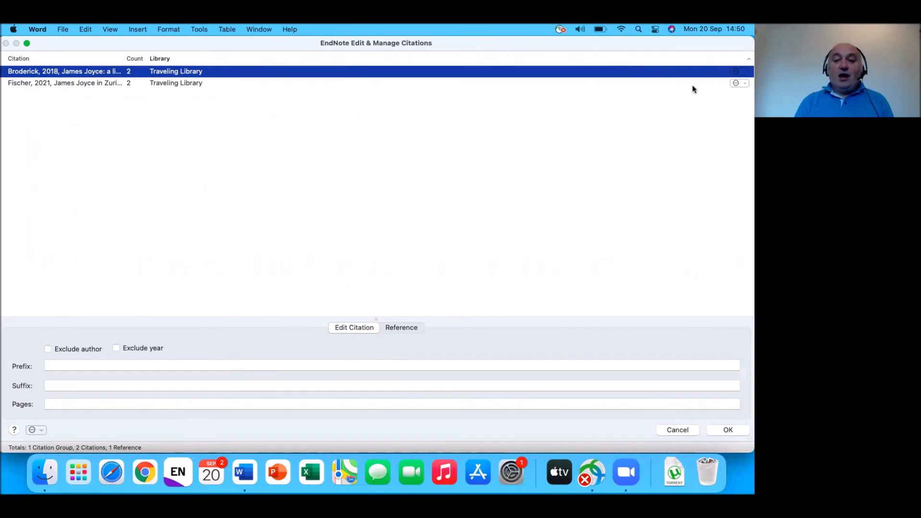
# Step: Remove the Fischer 2021 citation in Edit & Manage Citations and apply the change
pyautogui.click(736, 84)
pyautogui.click(736, 85)
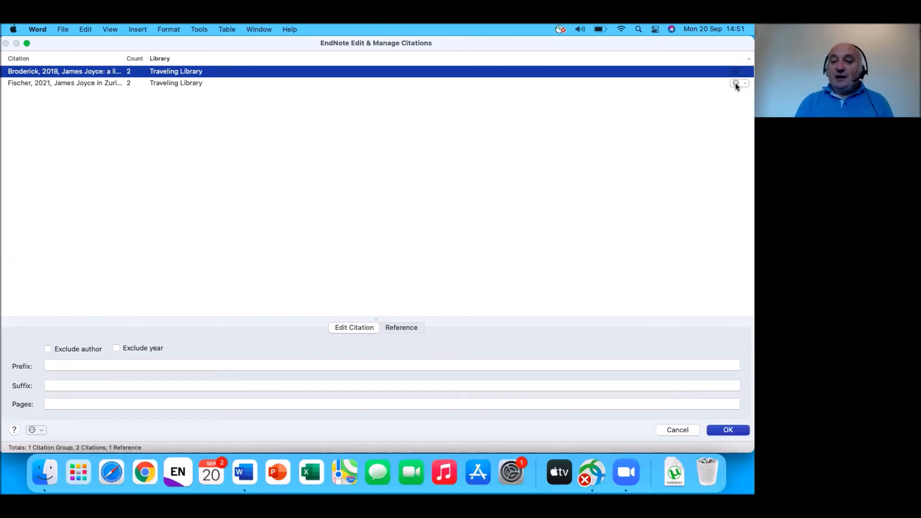
pyautogui.click(737, 85)
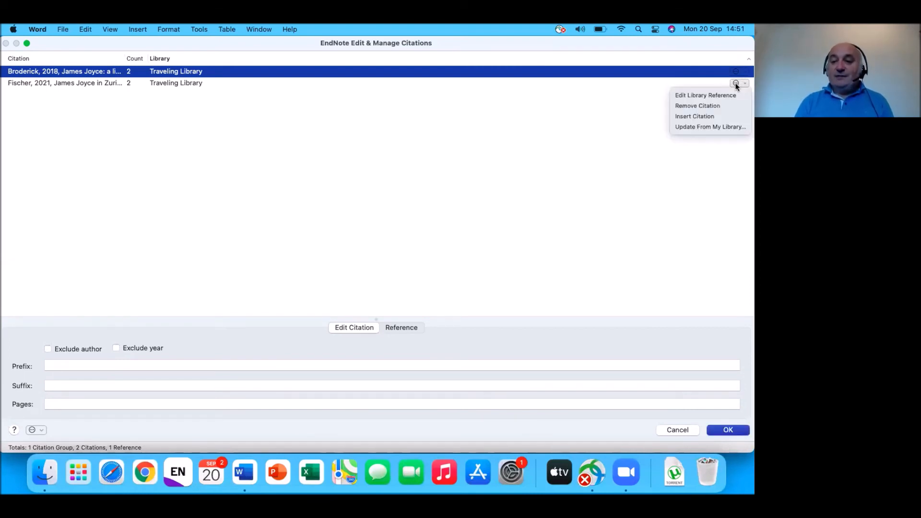
pyautogui.click(723, 109)
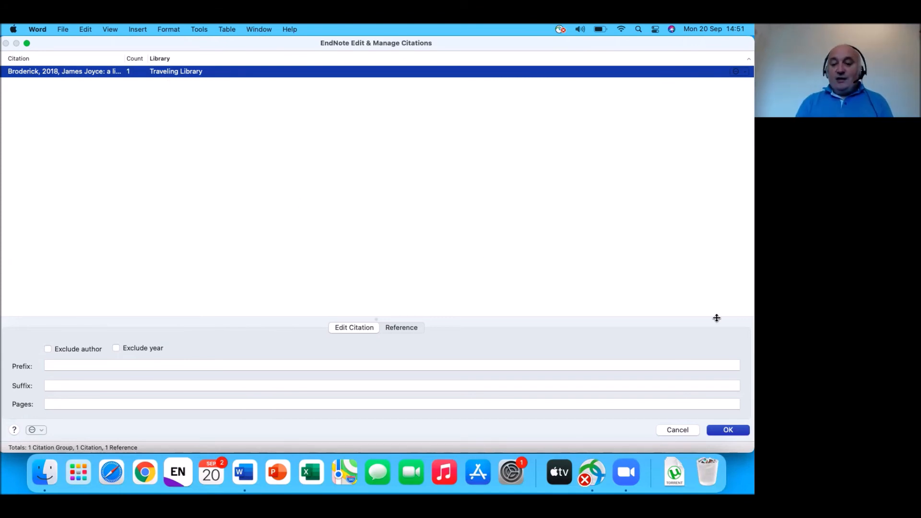
pyautogui.click(726, 431)
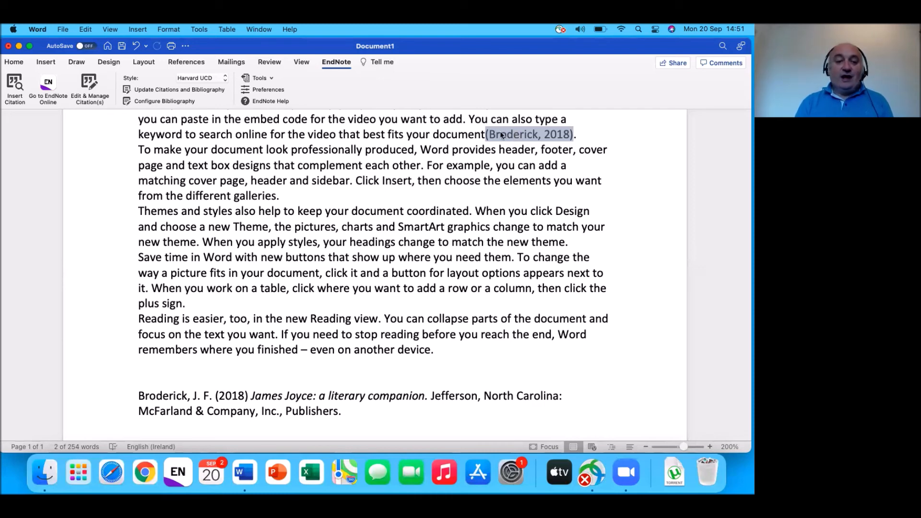
# Step: Insert O'Connor 2021 into the Broderick citation, making it (Broderick, 2018; O'Connor, 2021)
pyautogui.click(94, 81)
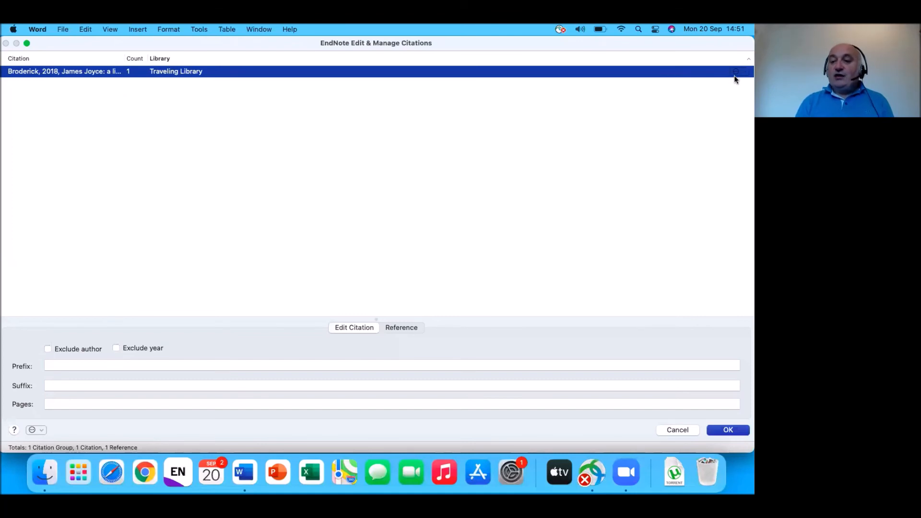
pyautogui.click(734, 75)
pyautogui.click(733, 76)
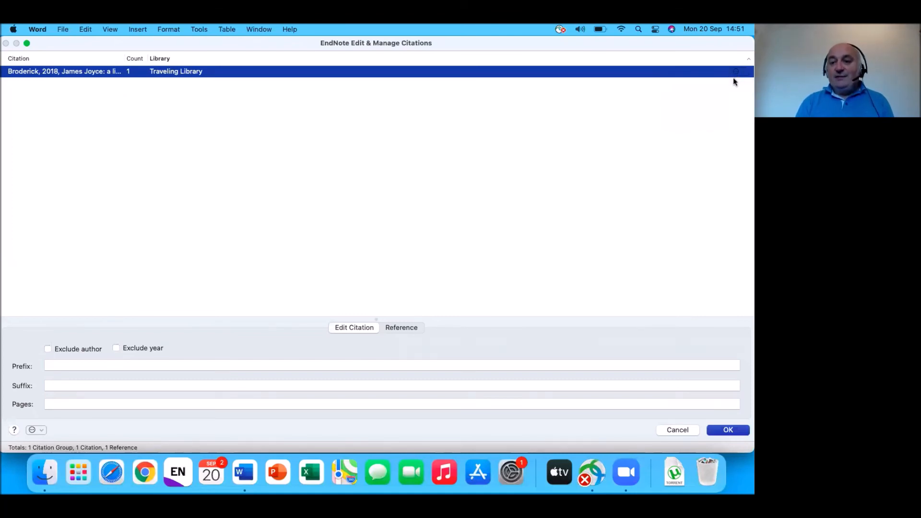
pyautogui.click(732, 76)
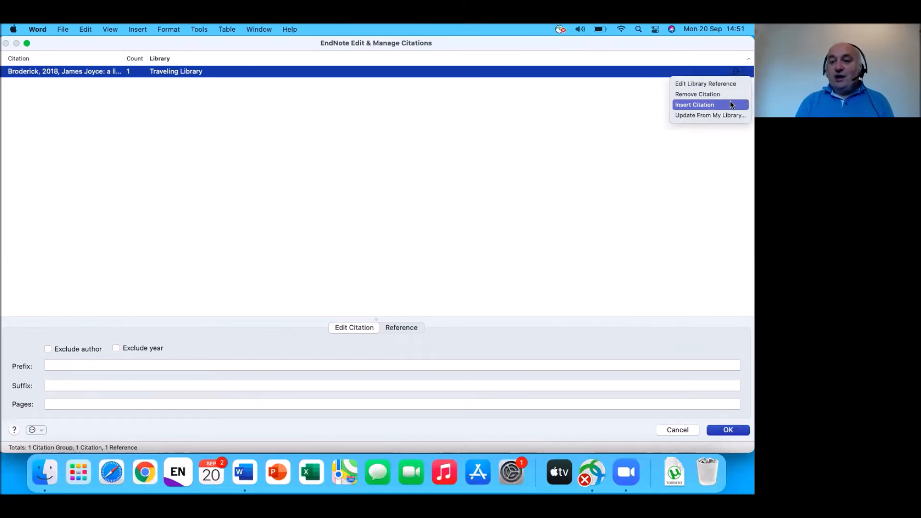
pyautogui.click(729, 103)
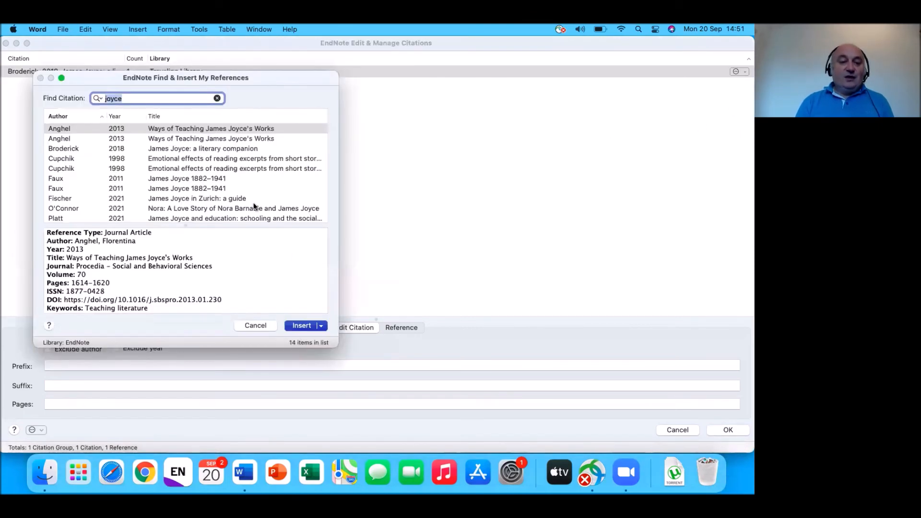
pyautogui.click(236, 209)
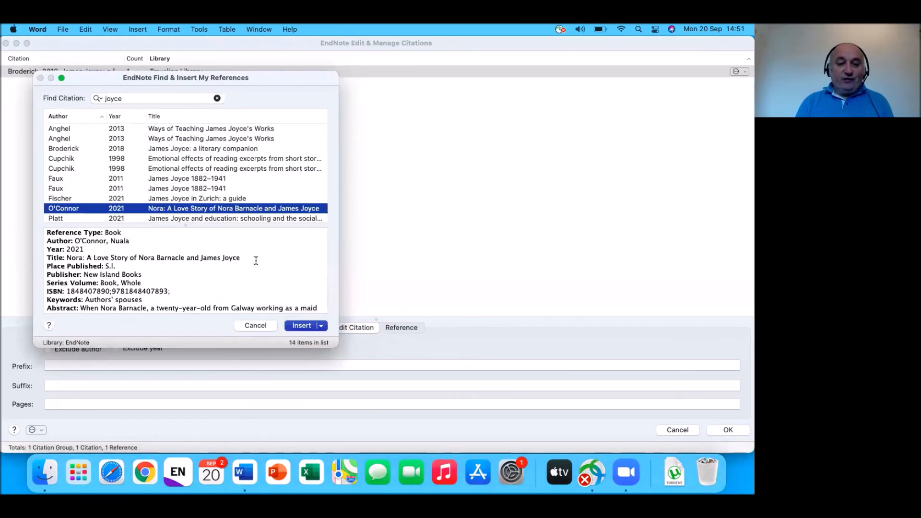
pyautogui.click(289, 324)
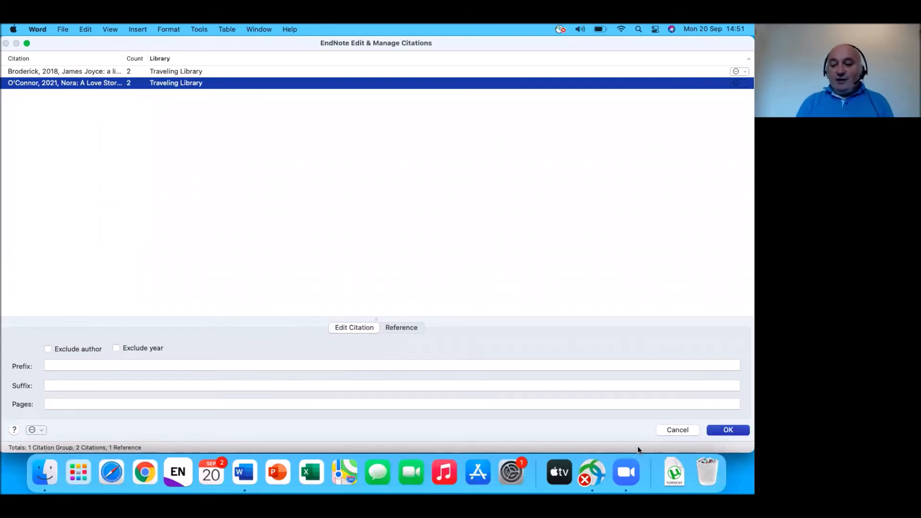
pyautogui.click(730, 430)
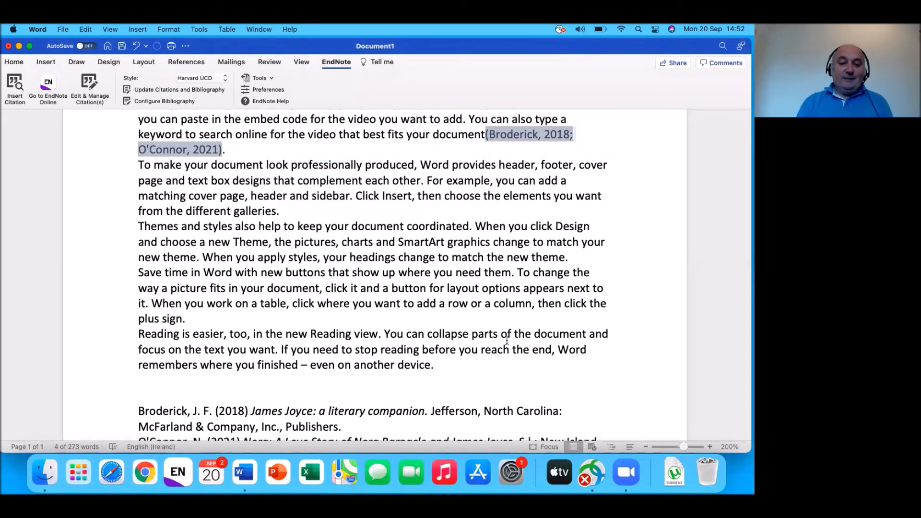
pyautogui.scroll(-3, 420, 271)
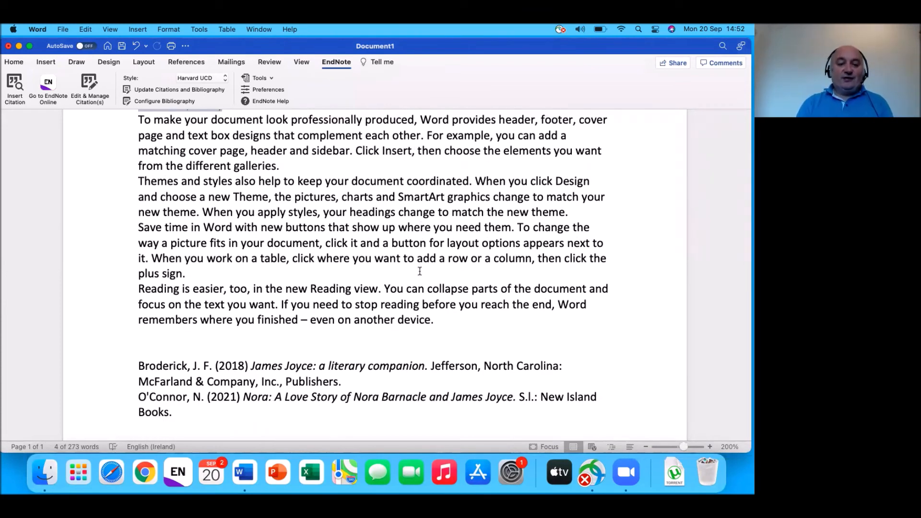
pyautogui.scroll(1, 419, 271)
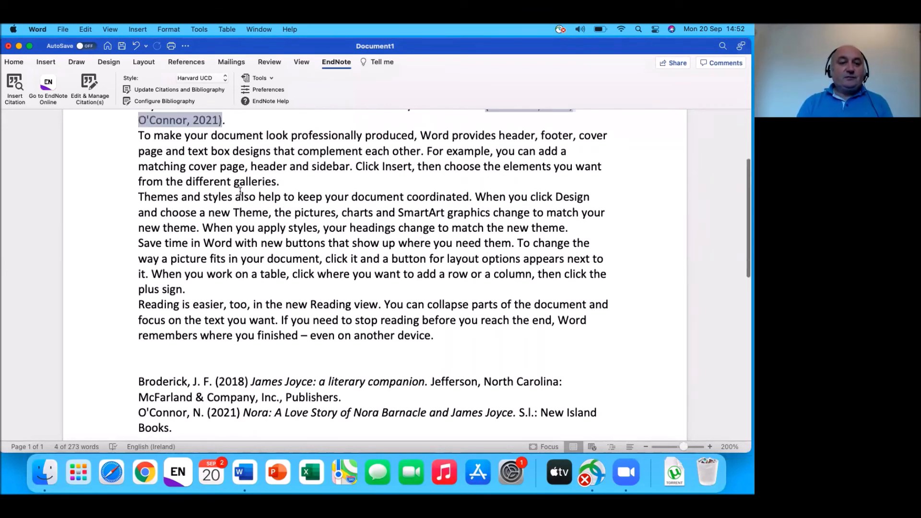
# Step: Enter ', pp. 56-57' as the Broderick citation's suffix and confirm with OK
pyautogui.click(96, 84)
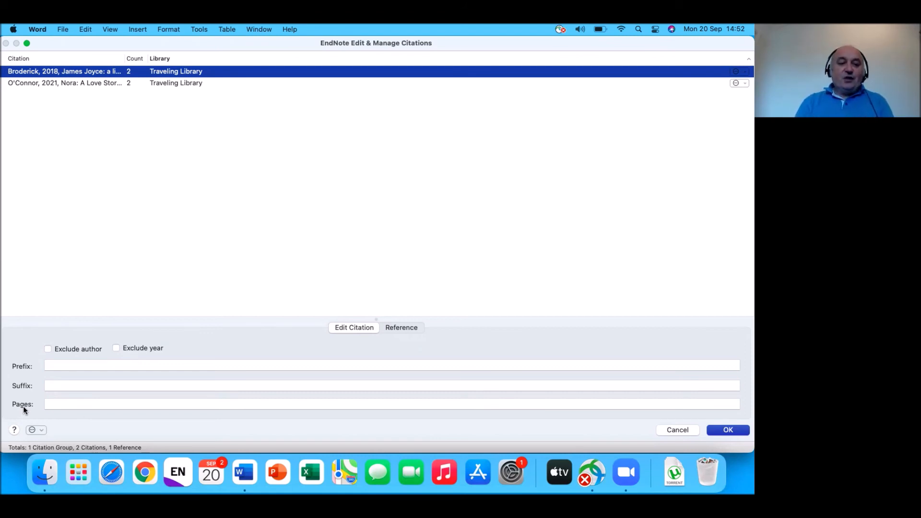
pyautogui.click(56, 387)
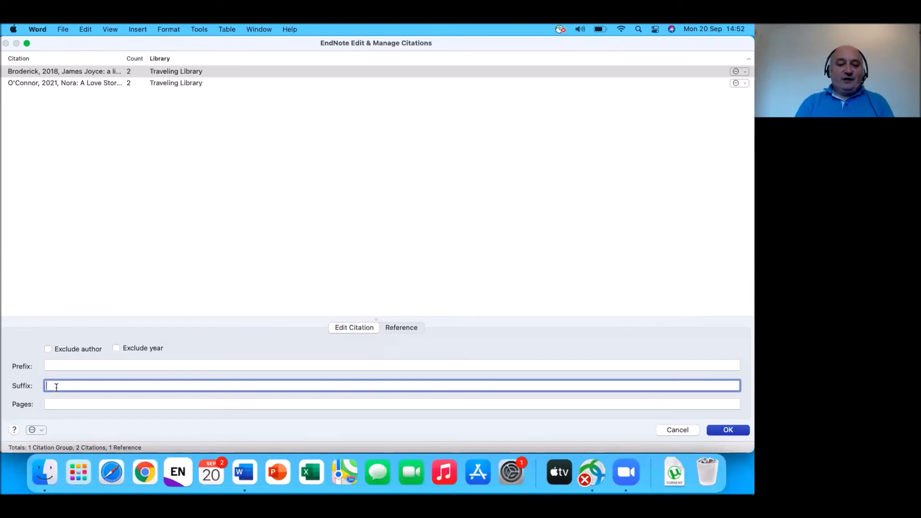
pyautogui.write(',')
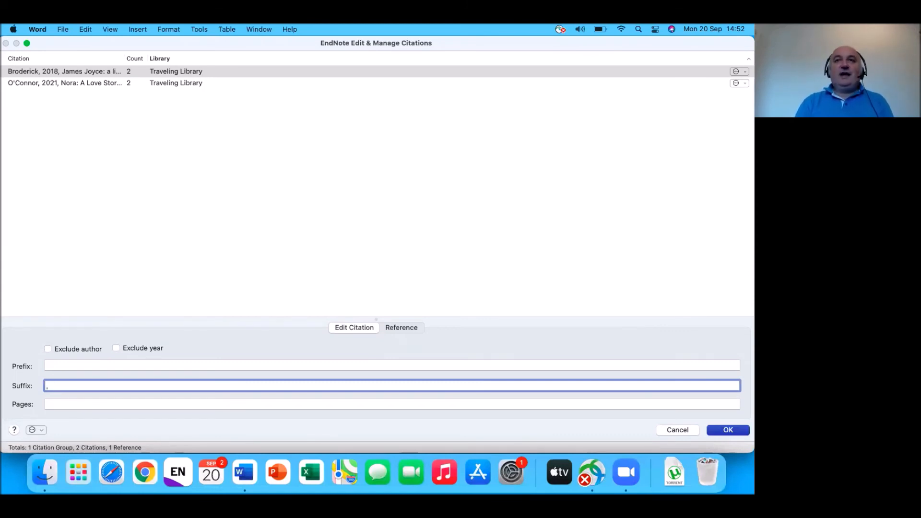
pyautogui.write(' p')
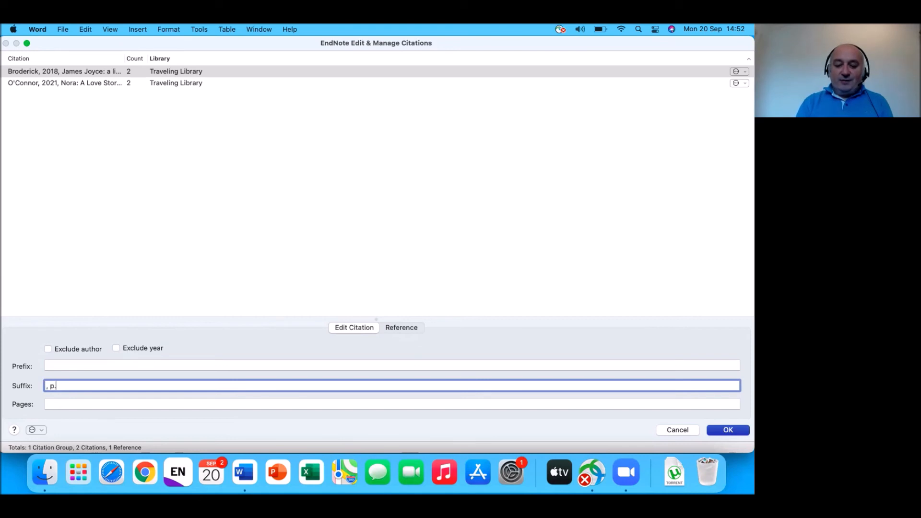
pyautogui.write('. 56')
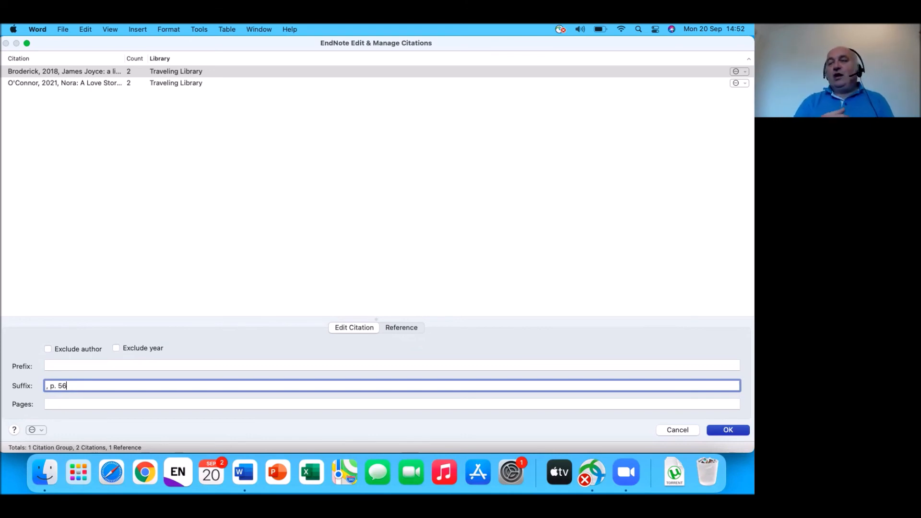
pyautogui.click(52, 385)
pyautogui.write('p')
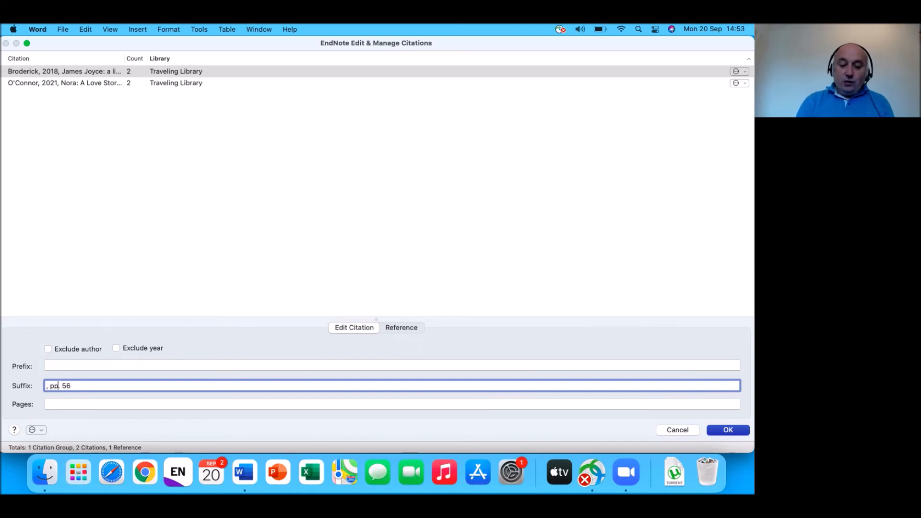
pyautogui.click(107, 385)
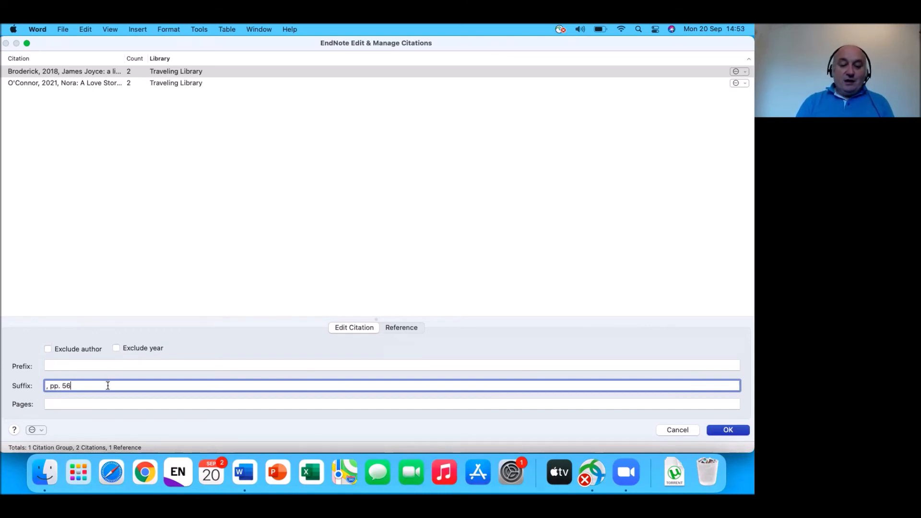
pyautogui.write('-')
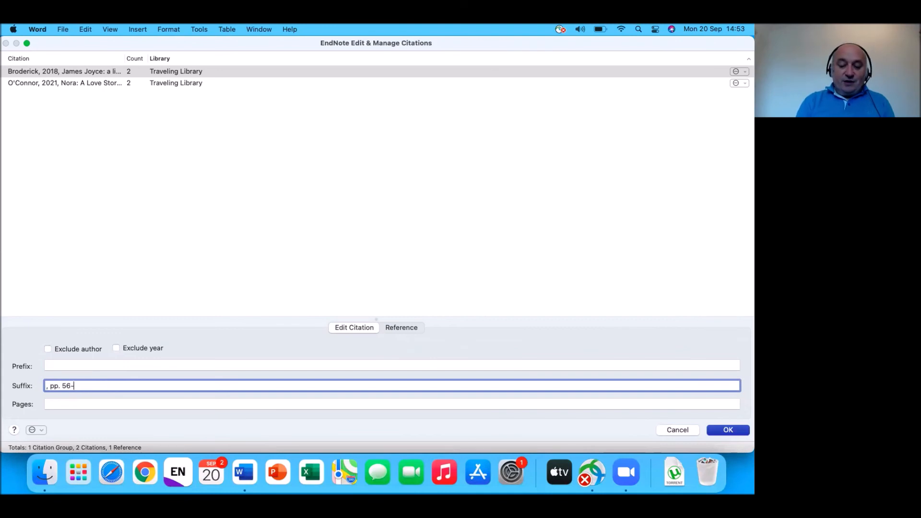
pyautogui.write('57')
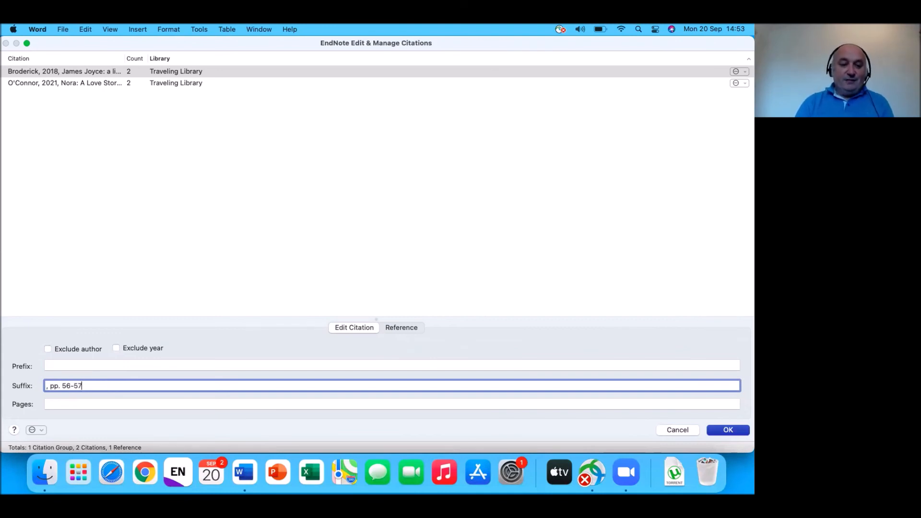
pyautogui.click(720, 432)
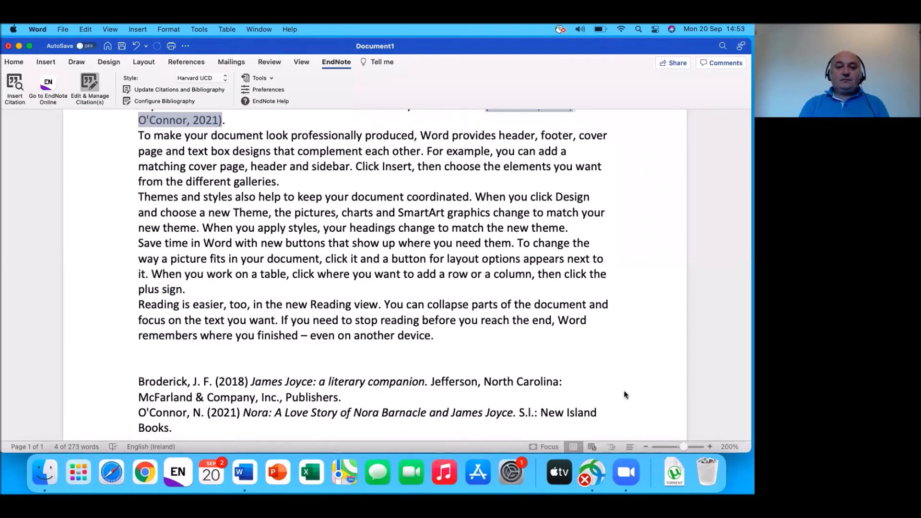
# Step: Switch the citation style to Vancouver UCD, numbering the citation '1, pp. 56-57, 2'
pyautogui.scroll(2, 567, 285)
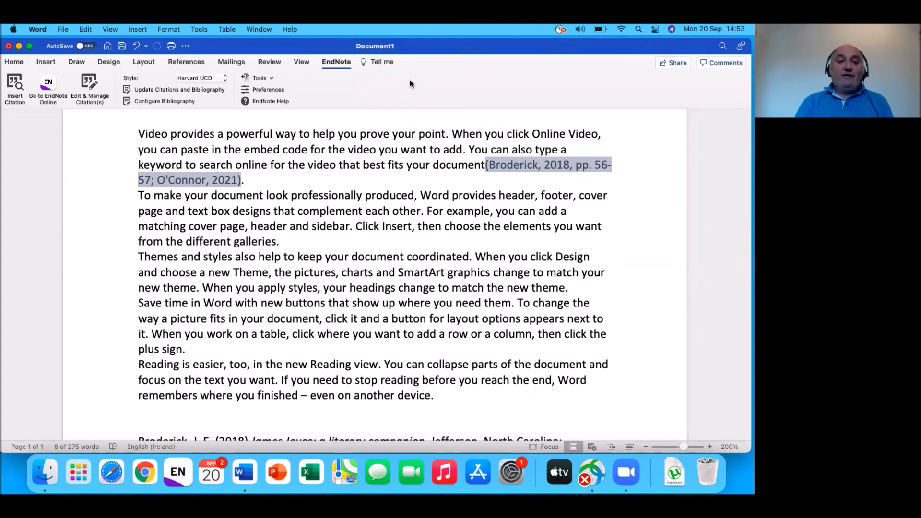
pyautogui.click(224, 78)
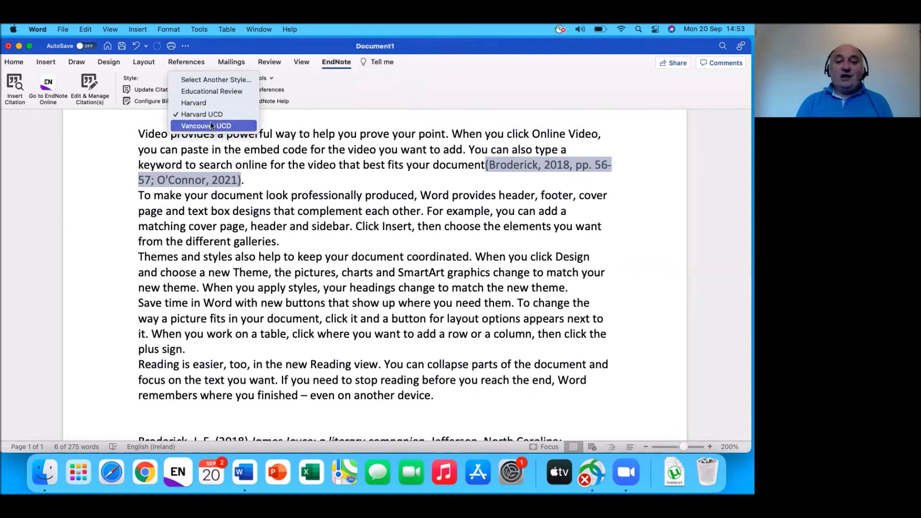
pyautogui.click(214, 85)
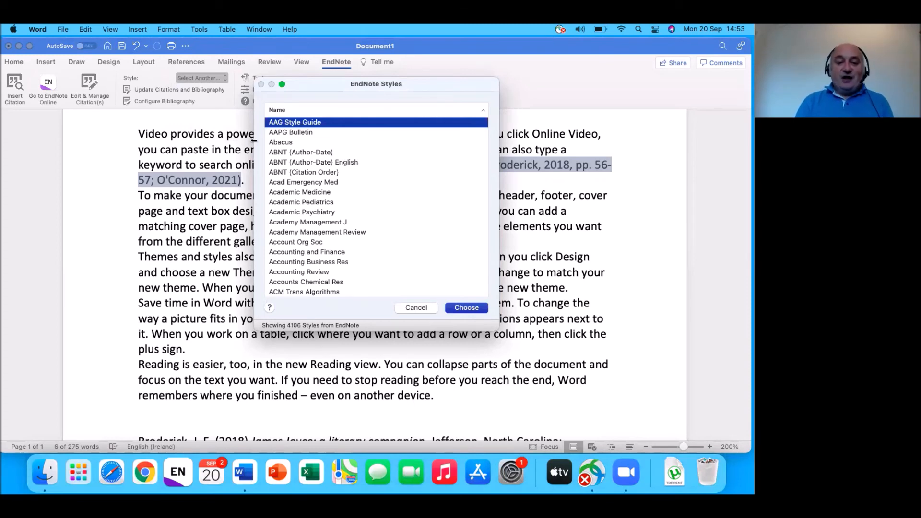
pyautogui.press('v')
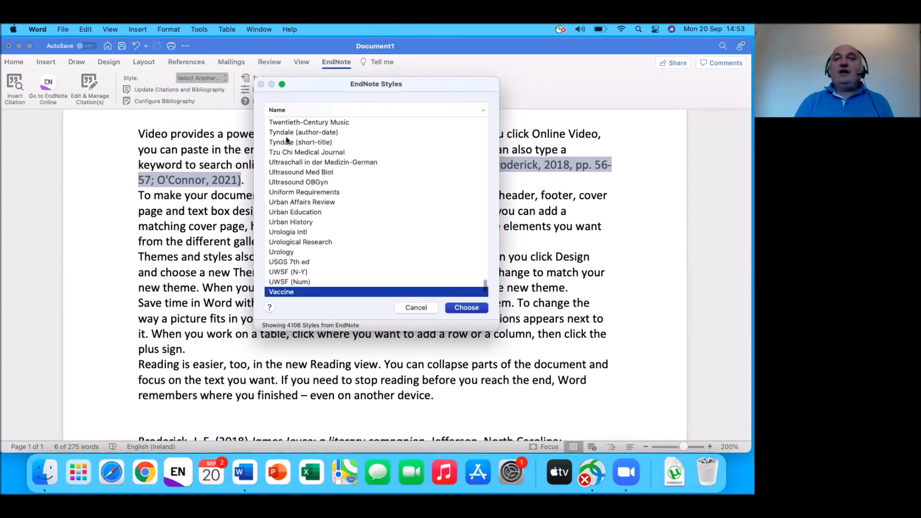
pyautogui.scroll(-5, 375, 174)
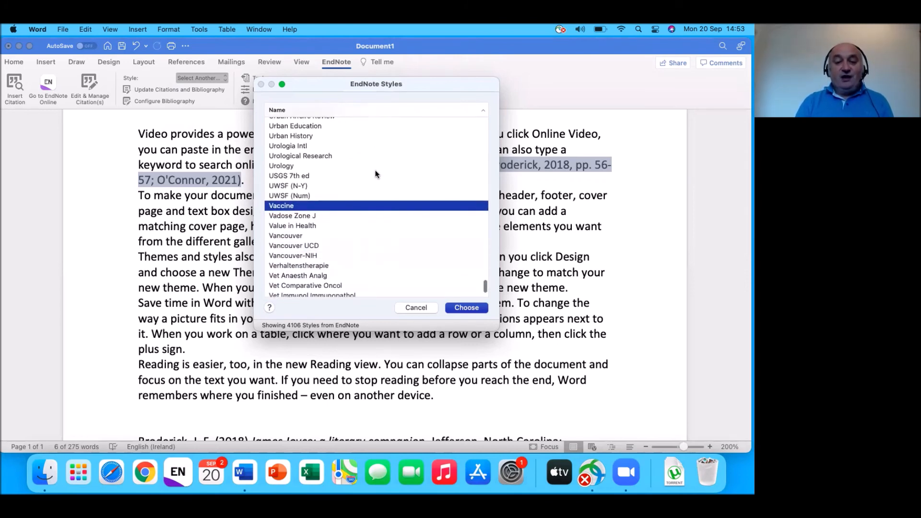
pyautogui.click(288, 247)
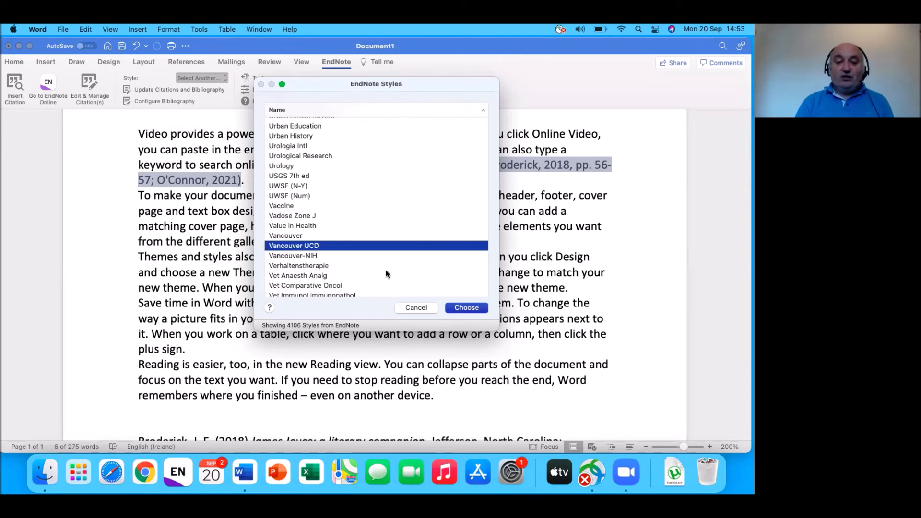
pyautogui.click(457, 309)
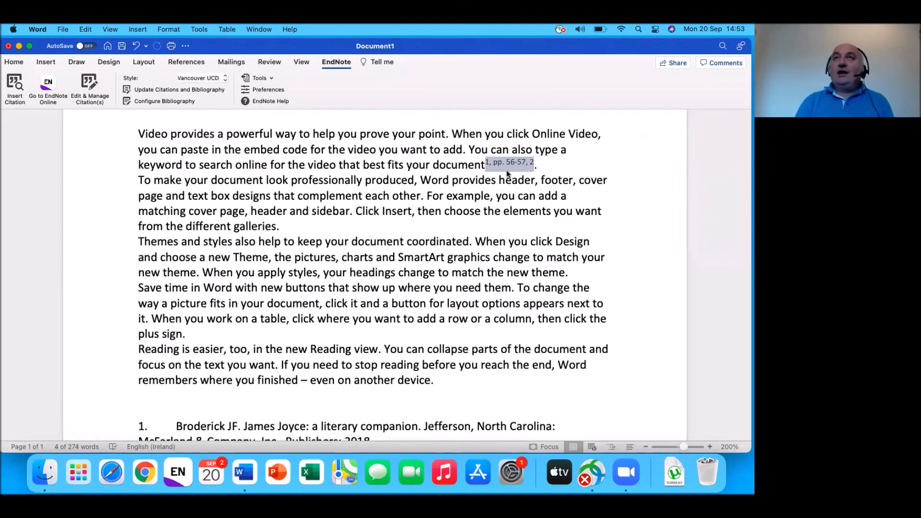
pyautogui.scroll(-3, 477, 234)
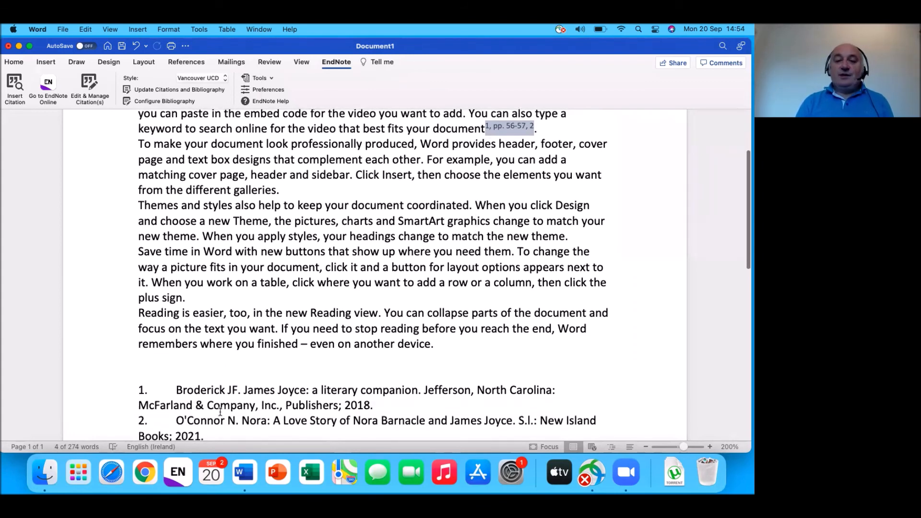
pyautogui.scroll(3, 232, 382)
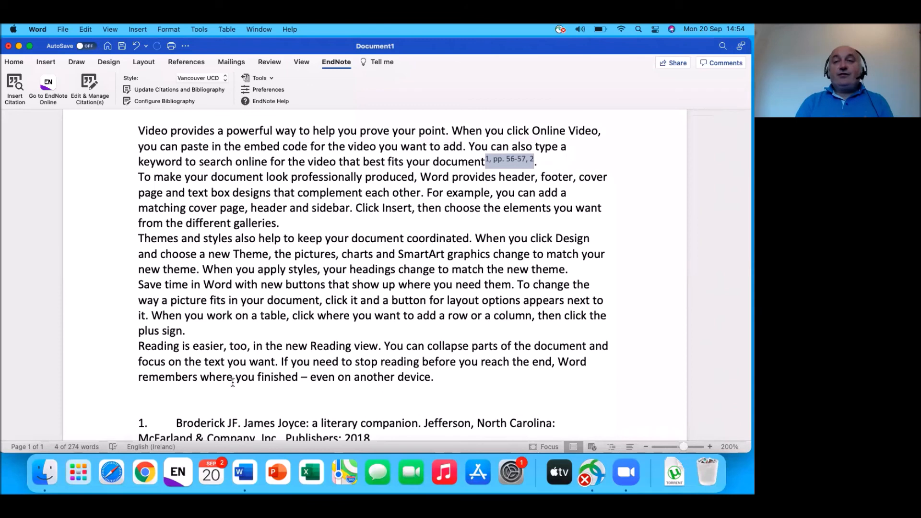
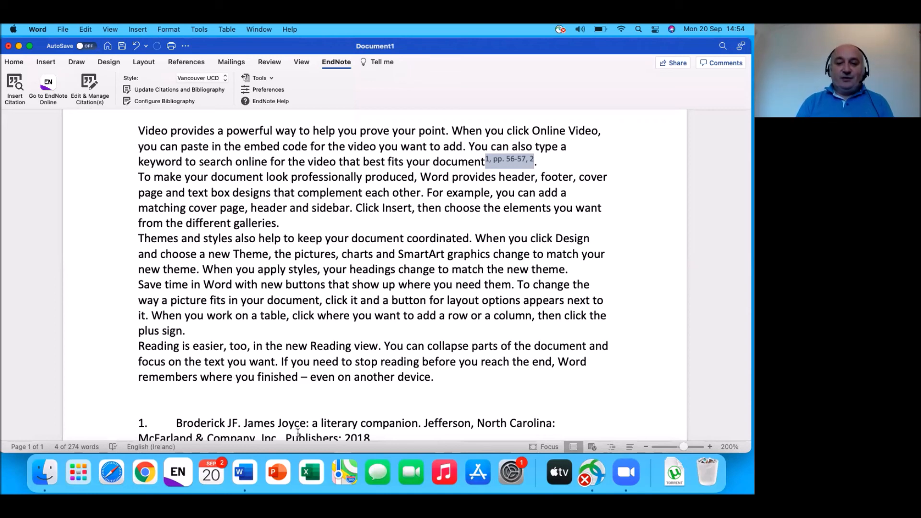
# Step: Convert the numbered citation '1, pp. 56-57, 2' into an unformatted curly-brace EndNote citation
pyautogui.click(350, 197)
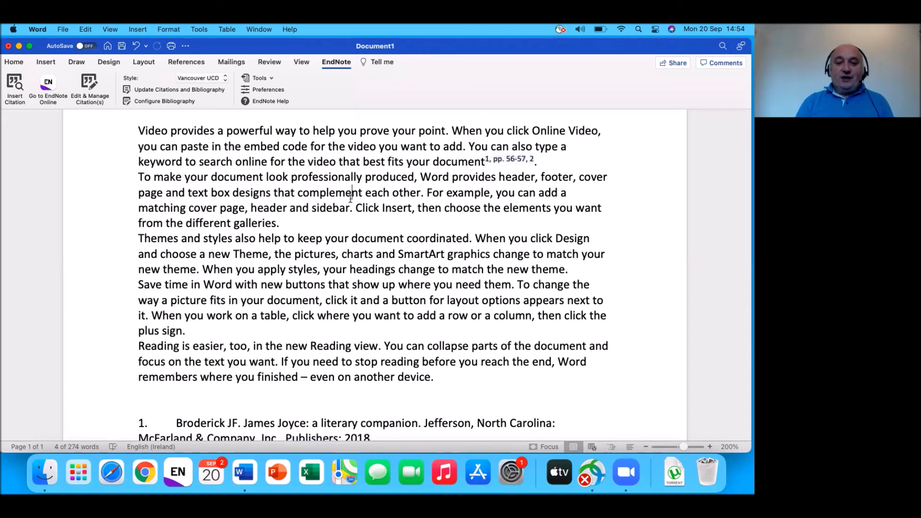
pyautogui.click(271, 80)
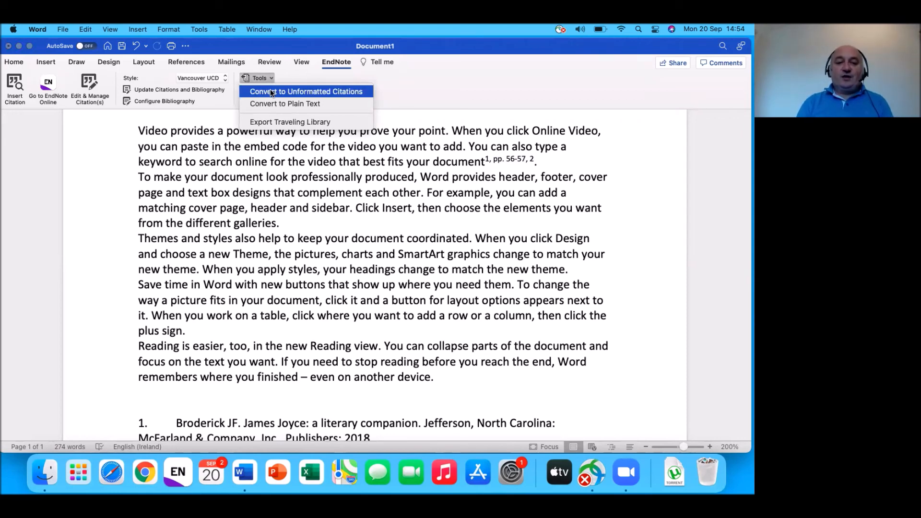
pyautogui.click(272, 91)
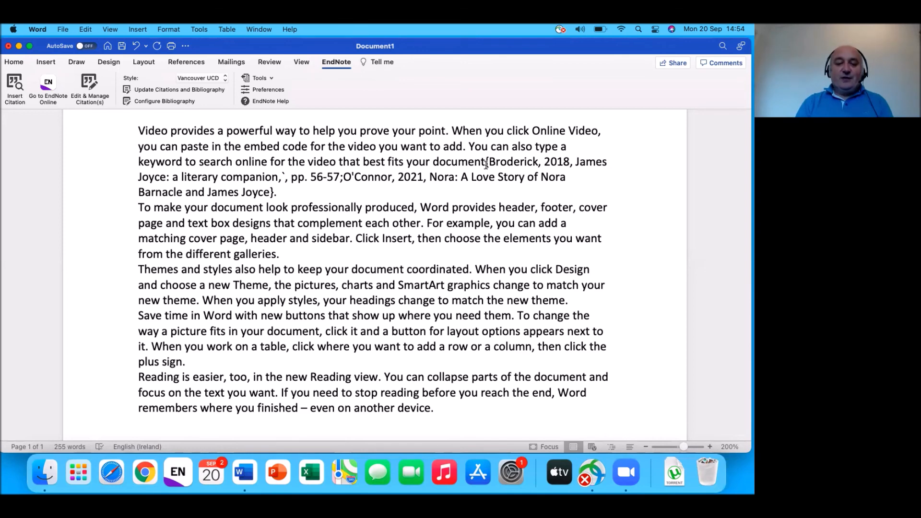
# Step: Update citations and bibliography so the citation shows as Vancouver superscript 1, pp. 56-57, 2
pyautogui.scroll(-5, 486, 165)
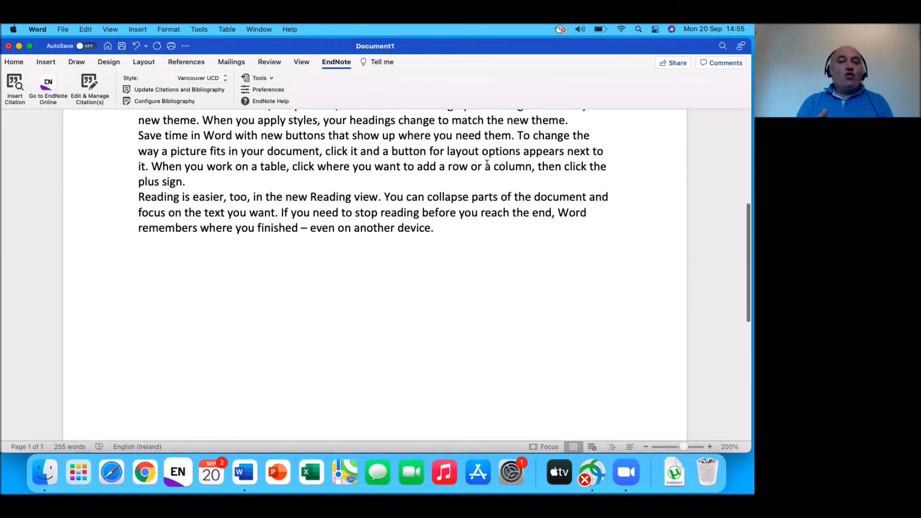
pyautogui.scroll(1, 487, 164)
pyautogui.scroll(5, 487, 163)
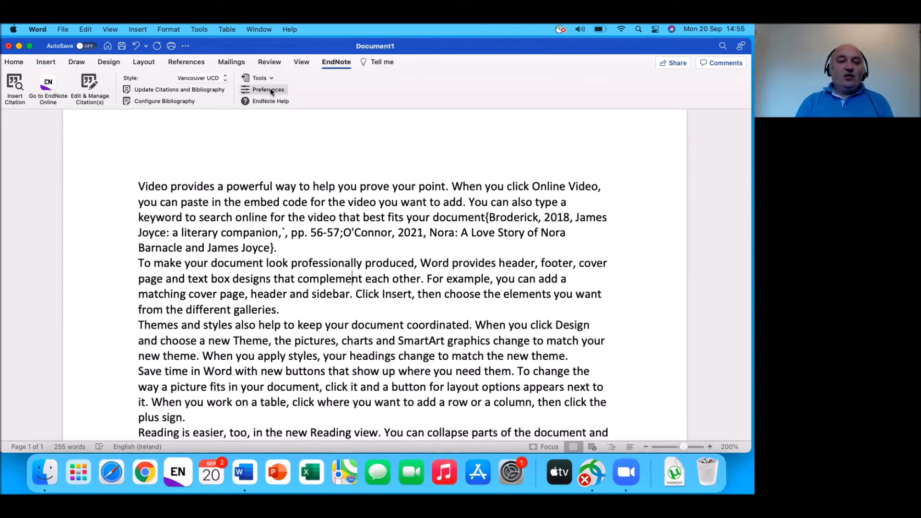
pyautogui.click(176, 89)
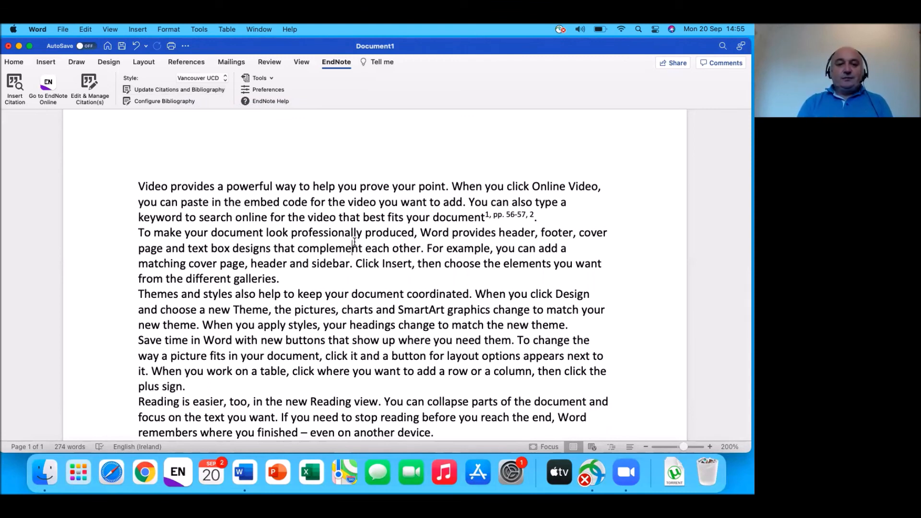
# Step: Open the EndNote Tools dropdown to reach the citation conversion options
pyautogui.click(271, 79)
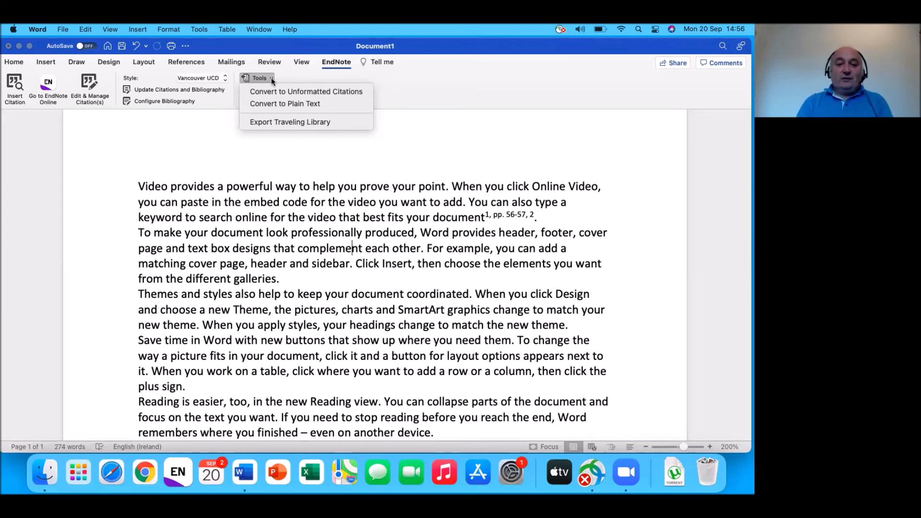
# Step: Convert to plain text, first saving the field-coded document over the existing Downloads file
pyautogui.click(292, 105)
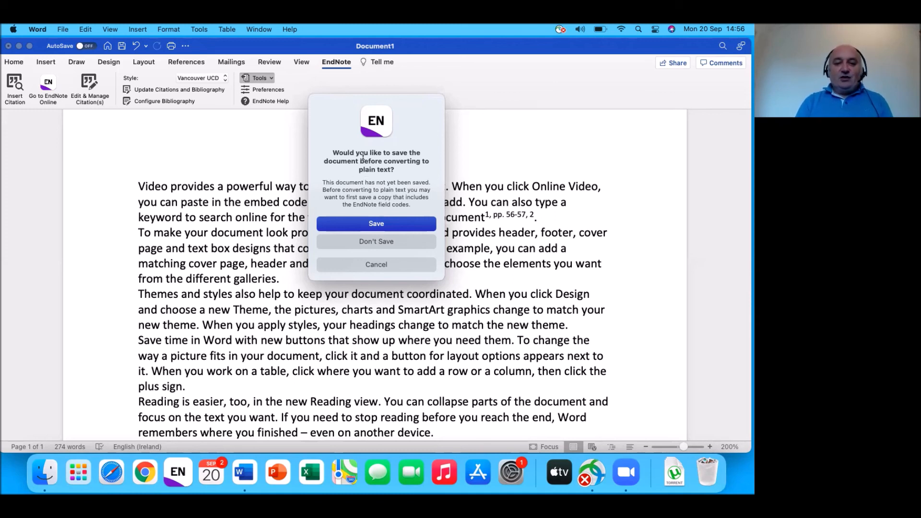
pyautogui.click(376, 226)
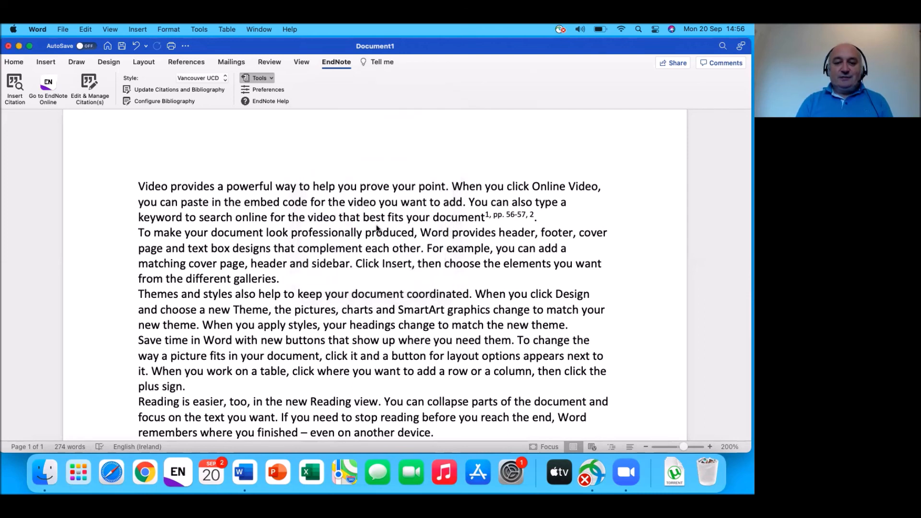
pyautogui.click(499, 228)
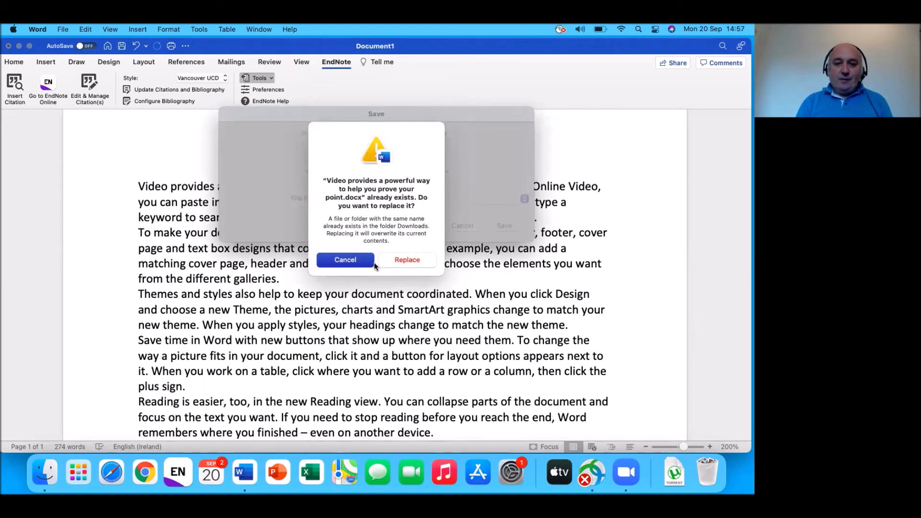
pyautogui.click(395, 261)
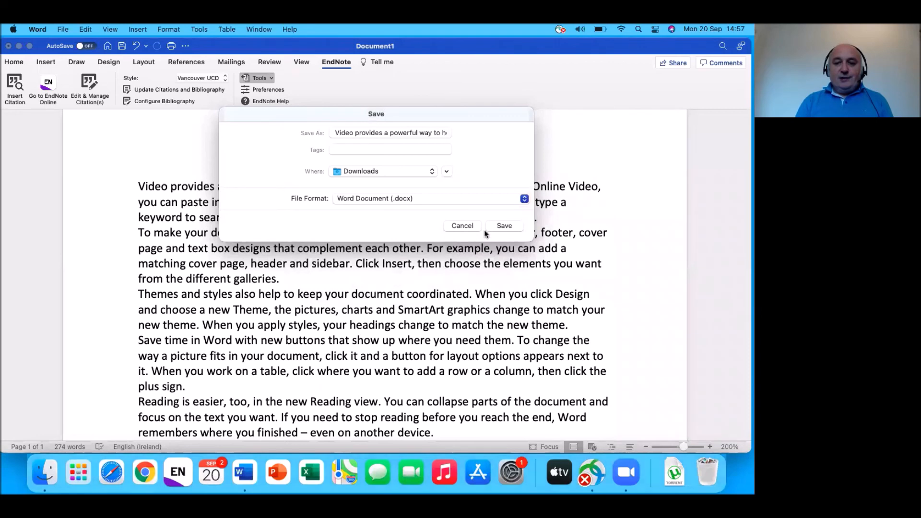
pyautogui.click(504, 225)
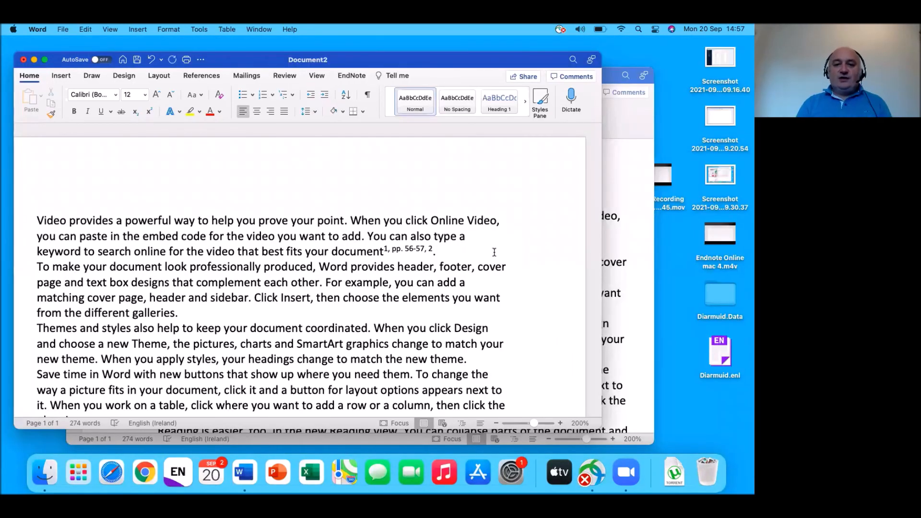
# Step: Bring the field-coded original in front of Document2, then check its citation field and saved file name
pyautogui.click(411, 250)
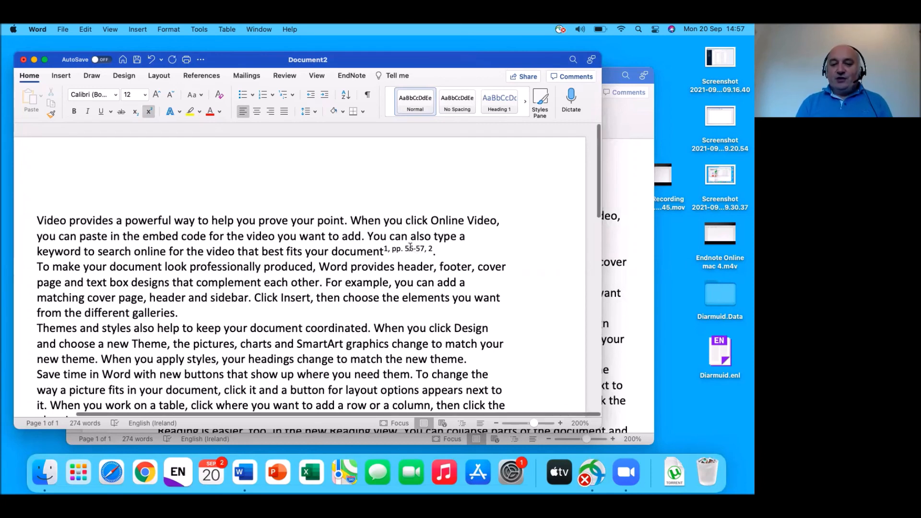
pyautogui.click(622, 242)
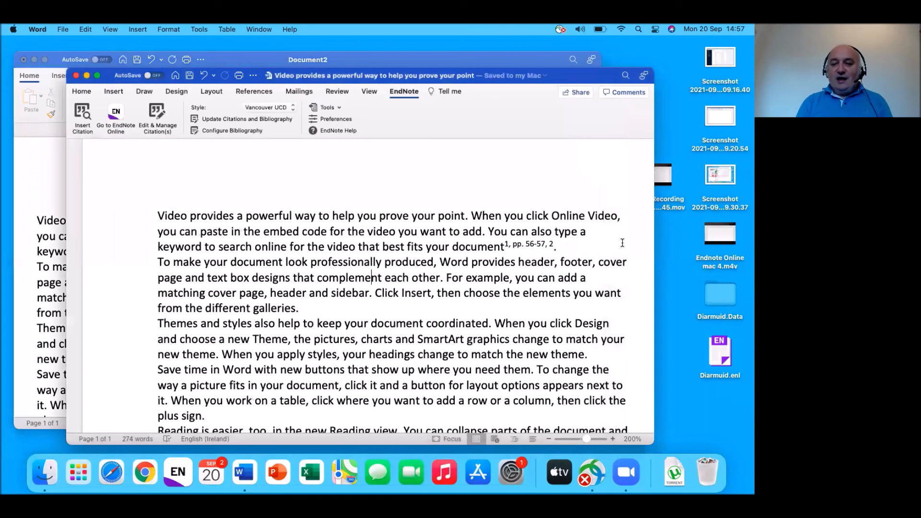
pyautogui.click(545, 245)
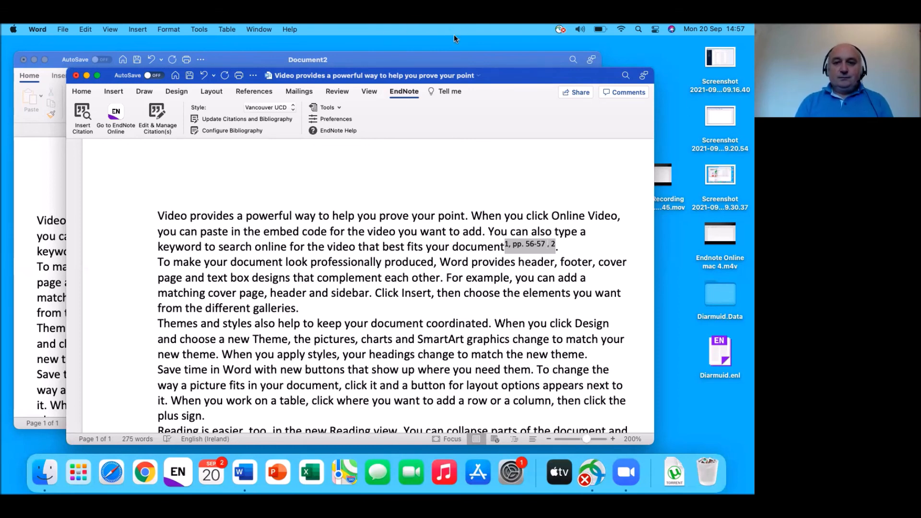
pyautogui.click(468, 76)
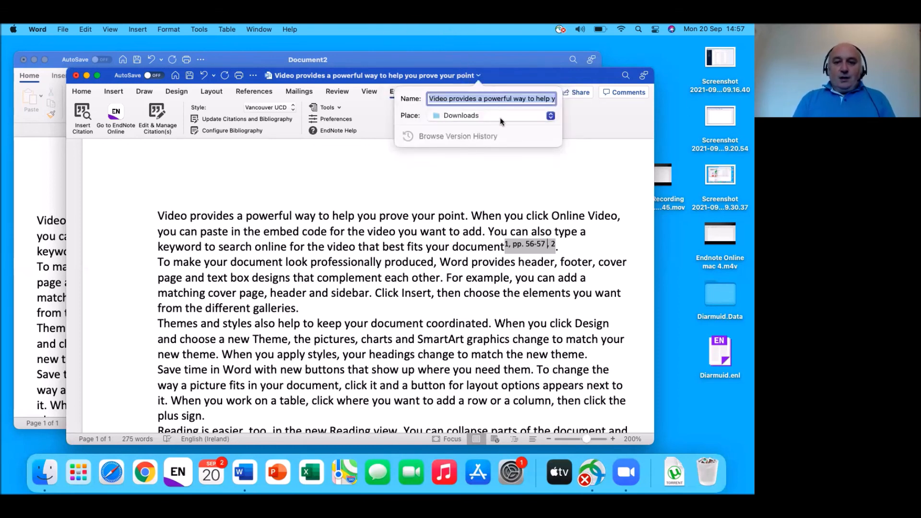
pyautogui.click(494, 155)
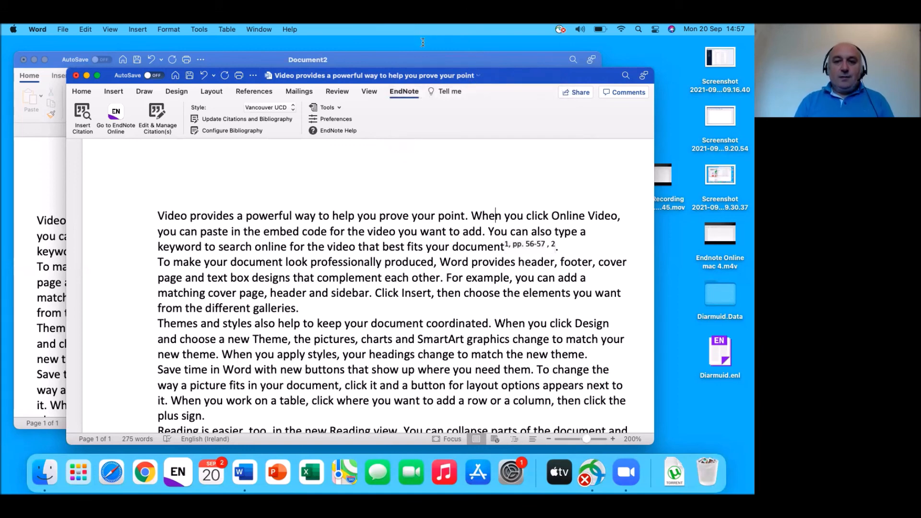